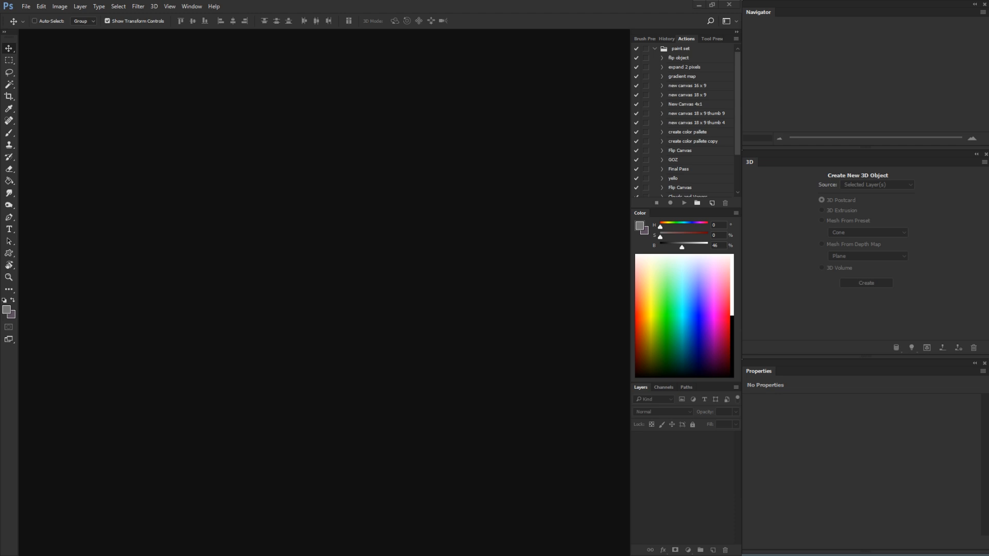
Create a 4000 × 2000 px RGB document at 72 ppi and paste the copied perspective grid image as a layer
{"action": "left_click", "coordinate": [27, 7]}
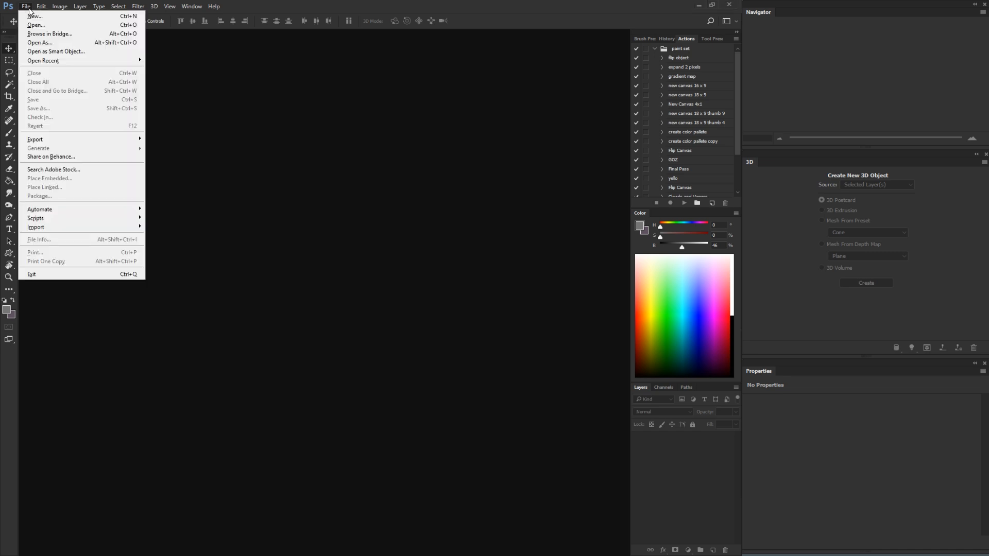
{"action": "left_click", "coordinate": [33, 17]}
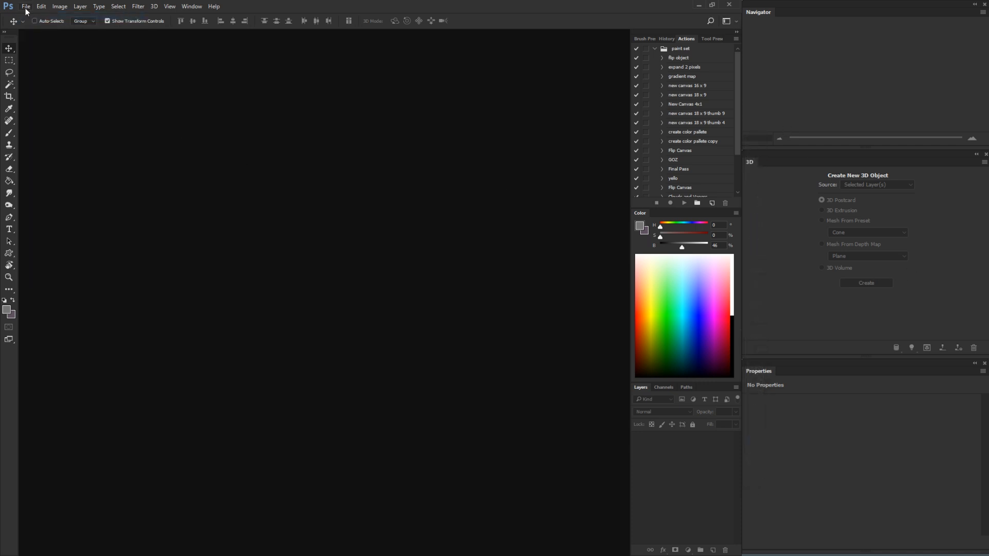
{"action": "left_click", "coordinate": [26, 7]}
{"action": "left_click", "coordinate": [33, 19]}
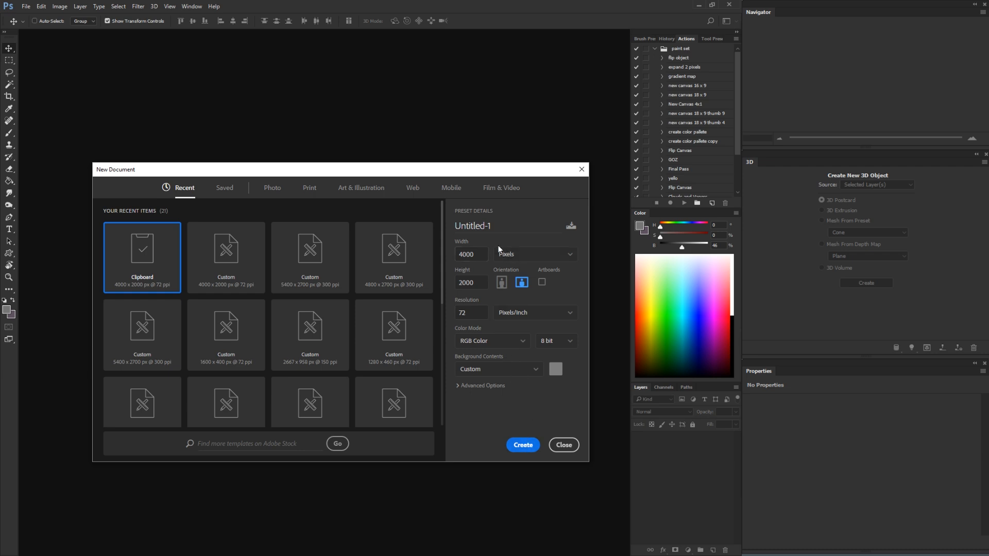
{"action": "left_click", "coordinate": [523, 445]}
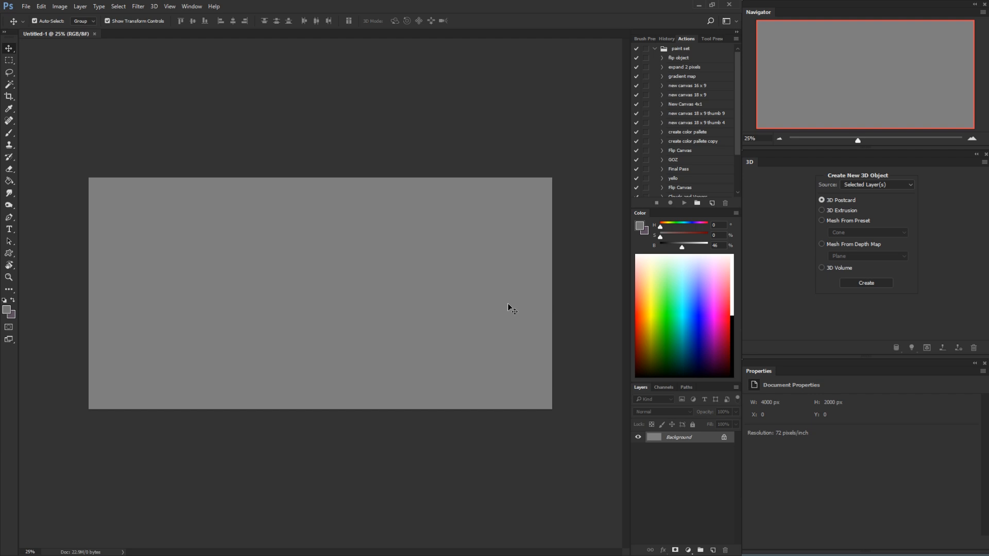
{"action": "key", "text": "ctrl+v"}
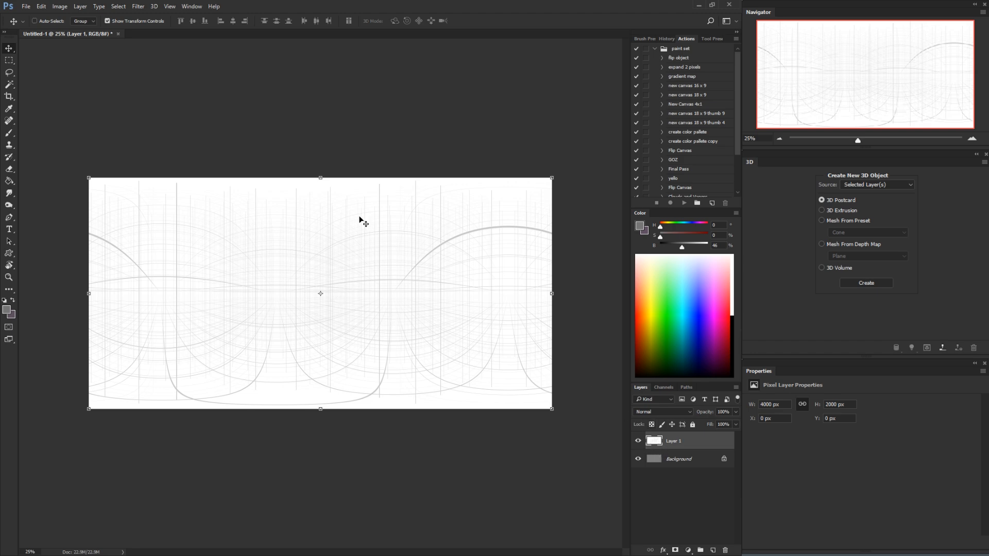
Convert the grid layer into a 3D mesh using the Spherical Panorama preset
{"action": "left_click", "coordinate": [158, 8]}
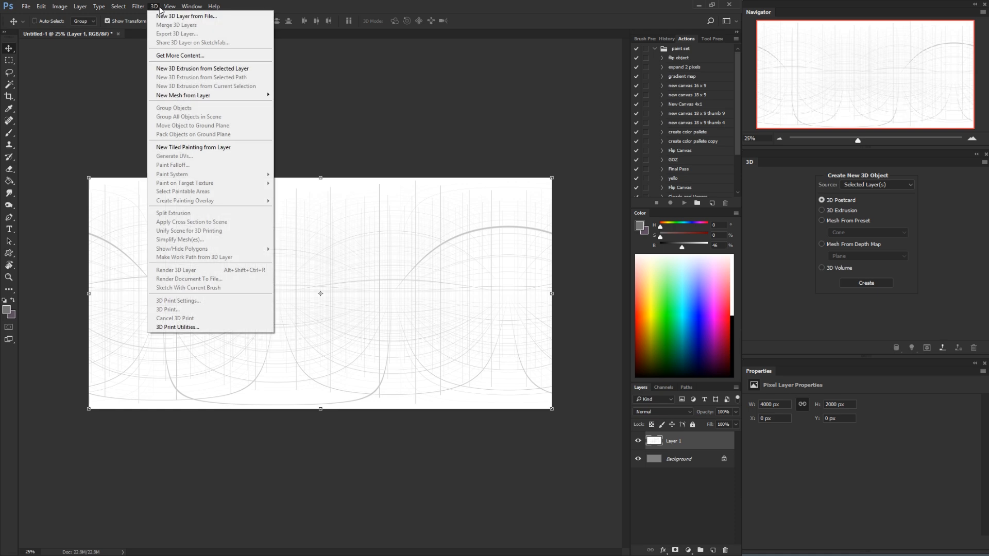
{"action": "mouse_move", "coordinate": [189, 96]}
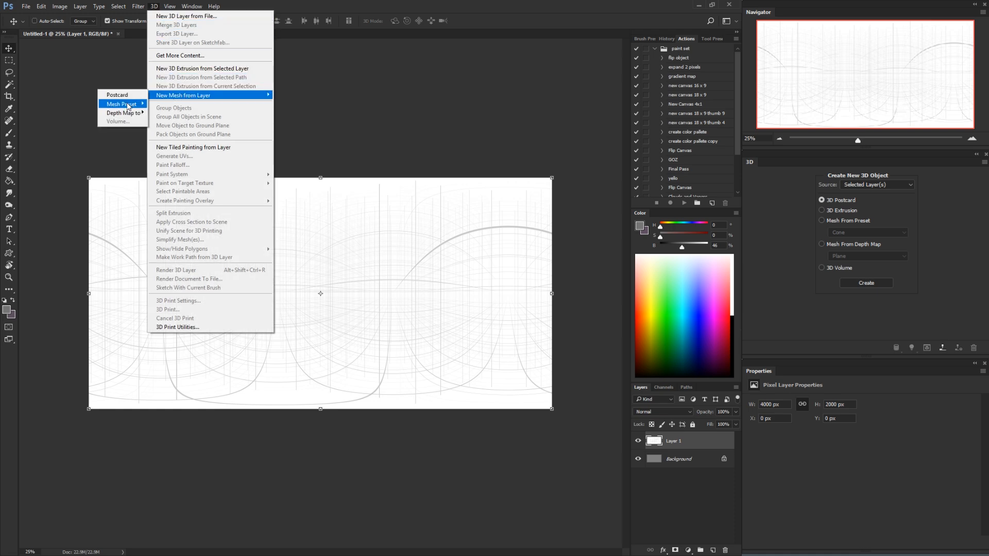
{"action": "mouse_move", "coordinate": [129, 106]}
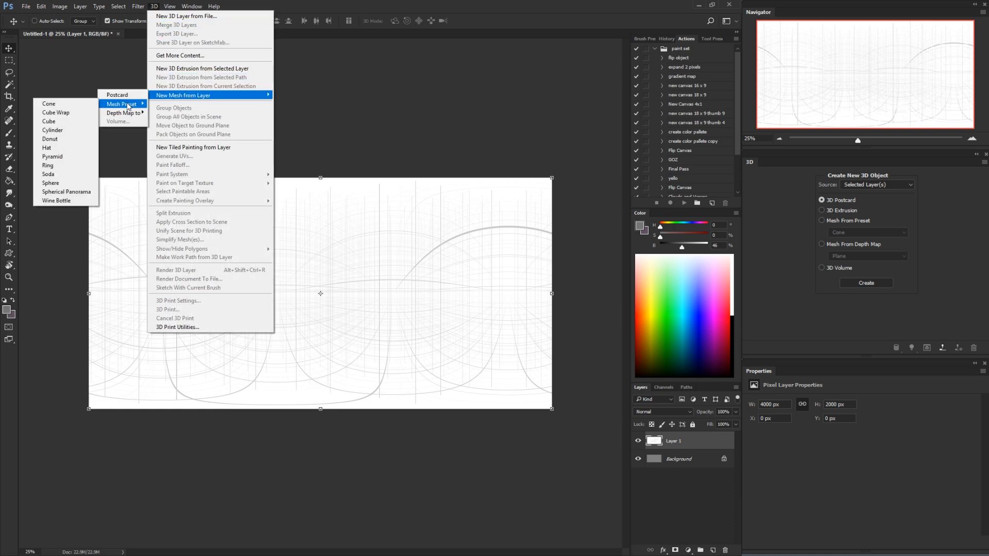
{"action": "left_click", "coordinate": [75, 194]}
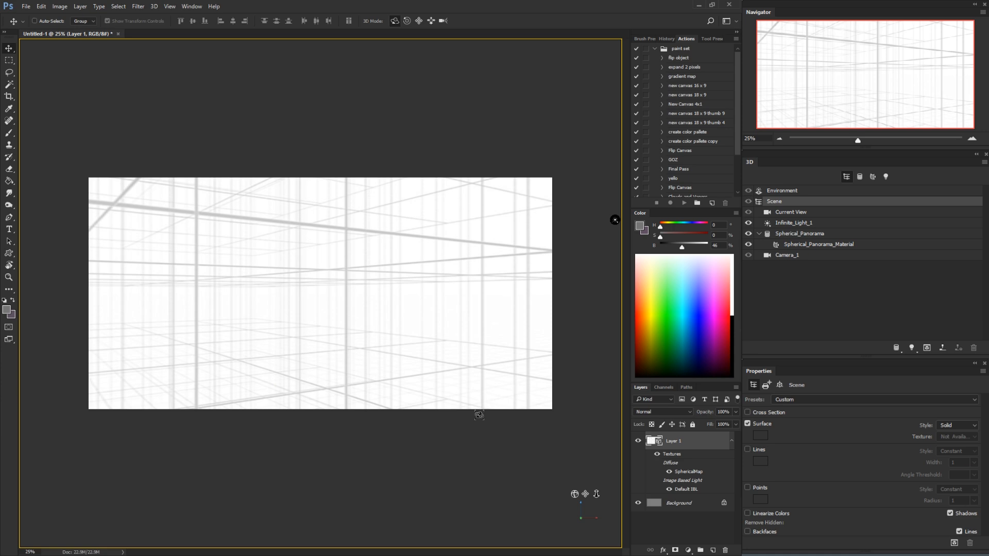
Orbit the camera inside the spherical panorama to examine the perspective grid in several directions
{"action": "left_click_drag", "start_coordinate": [472, 419], "coordinate": [472, 386]}
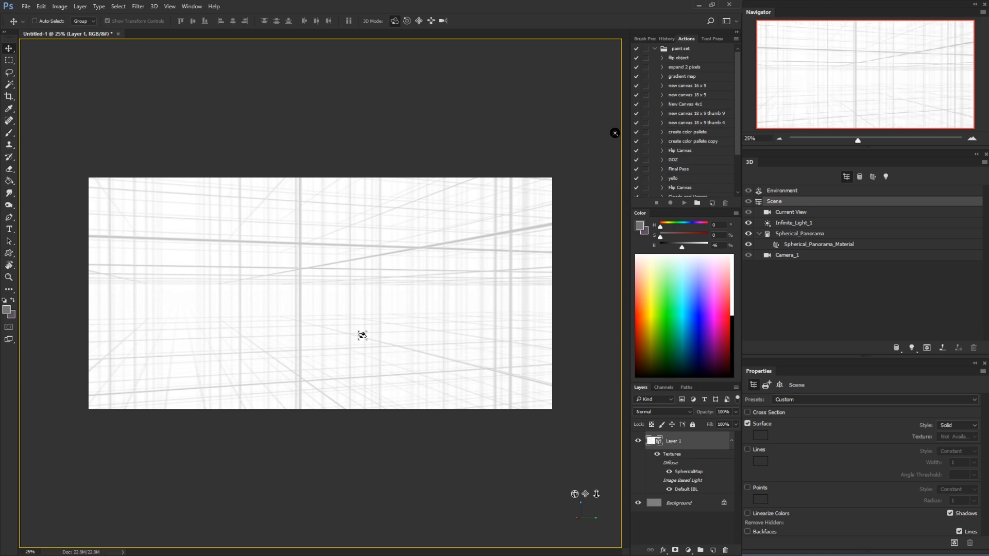
{"action": "left_click_drag", "start_coordinate": [404, 347], "coordinate": [508, 335]}
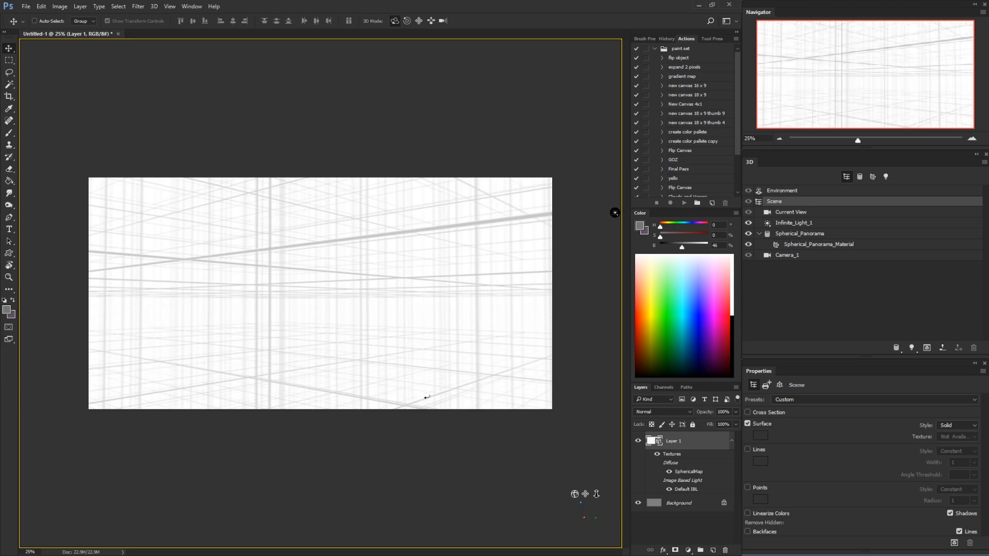
{"action": "left_click_drag", "start_coordinate": [427, 398], "coordinate": [416, 376]}
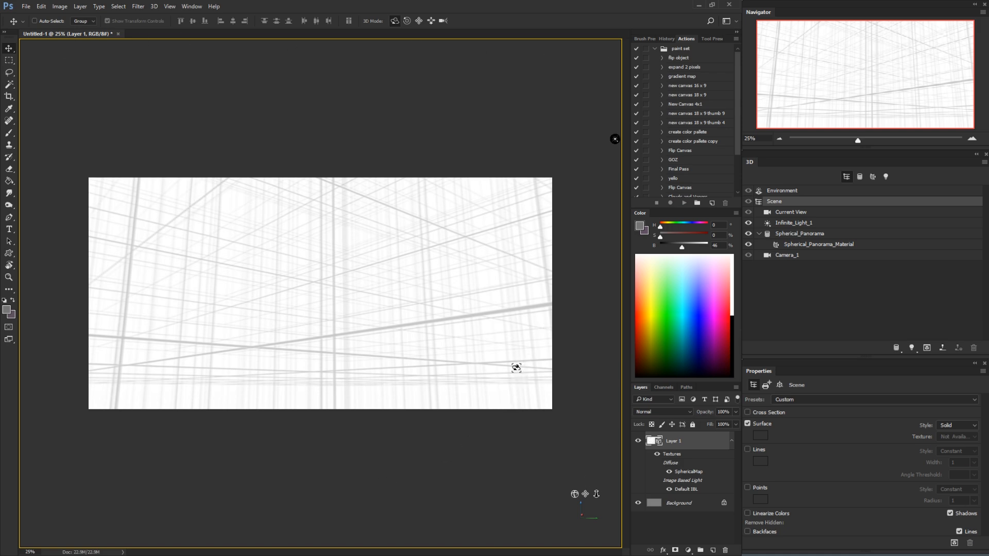
Cycle through the scene's property pages to its coordinates, and switch to the Brush tool and back to the Move tool
{"action": "key", "text": "v"}
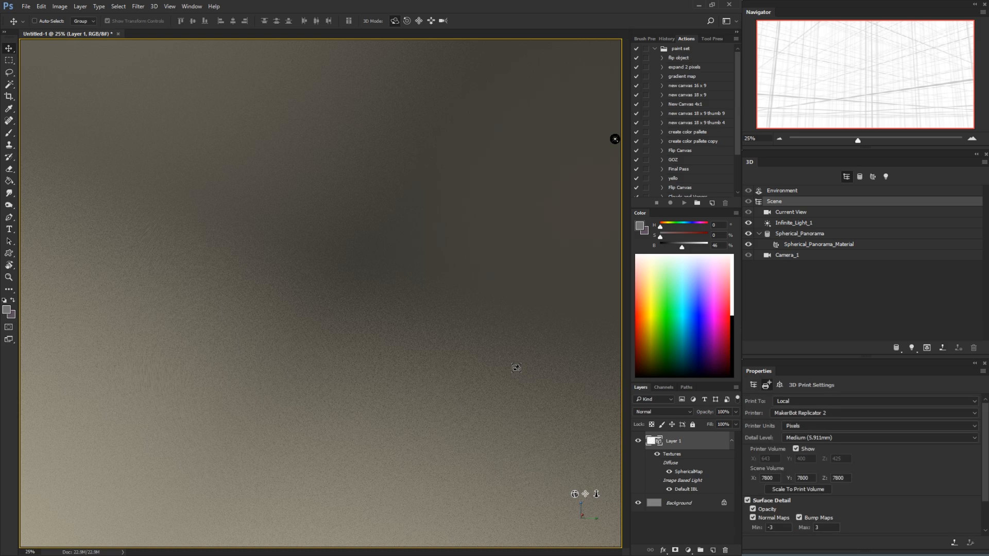
{"action": "key", "text": "v"}
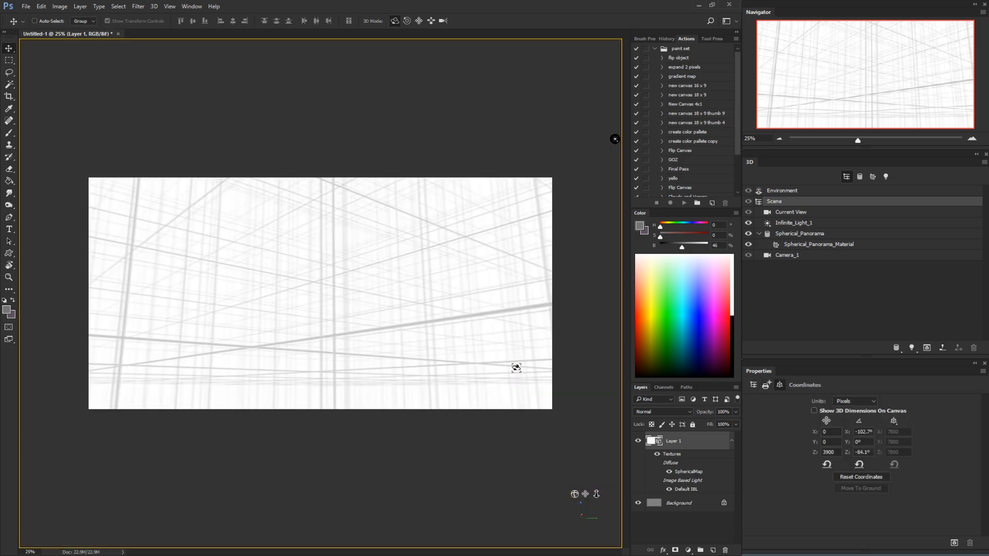
{"action": "key", "text": "v"}
{"action": "key", "text": "v"}
{"action": "key", "text": "v"}
{"action": "key", "text": "v"}
{"action": "key", "text": "b"}
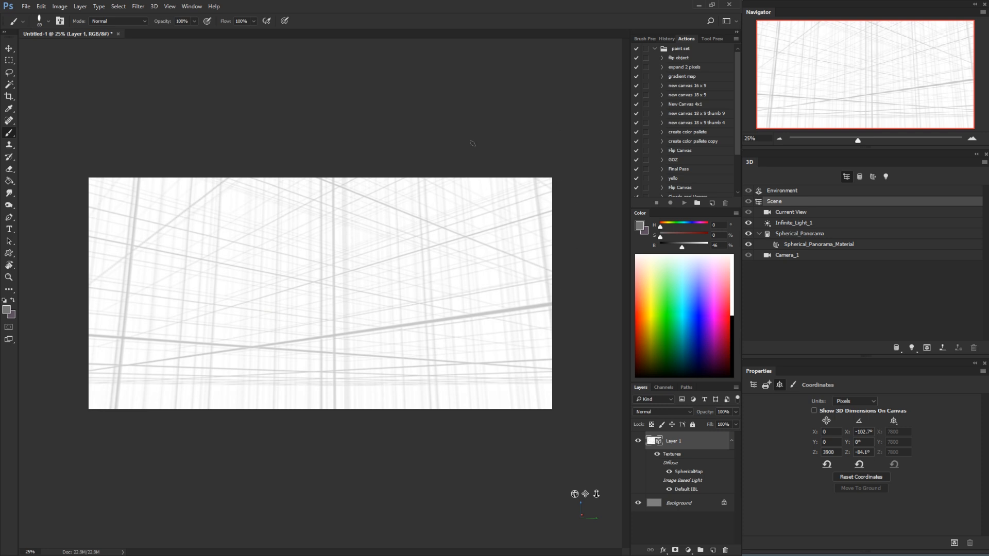
{"action": "key", "text": "v"}
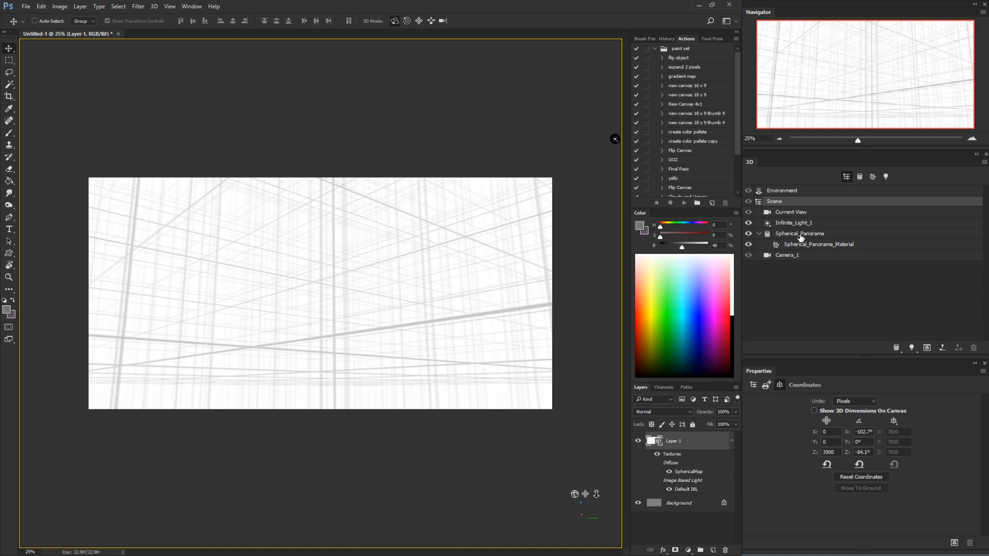
Select the Spherical_Panorama mesh and rotate it freehand to about X 23°, Y -35.8° and Z -45.3°
{"action": "left_click", "coordinate": [799, 237]}
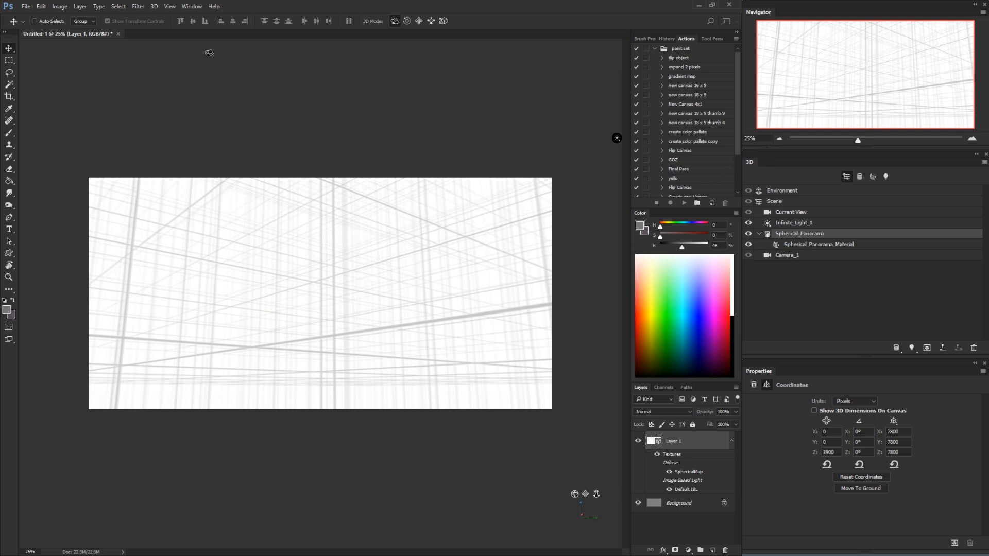
{"action": "left_click", "coordinate": [194, 7]}
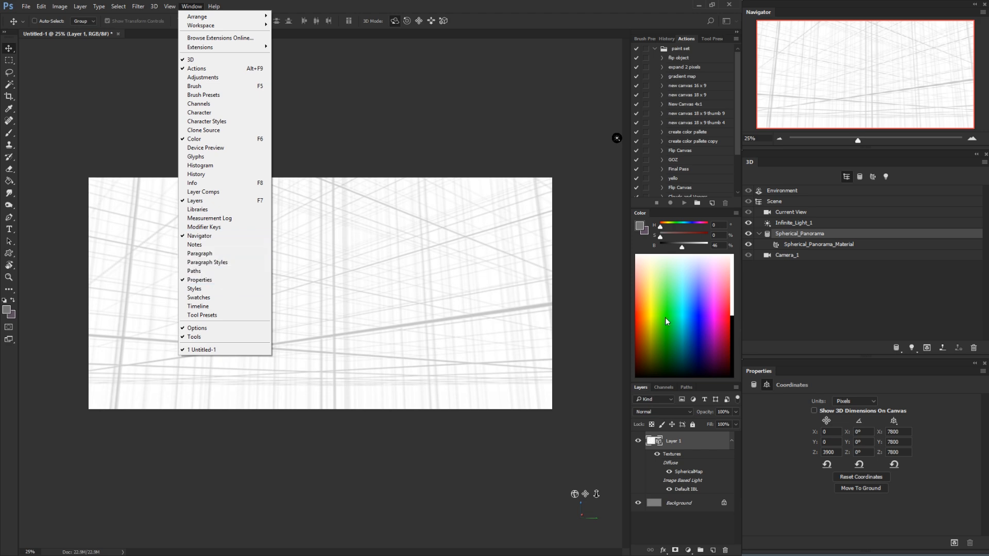
{"action": "left_click", "coordinate": [820, 383]}
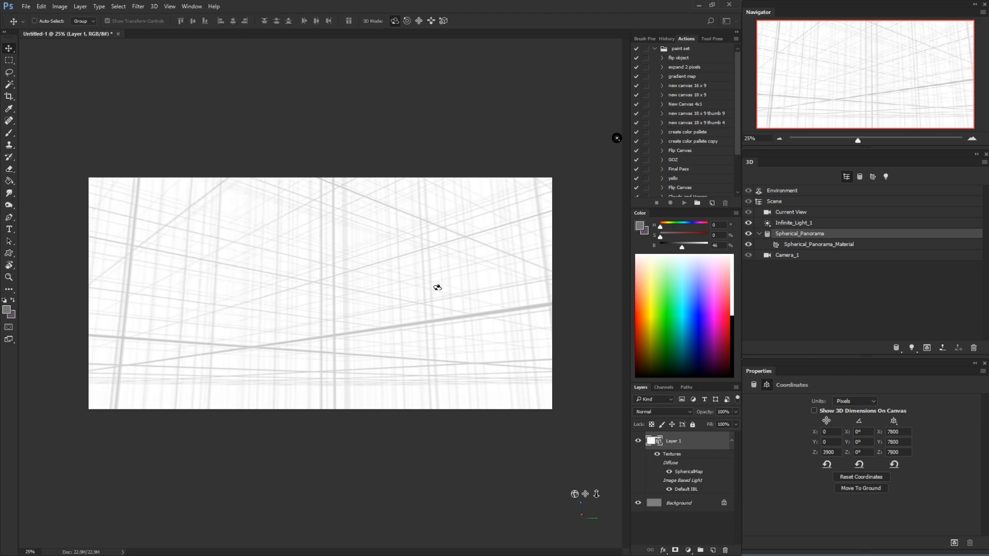
{"action": "left_click_drag", "start_coordinate": [320, 265], "coordinate": [256, 285]}
{"action": "left_click_drag", "start_coordinate": [316, 268], "coordinate": [406, 280]}
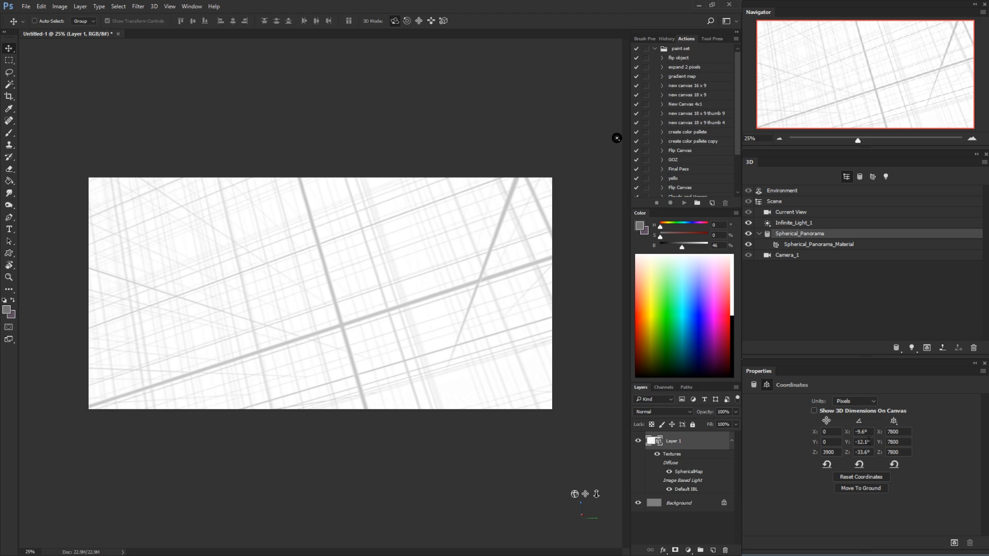
{"action": "left_click_drag", "start_coordinate": [324, 328], "coordinate": [362, 287]}
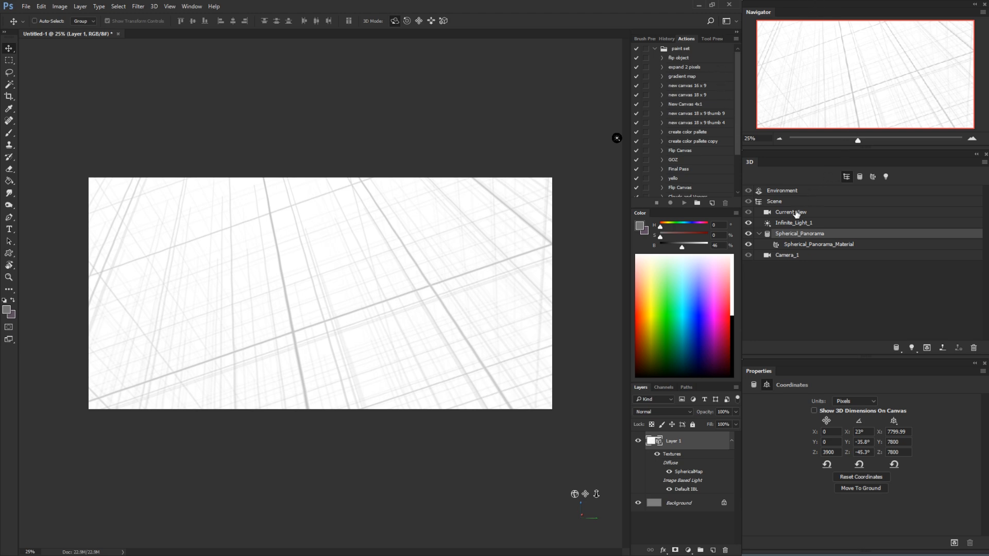
Orbit the Current View camera around the tilted grid to about X -103.3° and Z 54.8°, and reset the camera's rotation
{"action": "left_click", "coordinate": [796, 212]}
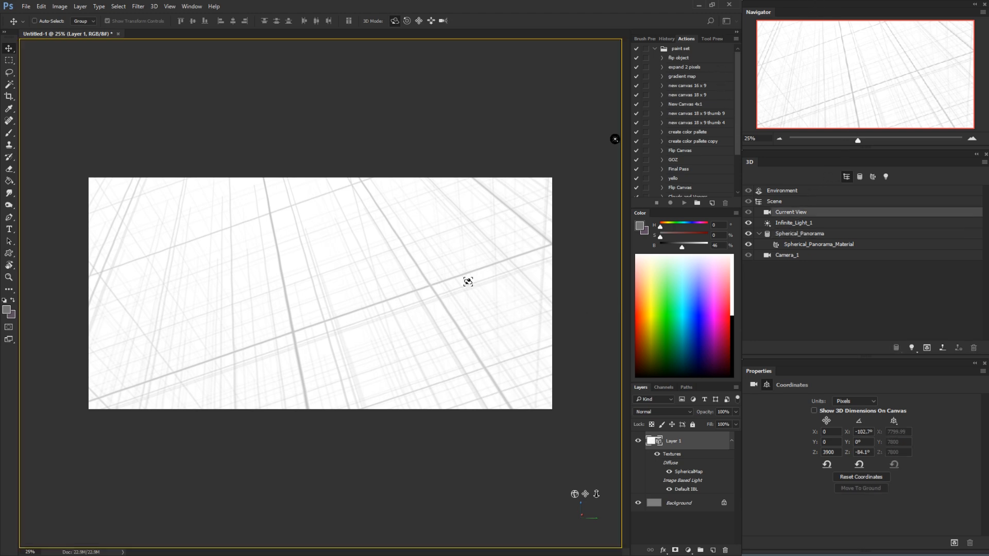
{"action": "left_click_drag", "start_coordinate": [382, 289], "coordinate": [298, 285]}
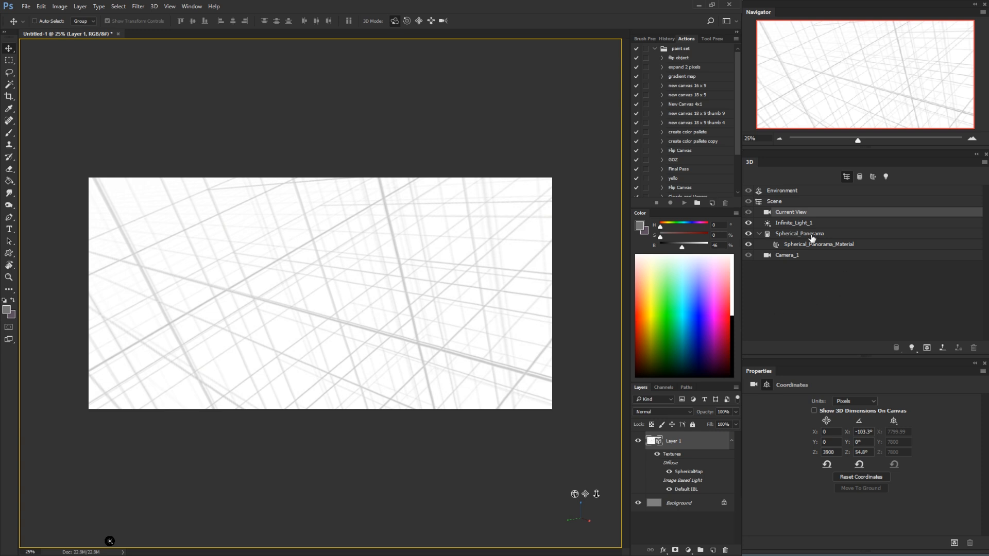
{"action": "left_click", "coordinate": [809, 236]}
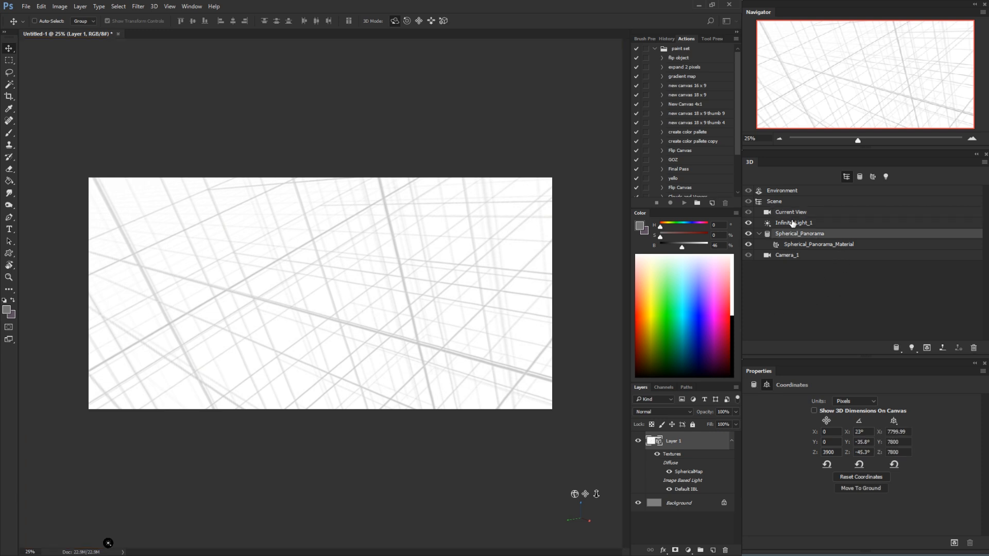
{"action": "left_click", "coordinate": [792, 214]}
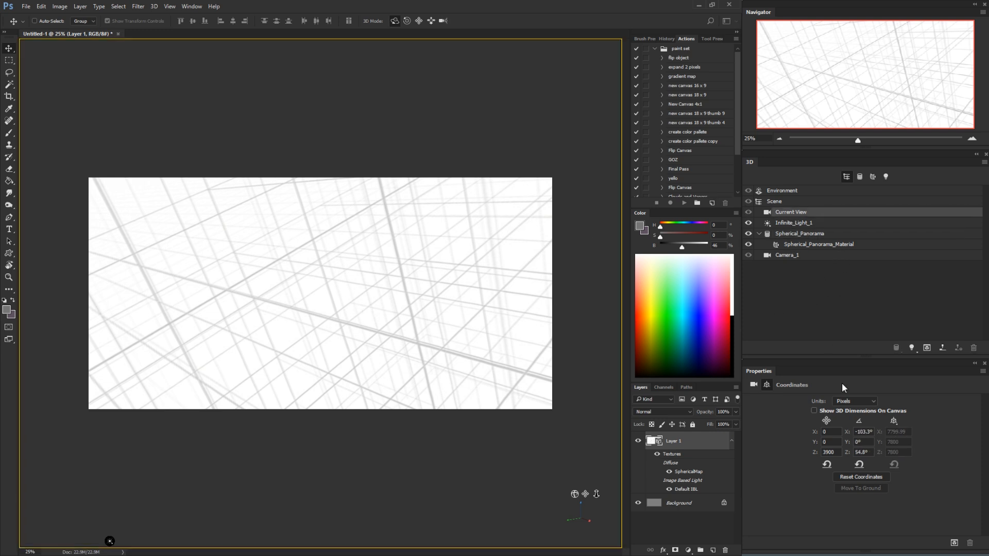
{"action": "left_click", "coordinate": [860, 466]}
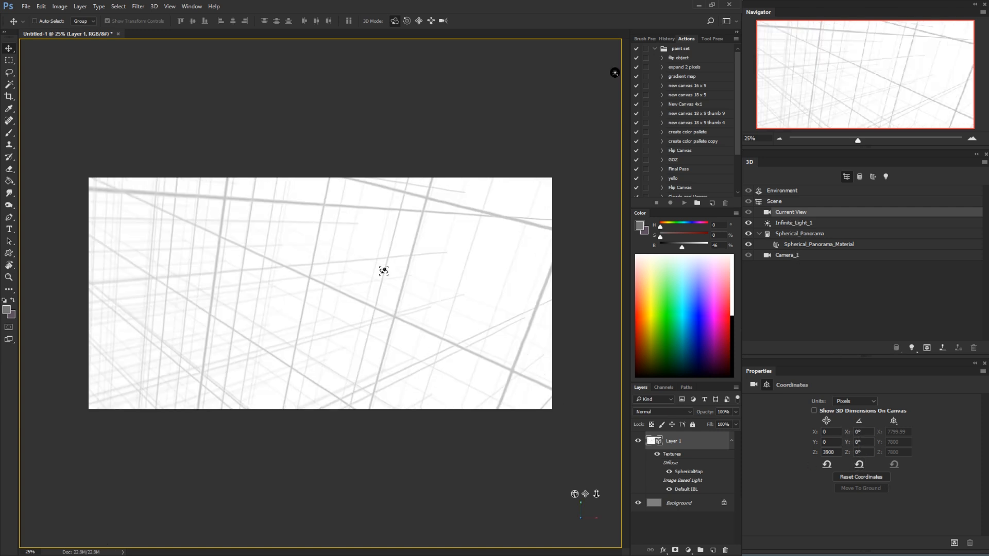
Reset the rotation of the Spherical_Panorama mesh to straighten the tilted grid
{"action": "left_click_drag", "start_coordinate": [382, 270], "coordinate": [368, 234]}
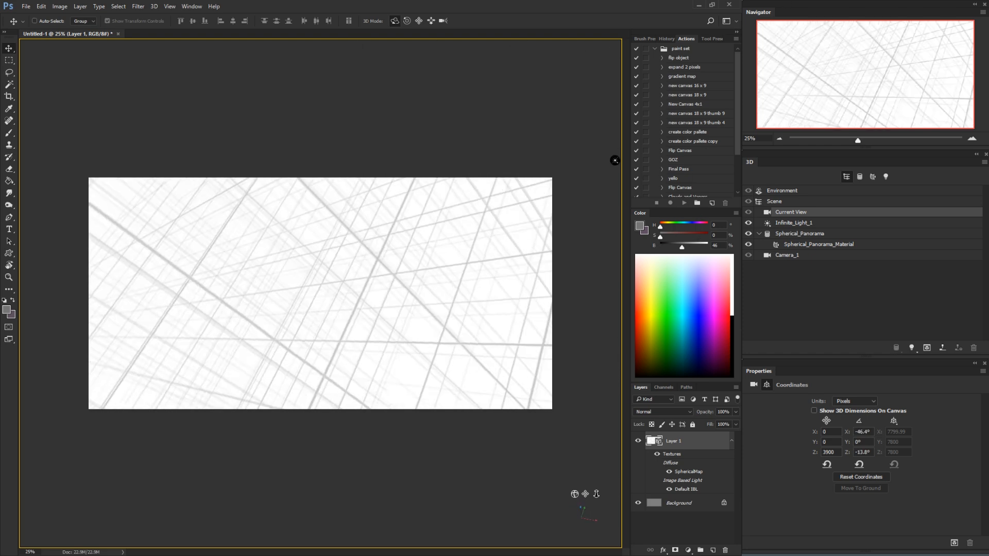
{"action": "left_click", "coordinate": [801, 236]}
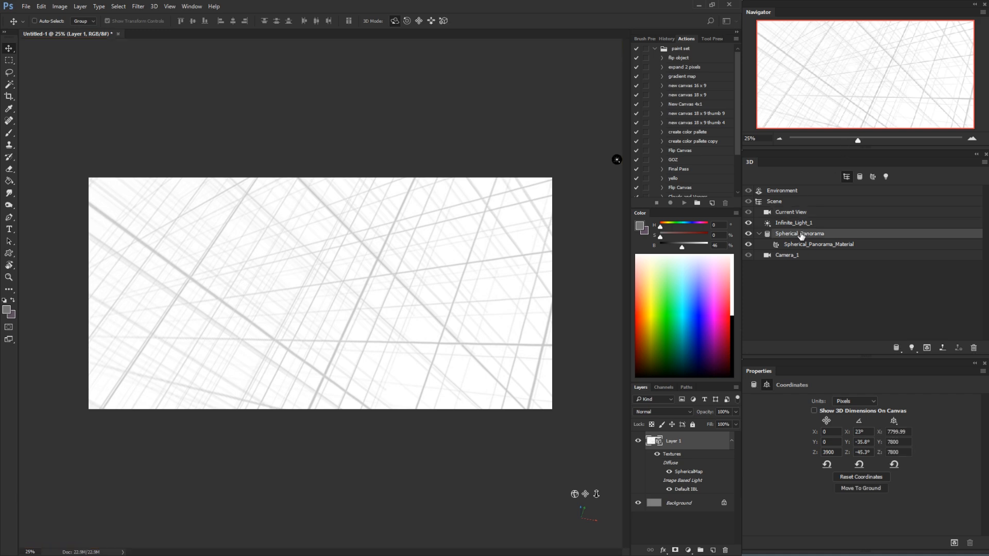
{"action": "left_click", "coordinate": [808, 246]}
{"action": "left_click", "coordinate": [801, 236]}
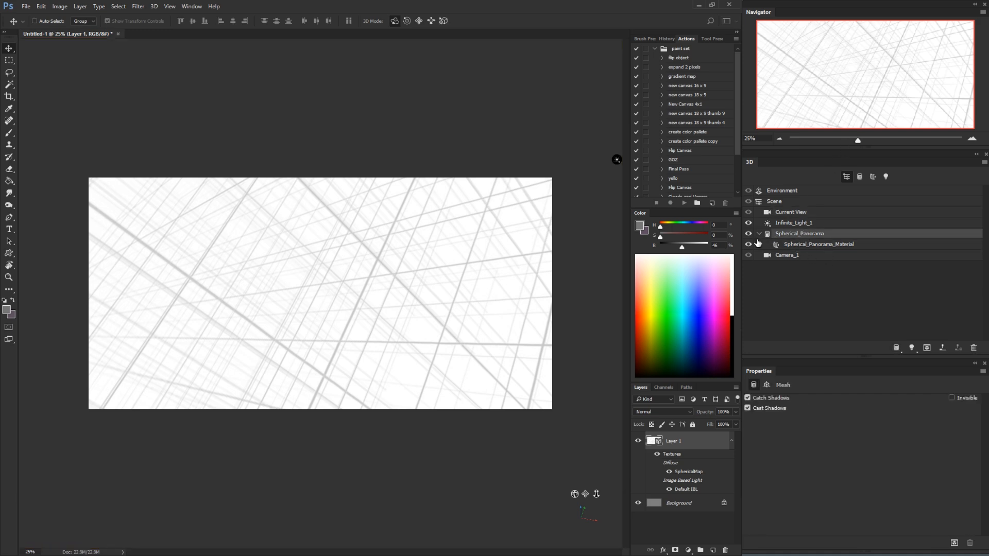
{"action": "left_click", "coordinate": [769, 386]}
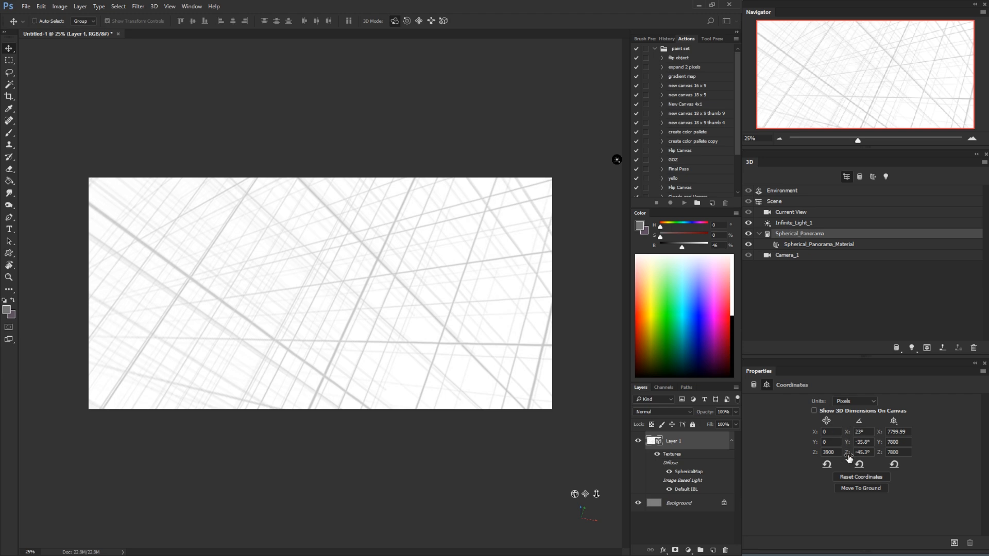
{"action": "left_click", "coordinate": [860, 466]}
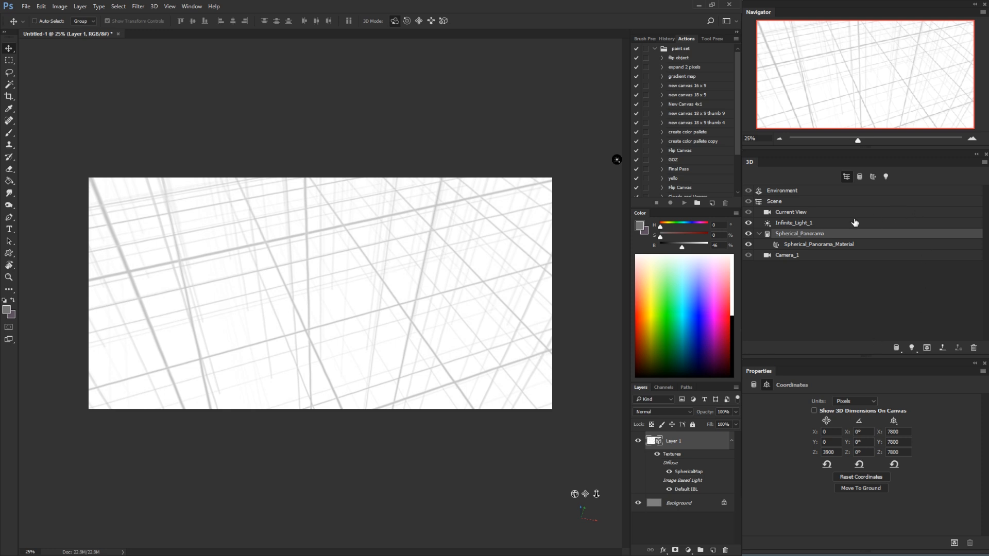
Orbit and roll the Current View camera freehand, and reset all of its coordinates
{"action": "left_click", "coordinate": [797, 214]}
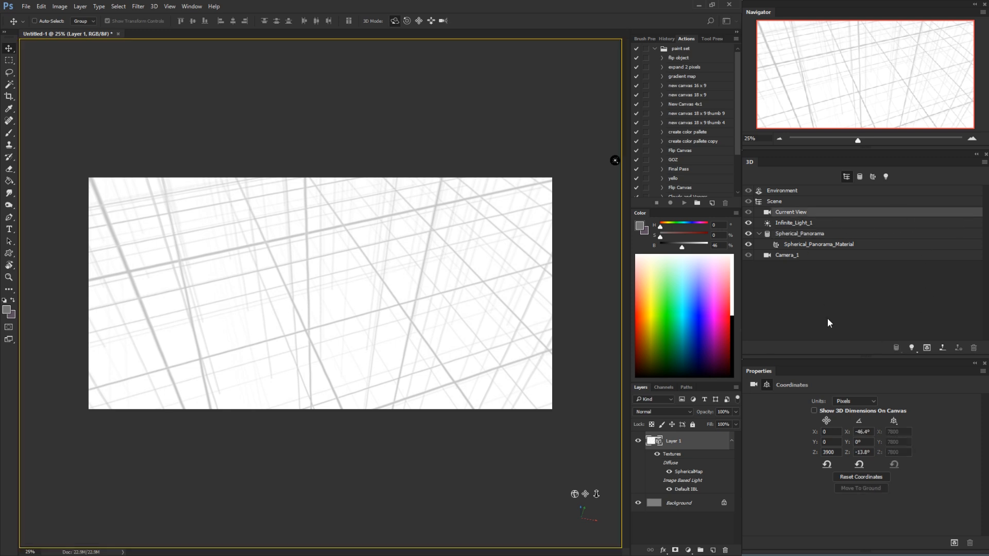
{"action": "left_click_drag", "start_coordinate": [338, 287], "coordinate": [434, 303]}
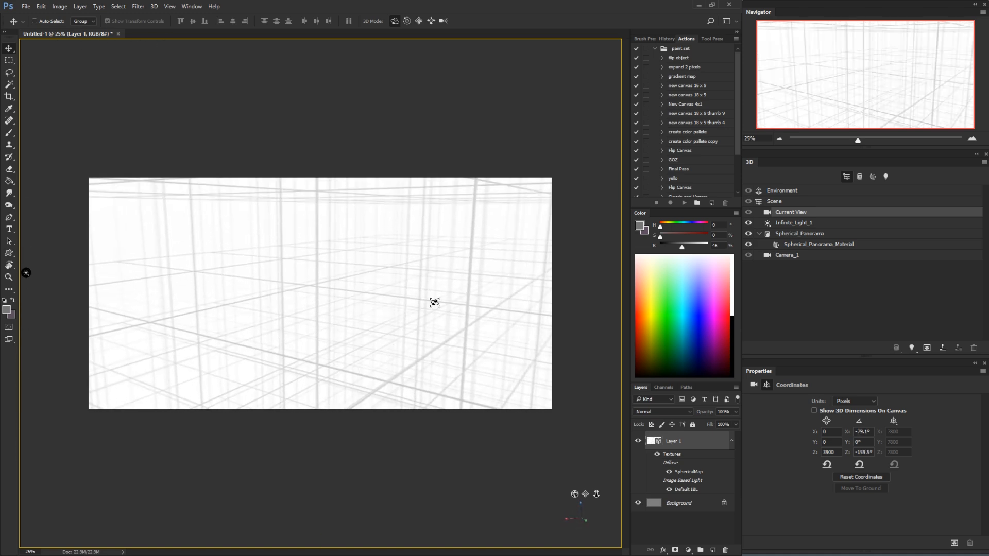
{"action": "left_click", "coordinate": [407, 21]}
{"action": "mouse_move", "coordinate": [436, 319]}
{"action": "left_mouse_down"}
{"action": "mouse_move", "coordinate": [462, 278]}
{"action": "mouse_move", "coordinate": [446, 347]}
{"action": "mouse_move", "coordinate": [420, 378]}
{"action": "mouse_move", "coordinate": [453, 324]}
{"action": "mouse_move", "coordinate": [441, 362]}
{"action": "mouse_move", "coordinate": [444, 335]}
{"action": "left_mouse_up"}
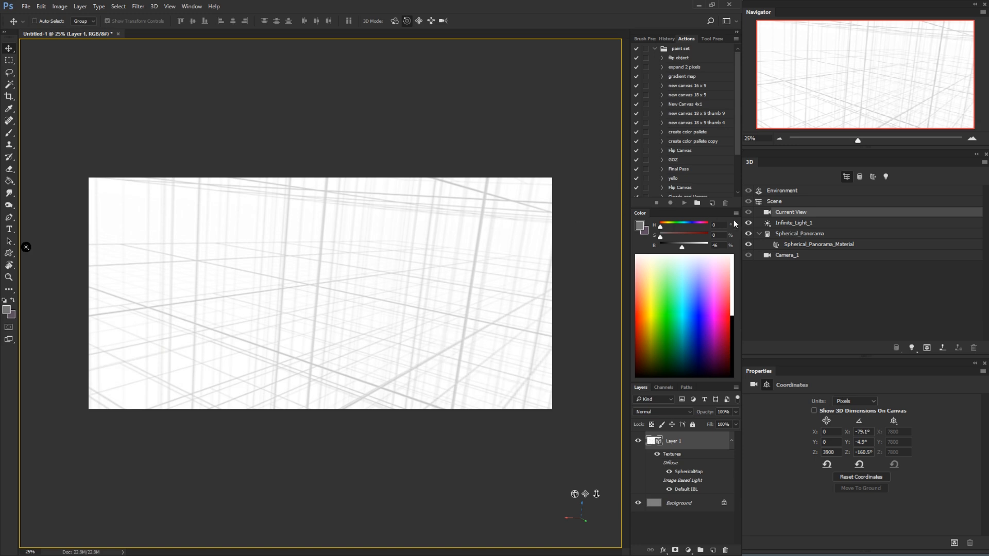
{"action": "left_click", "coordinate": [859, 480]}
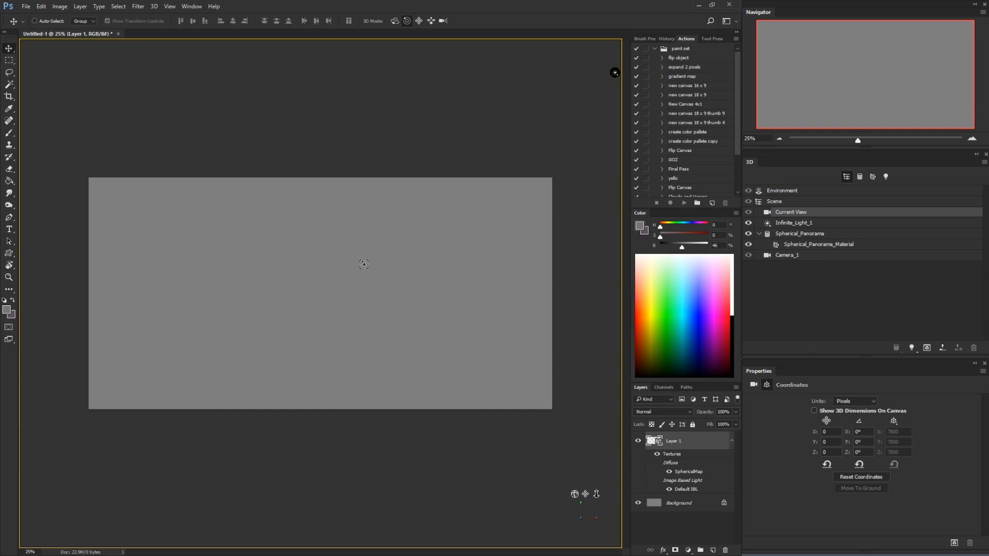
Restore the grid by setting the Current View camera to the Camera_1 view
{"action": "left_click", "coordinate": [393, 254]}
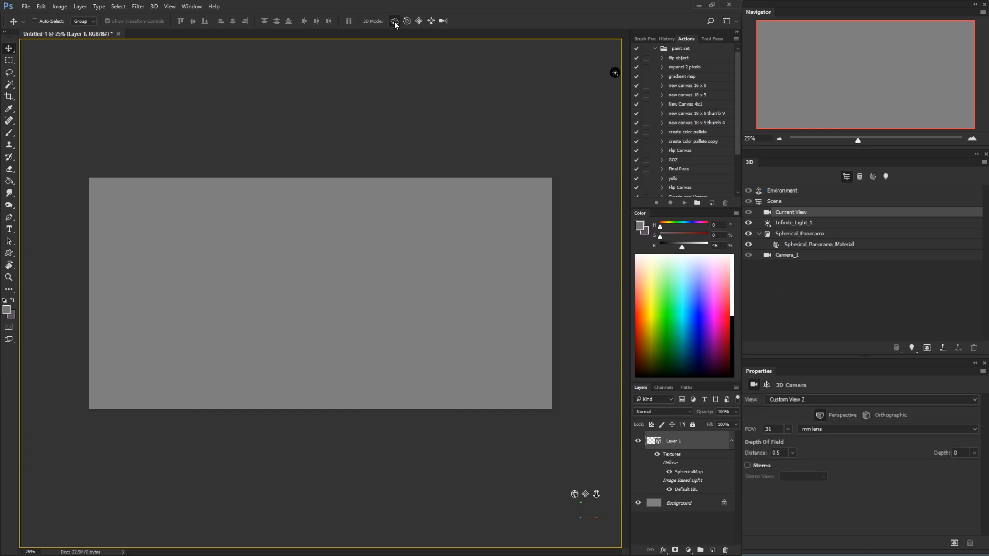
{"action": "left_click", "coordinate": [823, 402]}
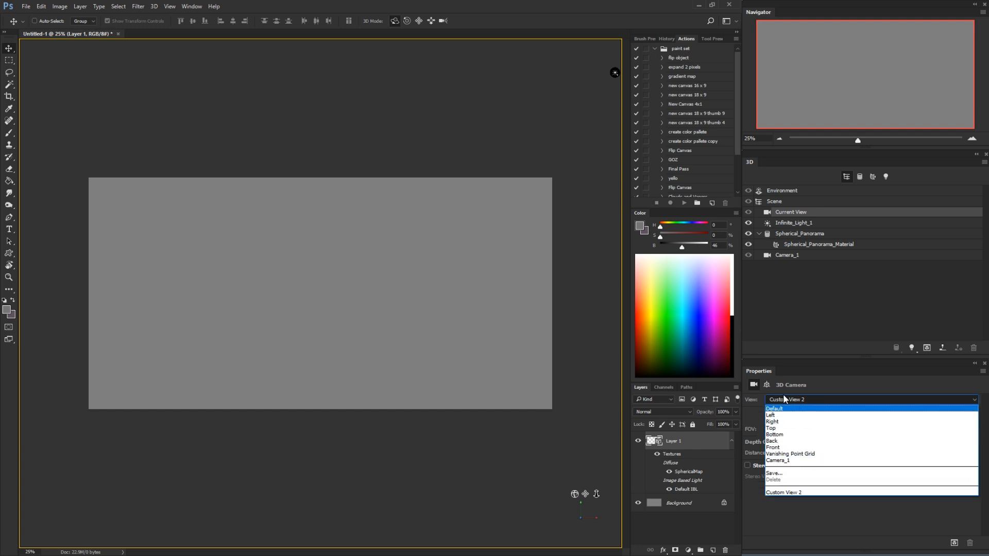
{"action": "left_click", "coordinate": [797, 462]}
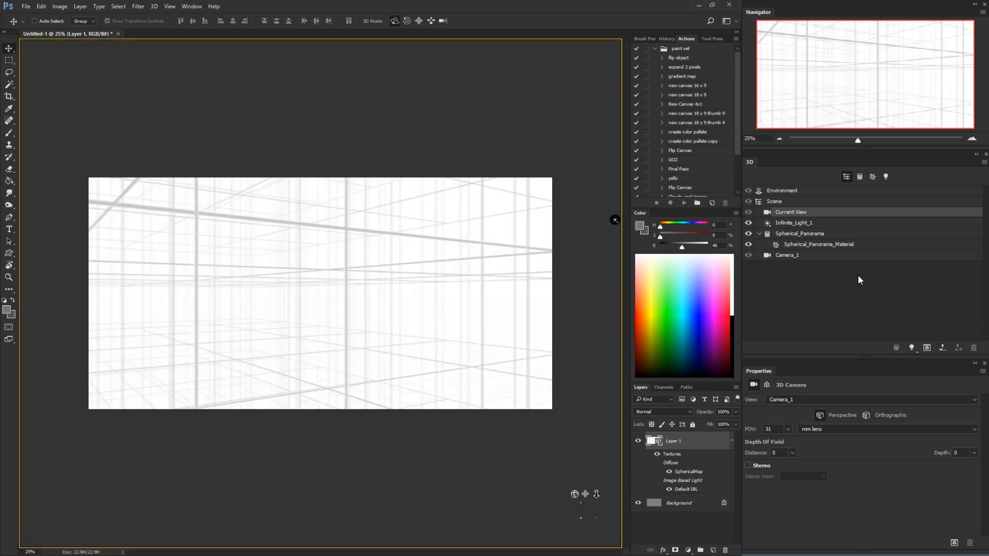
Compare the coordinates of the Current View camera with those of the Spherical_Panorama mesh
{"action": "left_click", "coordinate": [766, 385]}
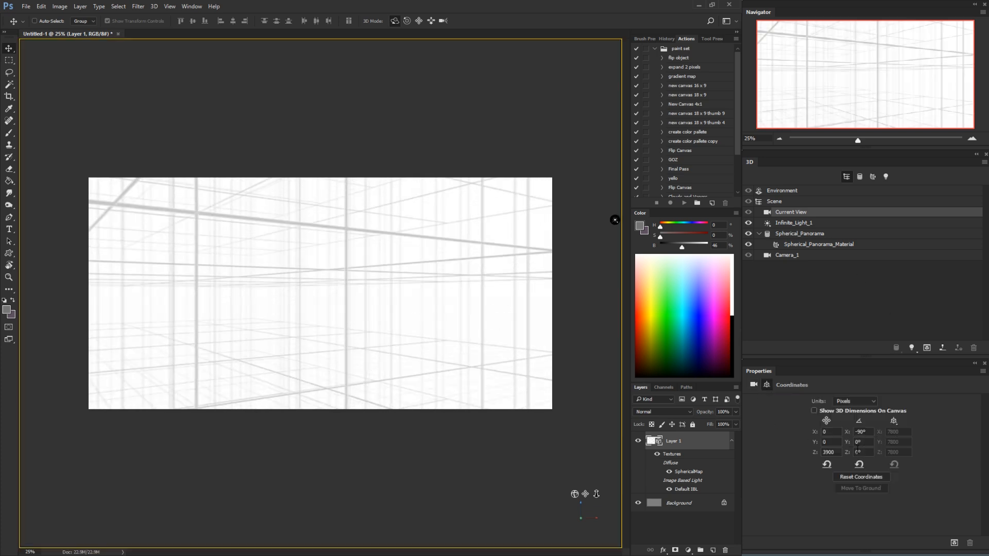
{"action": "left_click", "coordinate": [793, 235]}
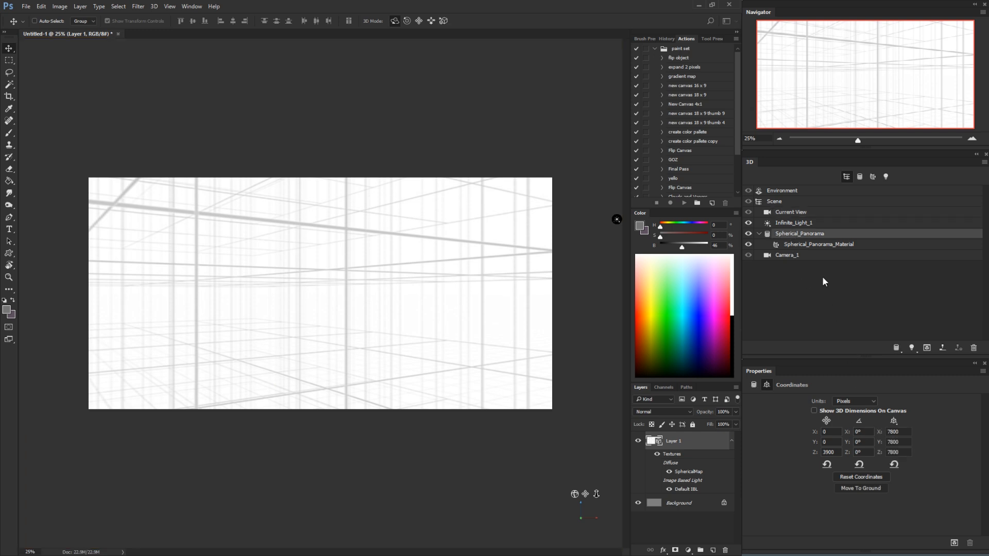
{"action": "left_click", "coordinate": [792, 212]}
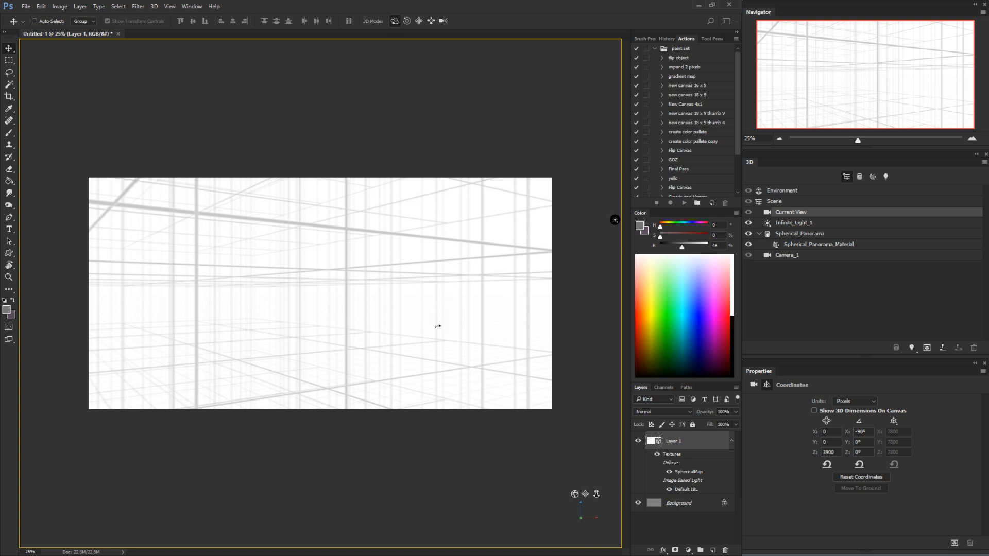
Orbit the Current View camera freehand around the panorama grid to about X -97° and Z 83.6°
{"action": "left_click_drag", "start_coordinate": [437, 325], "coordinate": [239, 327]}
{"action": "left_click_drag", "start_coordinate": [434, 349], "coordinate": [448, 323]}
{"action": "left_click_drag", "start_coordinate": [365, 349], "coordinate": [417, 329]}
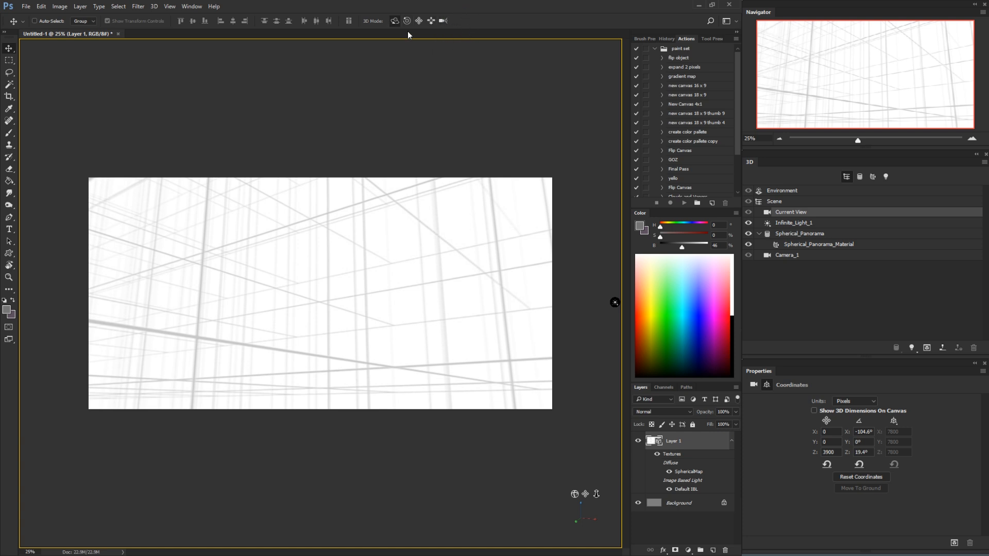
{"action": "left_click_drag", "start_coordinate": [381, 218], "coordinate": [498, 295]}
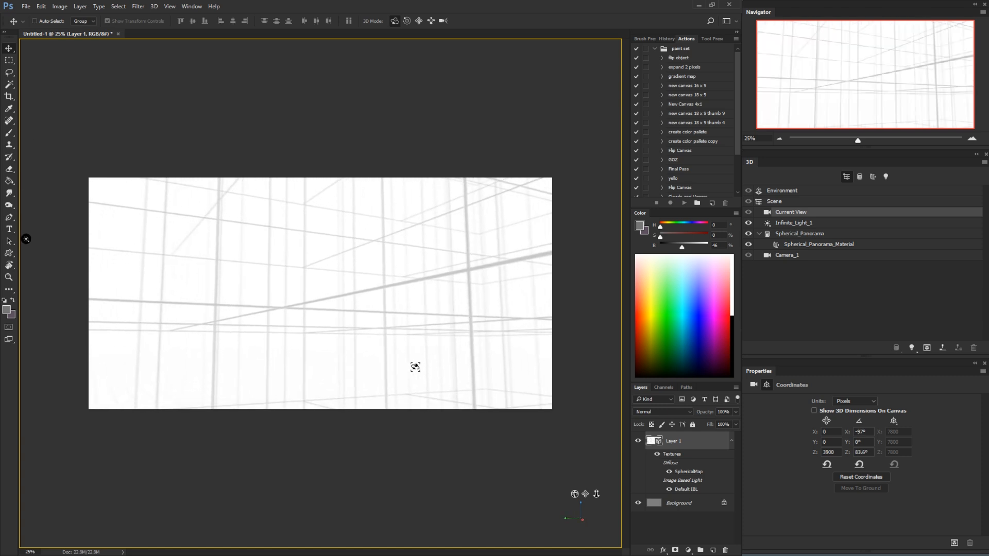
Select the Spherical_Panorama mesh and check its coordinates for unwanted rotation
{"action": "left_click", "coordinate": [415, 367]}
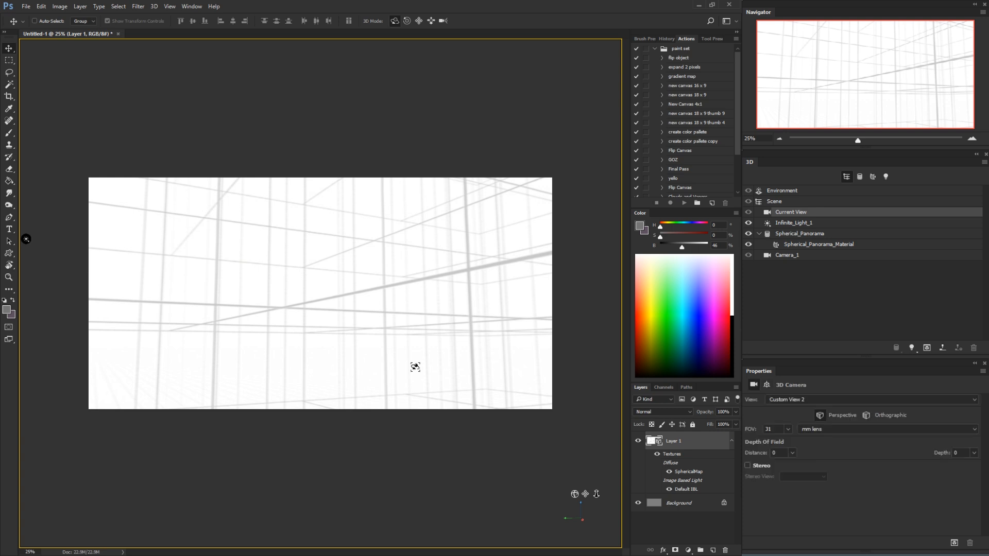
{"action": "left_click", "coordinate": [532, 274]}
{"action": "left_click", "coordinate": [490, 267]}
{"action": "left_click", "coordinate": [491, 270]}
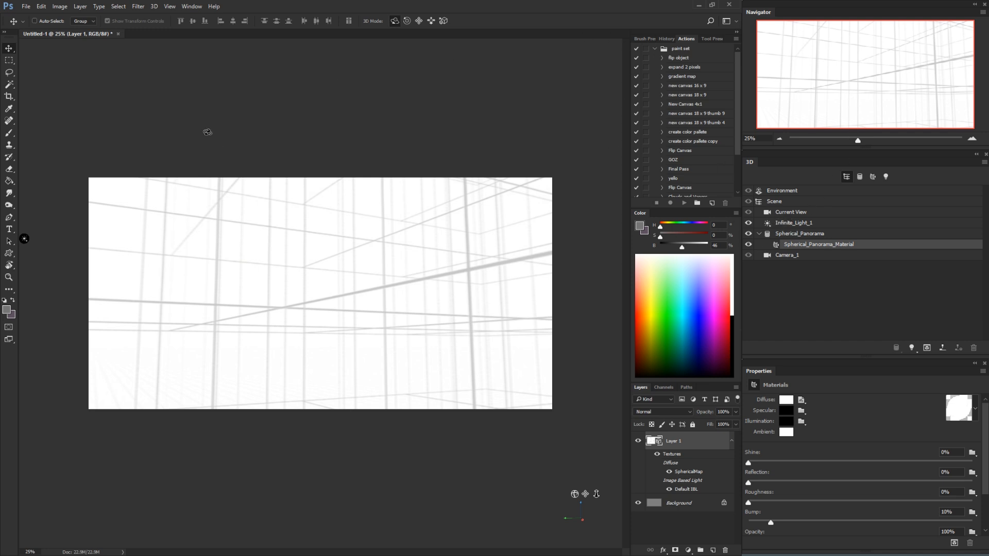
{"action": "left_click", "coordinate": [792, 237]}
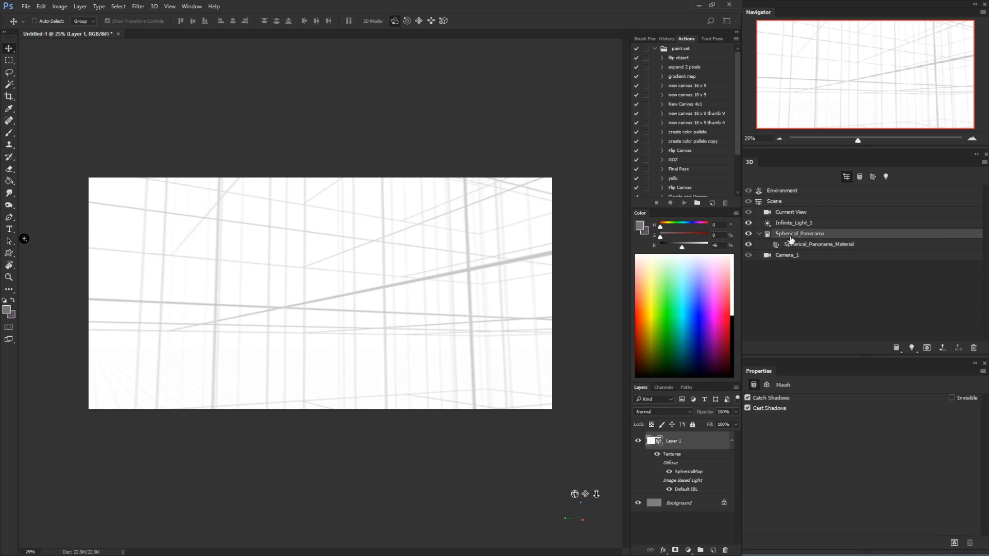
{"action": "left_click", "coordinate": [768, 385]}
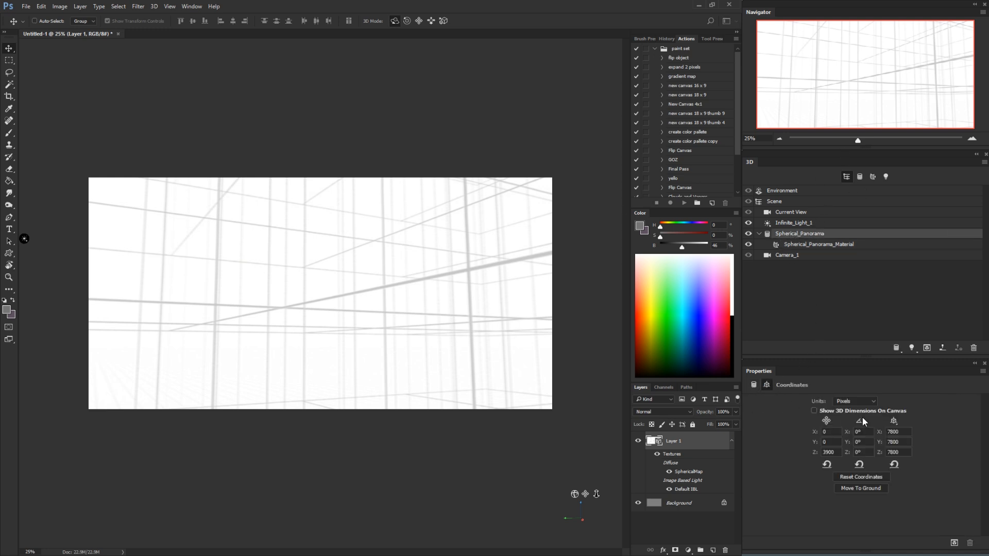
Reselect the Current View camera and orbit it freehand to about X -76.5° and Z -172.3°
{"action": "left_click", "coordinate": [807, 216]}
{"action": "left_click_drag", "start_coordinate": [464, 343], "coordinate": [570, 346]}
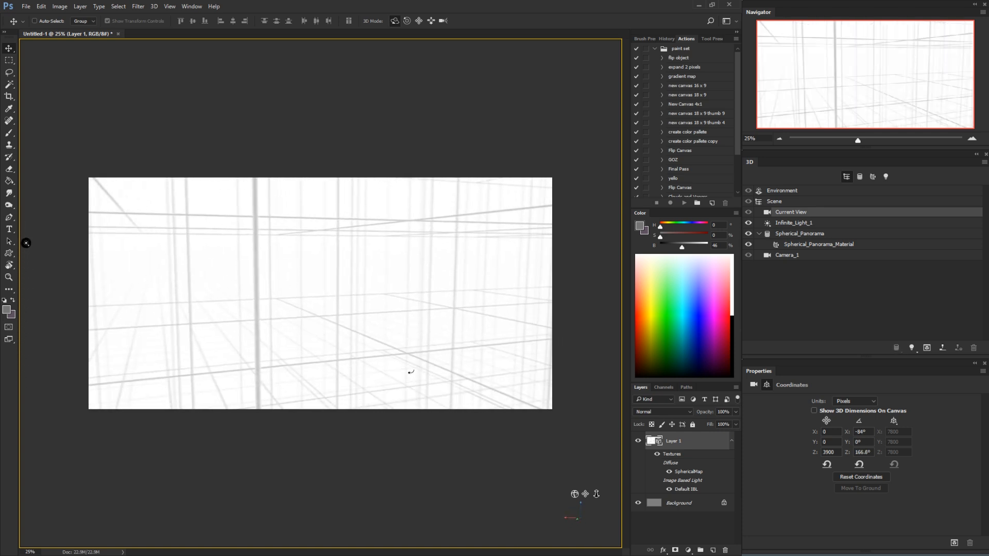
{"action": "left_click_drag", "start_coordinate": [409, 371], "coordinate": [453, 369]}
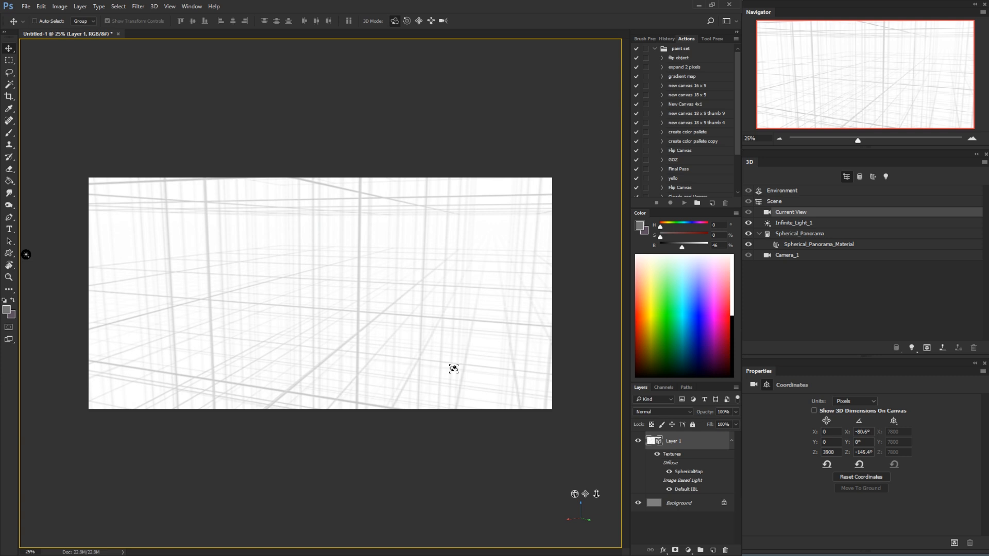
{"action": "left_click", "coordinate": [754, 385]}
{"action": "left_click", "coordinate": [766, 385]}
{"action": "left_click_drag", "start_coordinate": [404, 294], "coordinate": [369, 304]}
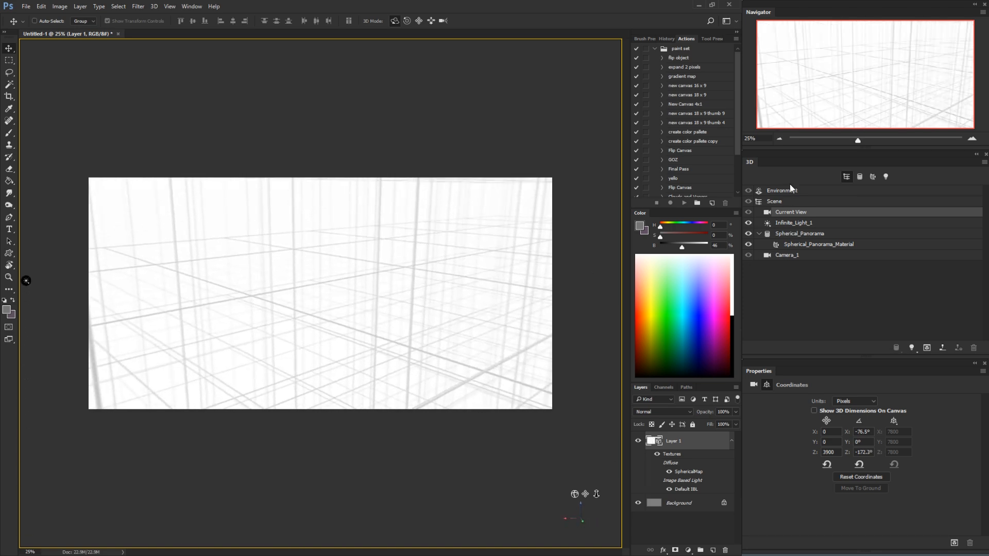
Widen the Current View camera's field of view, trying lens values down to 16 mm and ending on 17 mm
{"action": "left_click", "coordinate": [755, 388]}
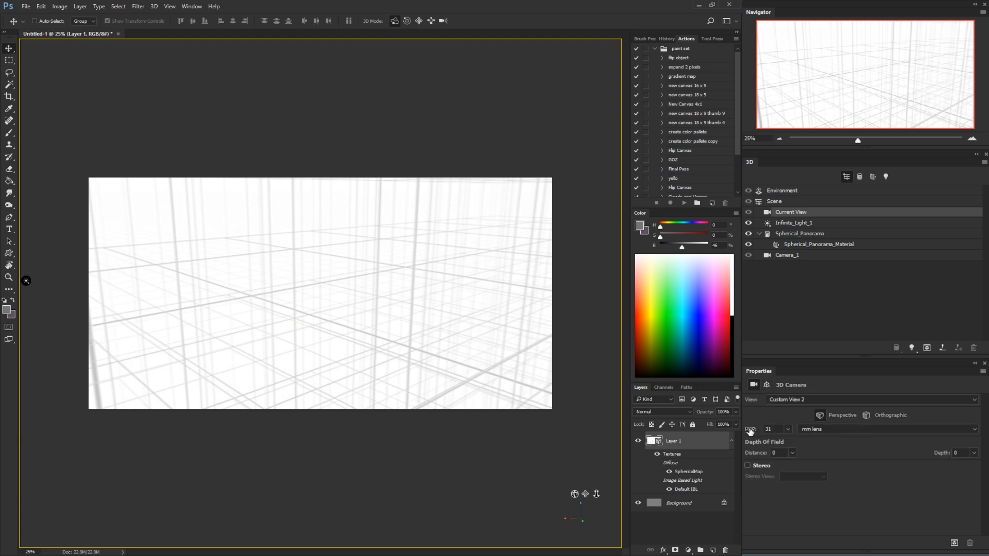
{"action": "left_click_drag", "start_coordinate": [752, 432], "coordinate": [738, 393]}
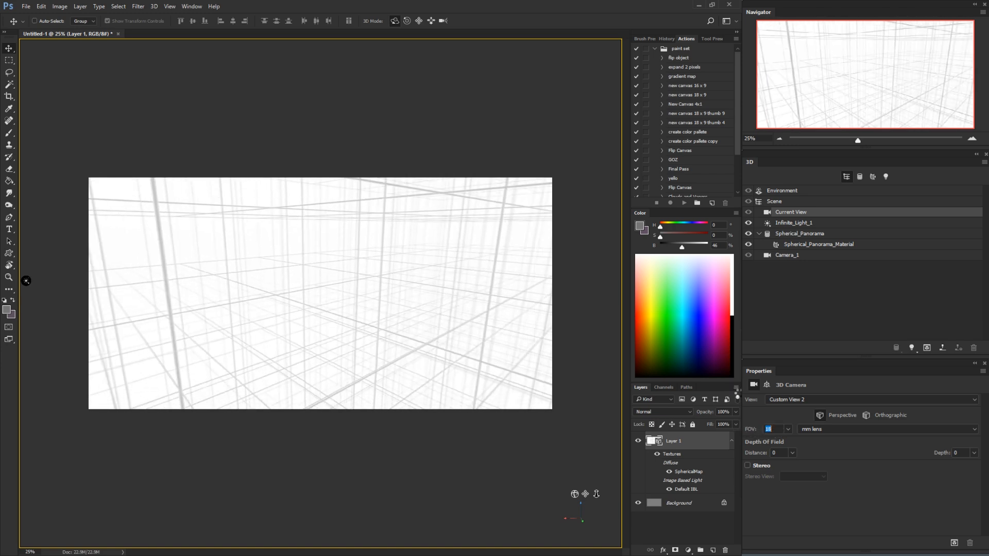
{"action": "left_click_drag", "start_coordinate": [773, 429], "coordinate": [749, 430]}
{"action": "type", "text": "16"}
{"action": "type", "text": "17"}
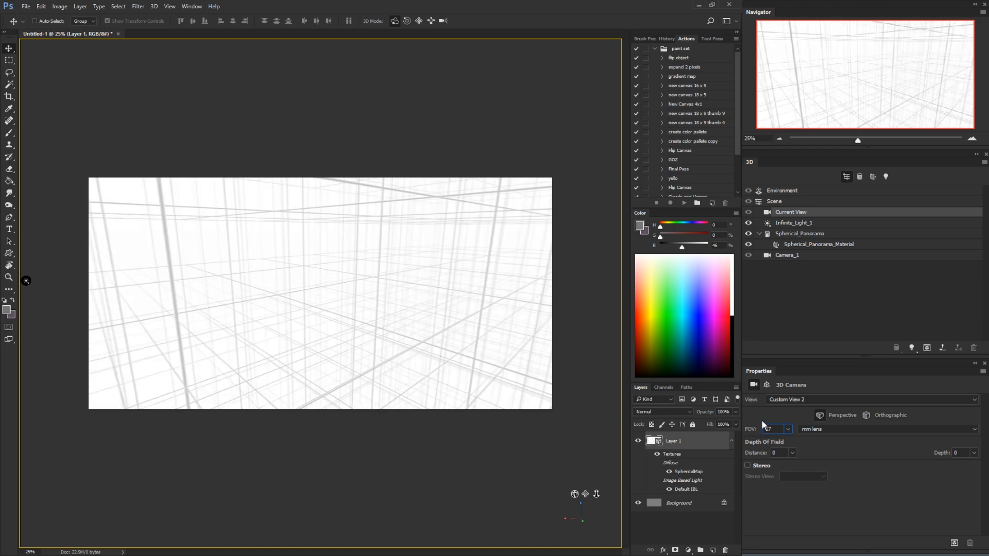
Orbit the camera around the grid, try other field of view values, and set the lens to 16 mm
{"action": "left_click_drag", "start_coordinate": [428, 332], "coordinate": [497, 335]}
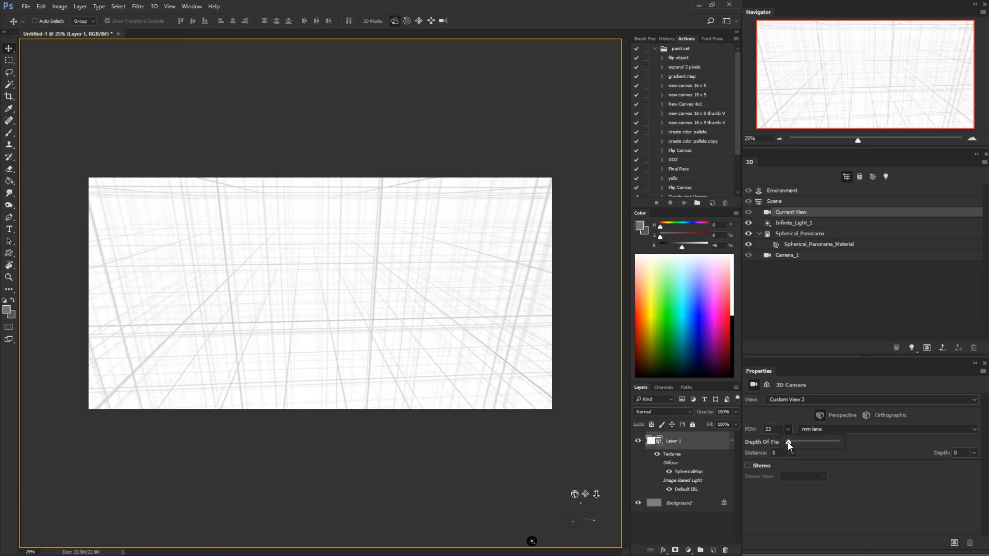
{"action": "left_click_drag", "start_coordinate": [790, 446], "coordinate": [775, 443]}
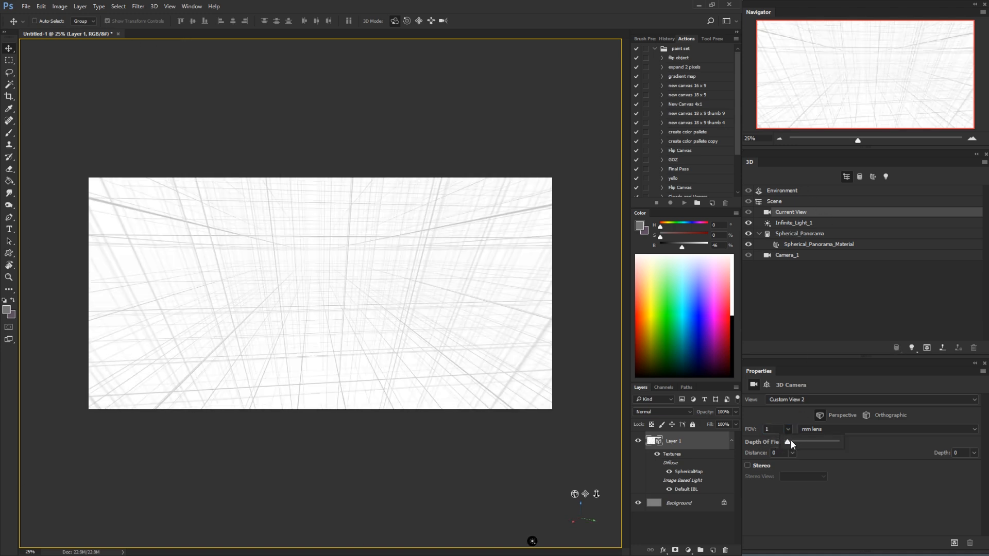
{"action": "left_click", "coordinate": [780, 432]}
{"action": "type", "text": "16"}
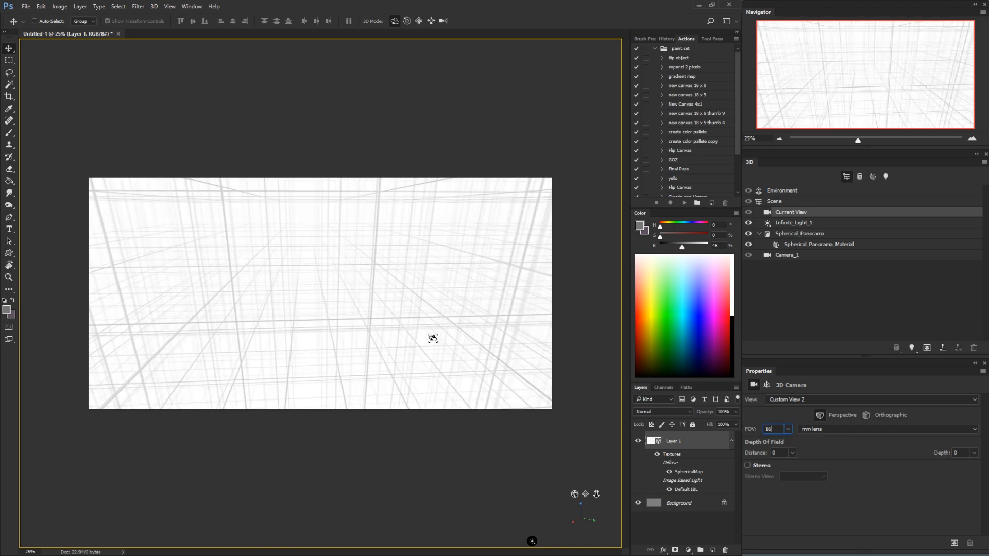
Orbit the wide-angle Current View camera freehand to a view along the grid with its floor lines receding toward the horizon
{"action": "left_click_drag", "start_coordinate": [432, 338], "coordinate": [321, 342]}
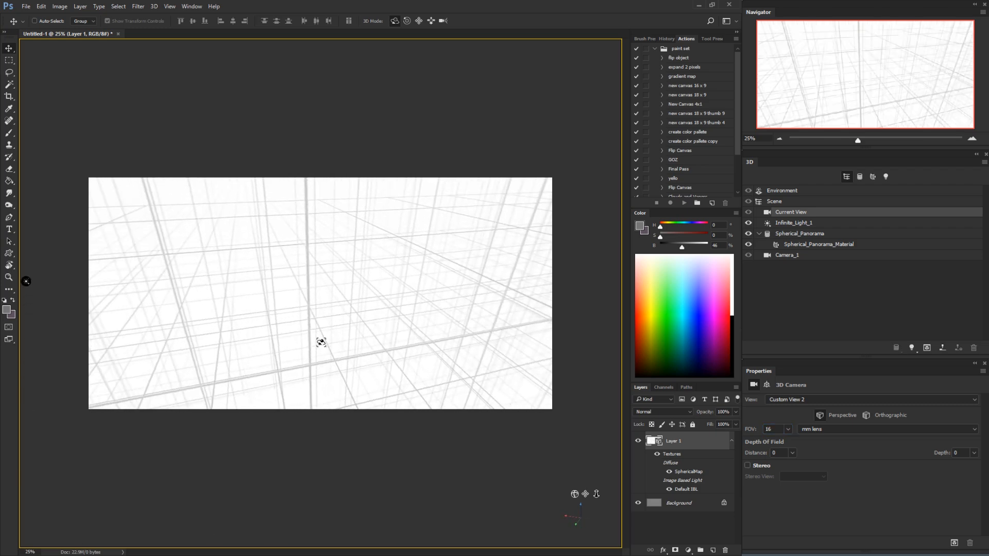
{"action": "left_click_drag", "start_coordinate": [407, 346], "coordinate": [214, 331]}
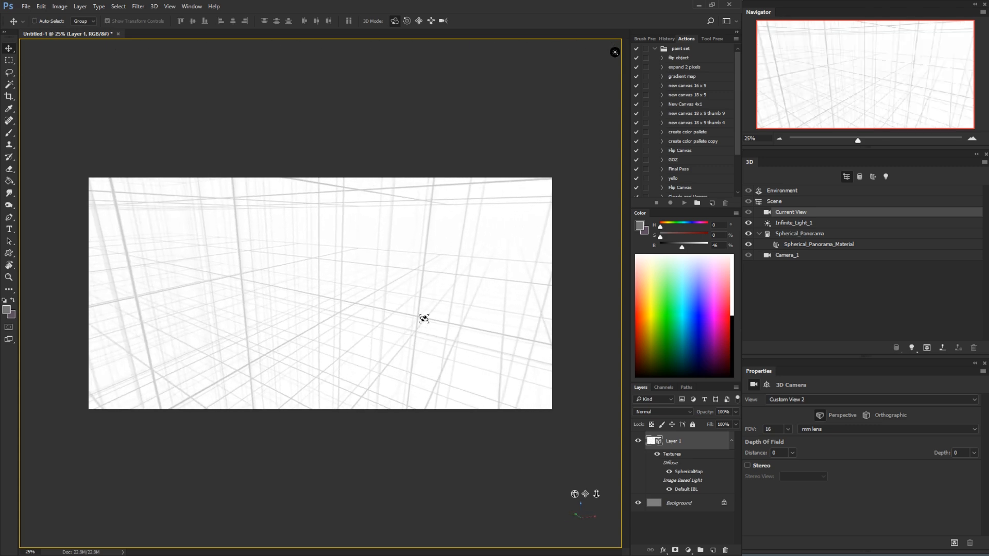
{"action": "left_click_drag", "start_coordinate": [413, 354], "coordinate": [425, 375]}
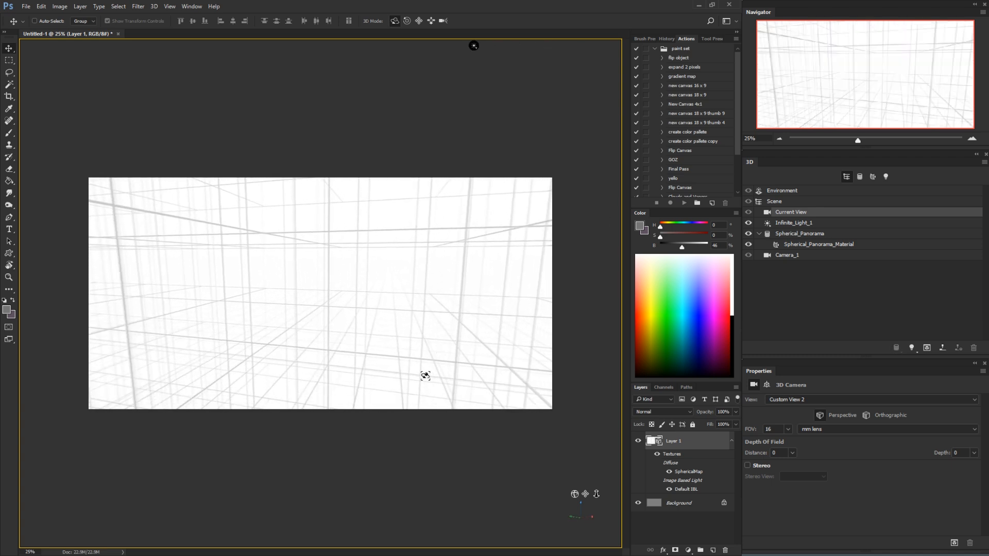
Paint two curved test strokes on the panorama grid with the Brush tool and undo both
{"action": "key", "text": "b"}
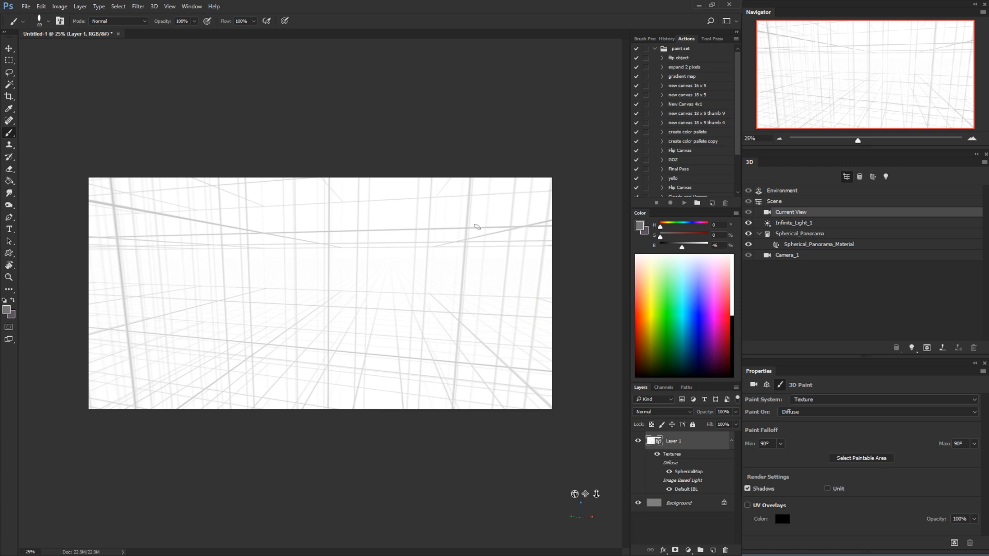
{"action": "mouse_move", "coordinate": [361, 282]}
{"action": "left_mouse_down"}
{"action": "mouse_move", "coordinate": [405, 317]}
{"action": "mouse_move", "coordinate": [423, 349]}
{"action": "mouse_move", "coordinate": [471, 323]}
{"action": "mouse_move", "coordinate": [484, 347]}
{"action": "left_mouse_up"}
{"action": "mouse_move", "coordinate": [430, 261]}
{"action": "left_mouse_down"}
{"action": "mouse_move", "coordinate": [405, 272]}
{"action": "mouse_move", "coordinate": [364, 322]}
{"action": "left_mouse_up"}
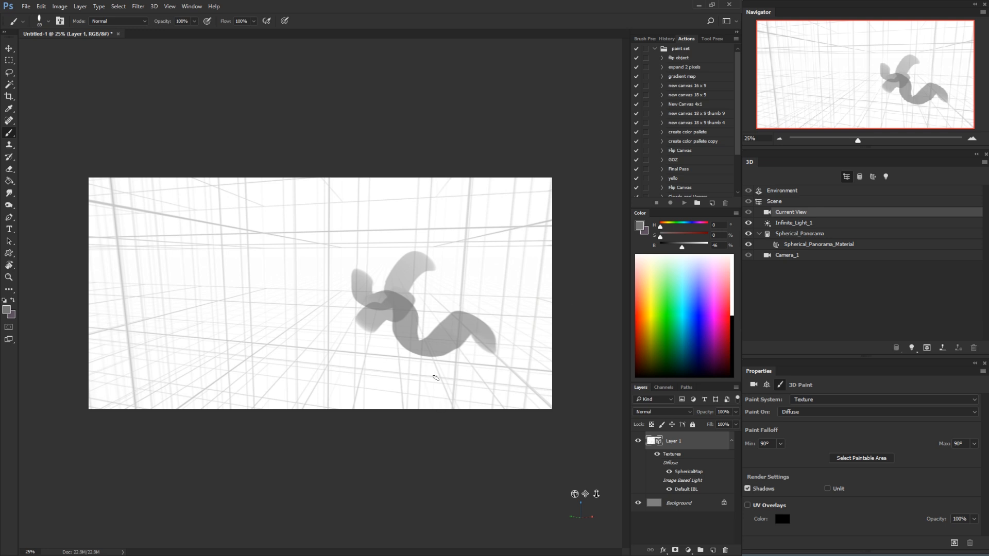
{"action": "key", "text": "ctrl+alt+z"}
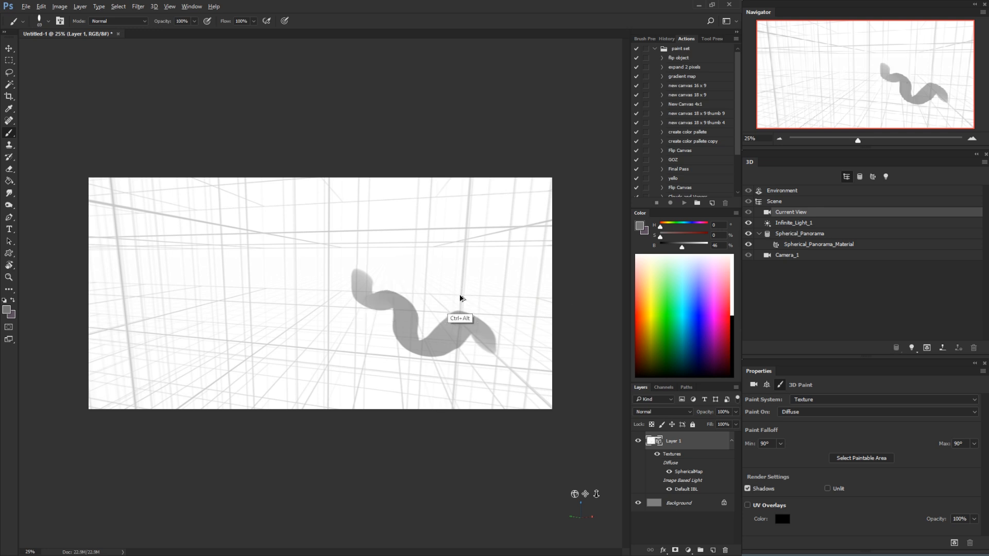
{"action": "key", "text": "ctrl+alt+z"}
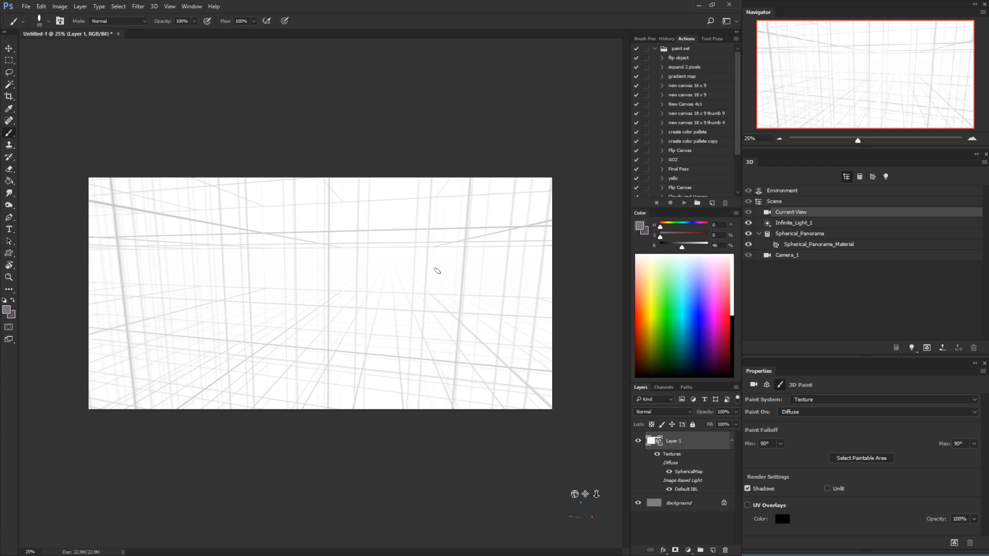
Check which 3D paint system is active, Texture or Projection, without changing it
{"action": "left_click", "coordinate": [155, 7]}
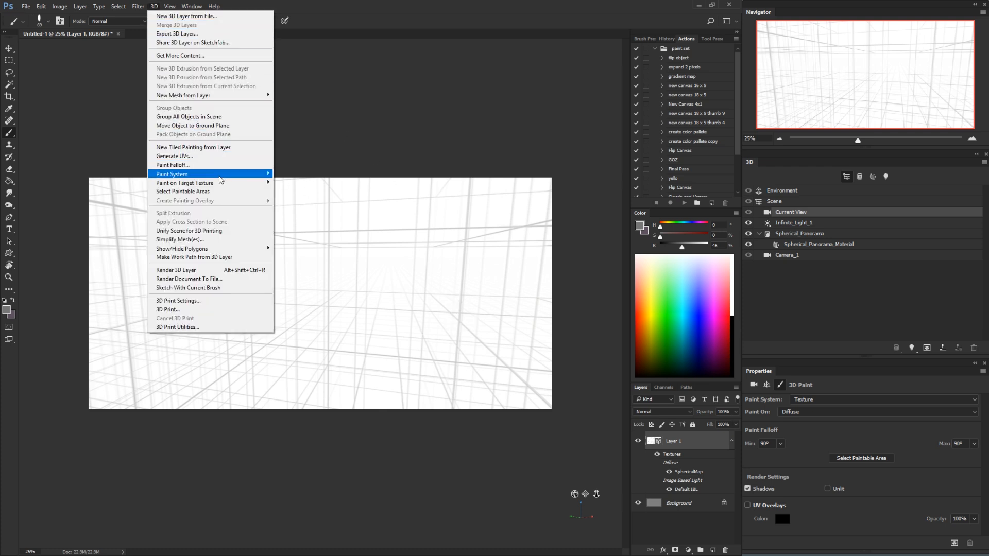
{"action": "mouse_move", "coordinate": [226, 181]}
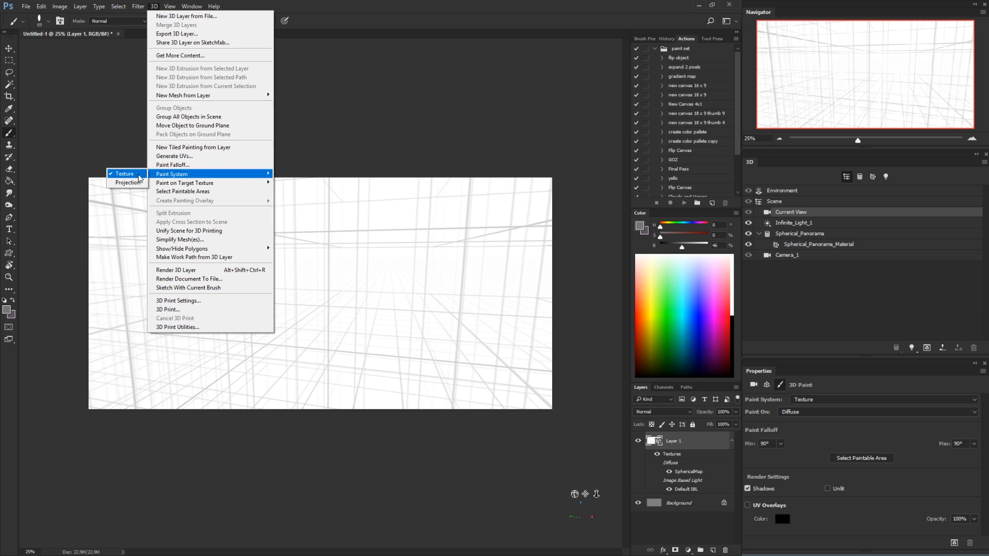
{"action": "left_click", "coordinate": [382, 132]}
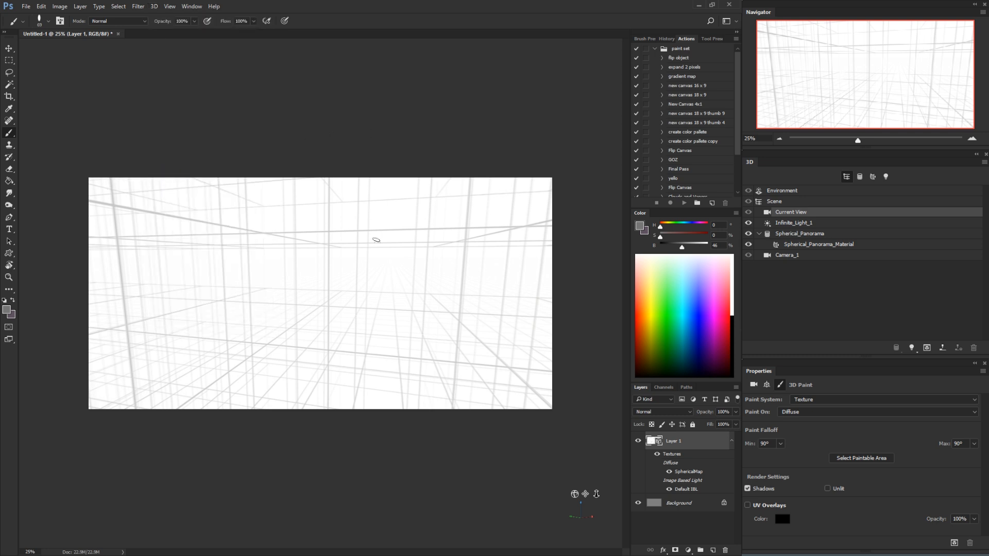
Paint a vertical test stroke on the grid in the Texture paint system and undo the last painting
{"action": "mouse_move", "coordinate": [384, 267]}
{"action": "left_mouse_down"}
{"action": "mouse_move", "coordinate": [396, 267]}
{"action": "mouse_move", "coordinate": [376, 267]}
{"action": "mouse_move", "coordinate": [386, 355]}
{"action": "left_mouse_up"}
{"action": "left_click", "coordinate": [384, 279]}
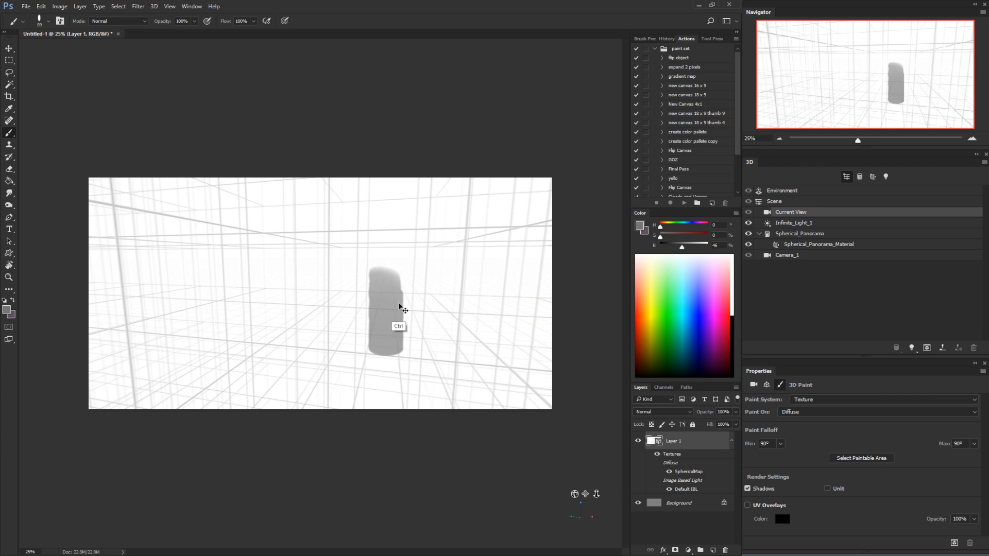
{"action": "key", "text": "ctrl+z"}
Switch the 3D paint system from Texture to Projection
{"action": "left_click", "coordinate": [154, 6]}
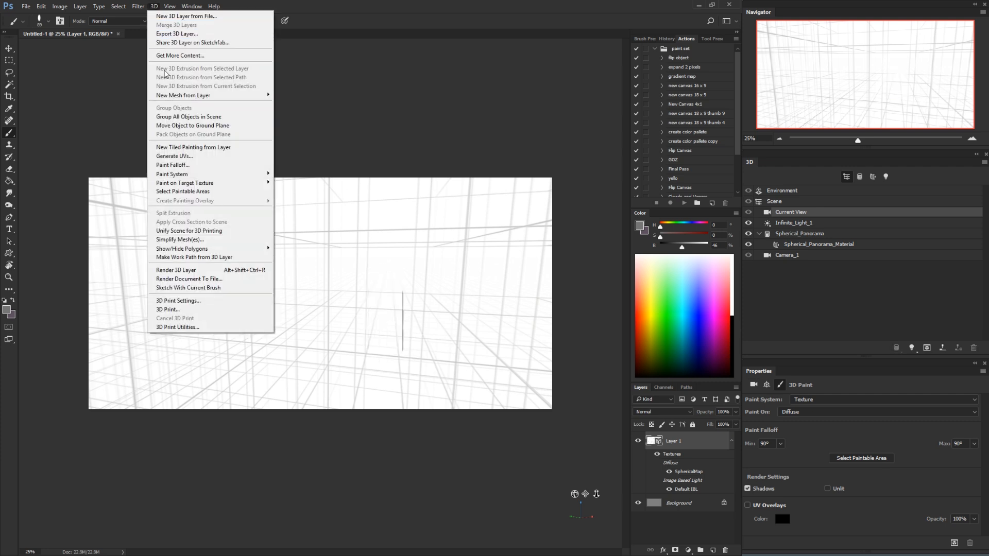
{"action": "mouse_move", "coordinate": [209, 179]}
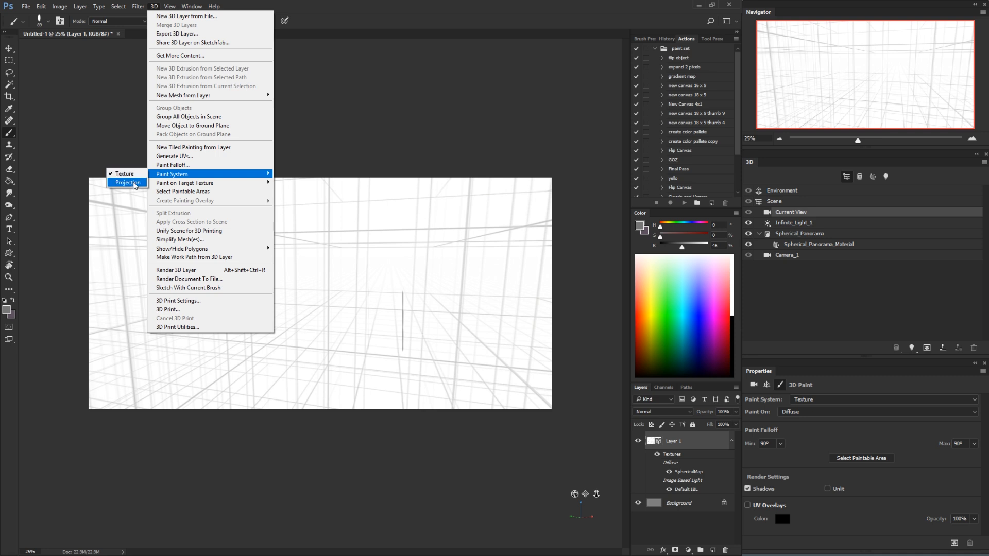
{"action": "left_click", "coordinate": [128, 183]}
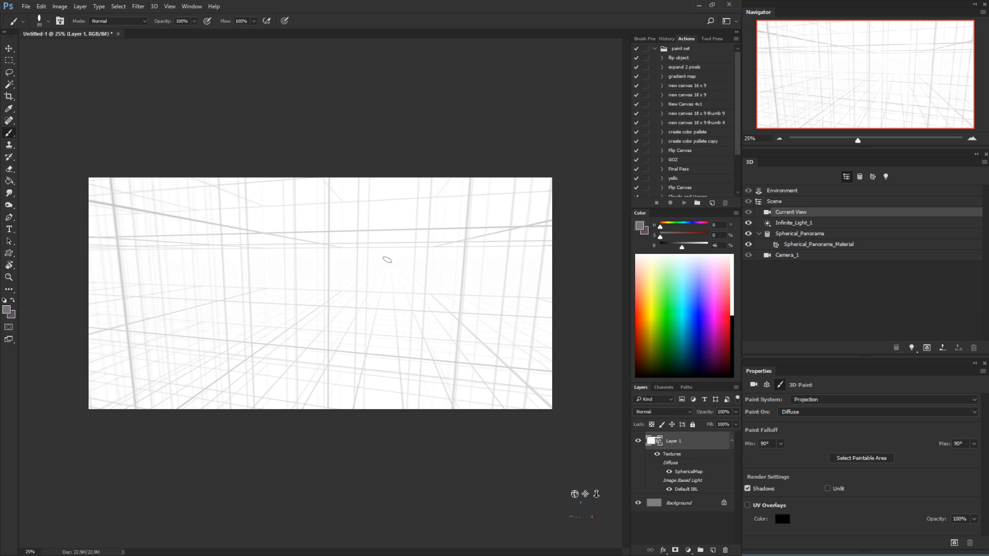
Paint several curved test strokes on the panorama in the Projection paint system and undo them all
{"action": "mouse_move", "coordinate": [388, 260]}
{"action": "left_mouse_down"}
{"action": "mouse_move", "coordinate": [420, 272]}
{"action": "mouse_move", "coordinate": [425, 296]}
{"action": "mouse_move", "coordinate": [451, 291]}
{"action": "mouse_move", "coordinate": [435, 244]}
{"action": "mouse_move", "coordinate": [361, 252]}
{"action": "mouse_move", "coordinate": [361, 329]}
{"action": "mouse_move", "coordinate": [340, 373]}
{"action": "mouse_move", "coordinate": [343, 348]}
{"action": "left_mouse_up"}
{"action": "mouse_move", "coordinate": [433, 353]}
{"action": "left_mouse_down"}
{"action": "mouse_move", "coordinate": [464, 325]}
{"action": "mouse_move", "coordinate": [465, 336]}
{"action": "mouse_move", "coordinate": [492, 305]}
{"action": "left_mouse_up"}
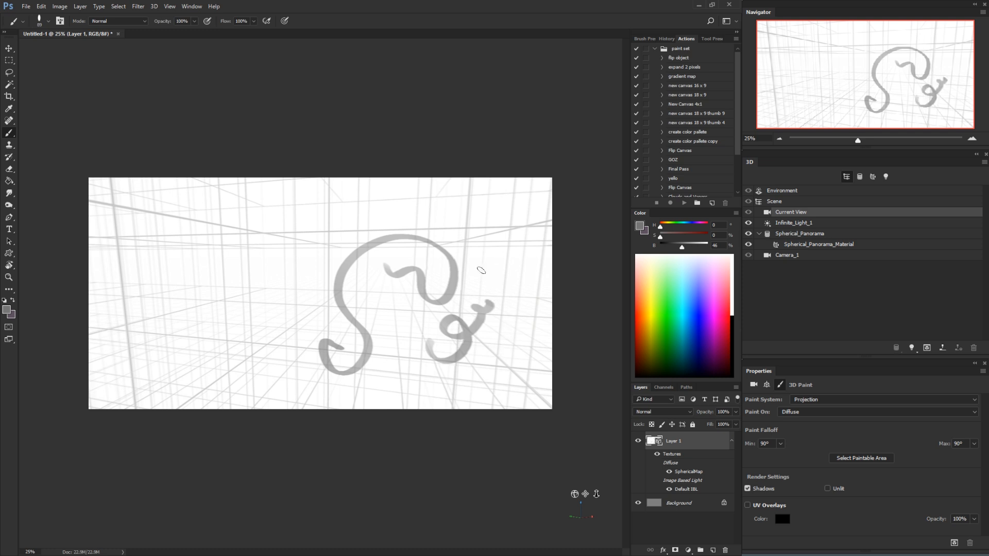
{"action": "mouse_move", "coordinate": [481, 270]}
{"action": "left_mouse_down"}
{"action": "mouse_move", "coordinate": [504, 269]}
{"action": "mouse_move", "coordinate": [498, 315]}
{"action": "mouse_move", "coordinate": [515, 309]}
{"action": "left_mouse_up"}
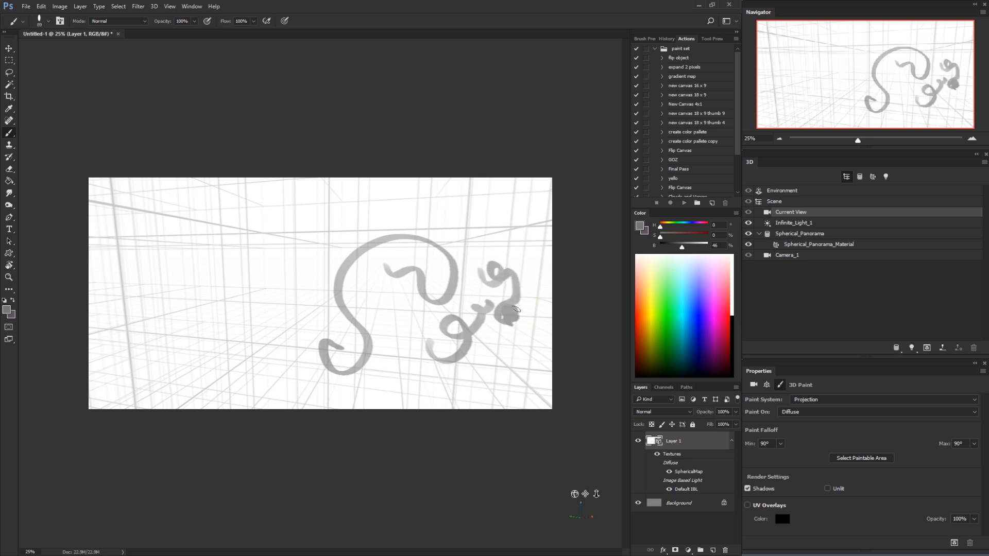
{"action": "key", "text": "ctrl+alt+z"}
{"action": "key", "text": "ctrl+alt+z"}
{"action": "key", "text": "ctrl+alt+z"}
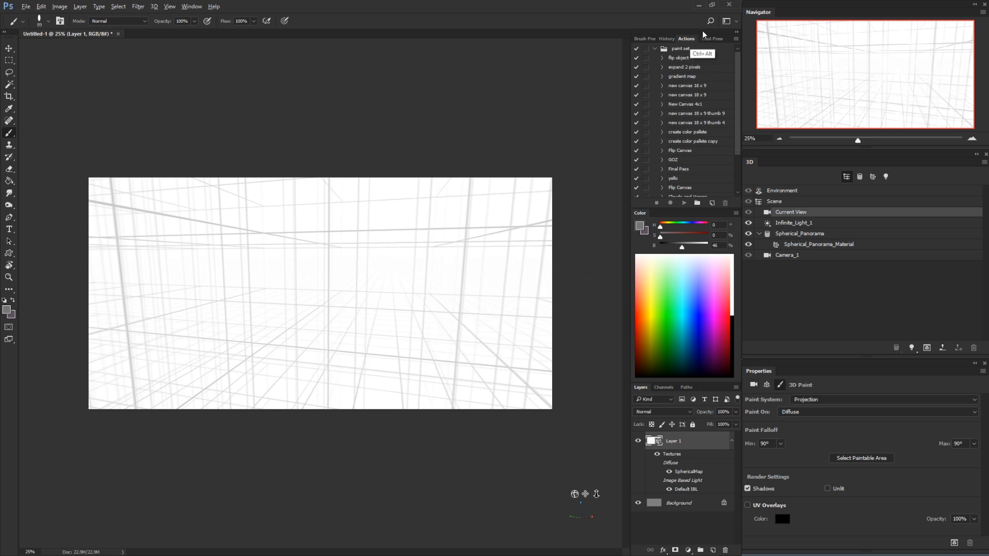
Choose the 19 px hard round brush preset
{"action": "left_click", "coordinate": [652, 39]}
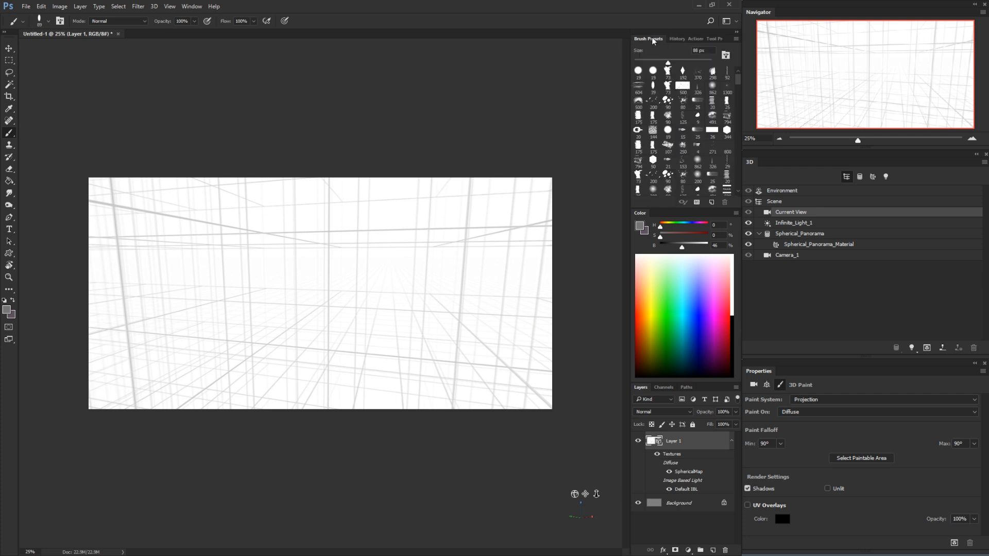
{"action": "left_click", "coordinate": [638, 71]}
Paint a thin wavy test stroke on the panorama grid and turn the 3D camera away from it
{"action": "mouse_move", "coordinate": [439, 294]}
{"action": "left_mouse_down"}
{"action": "mouse_move", "coordinate": [462, 278]}
{"action": "mouse_move", "coordinate": [471, 306]}
{"action": "mouse_move", "coordinate": [503, 311]}
{"action": "left_mouse_up"}
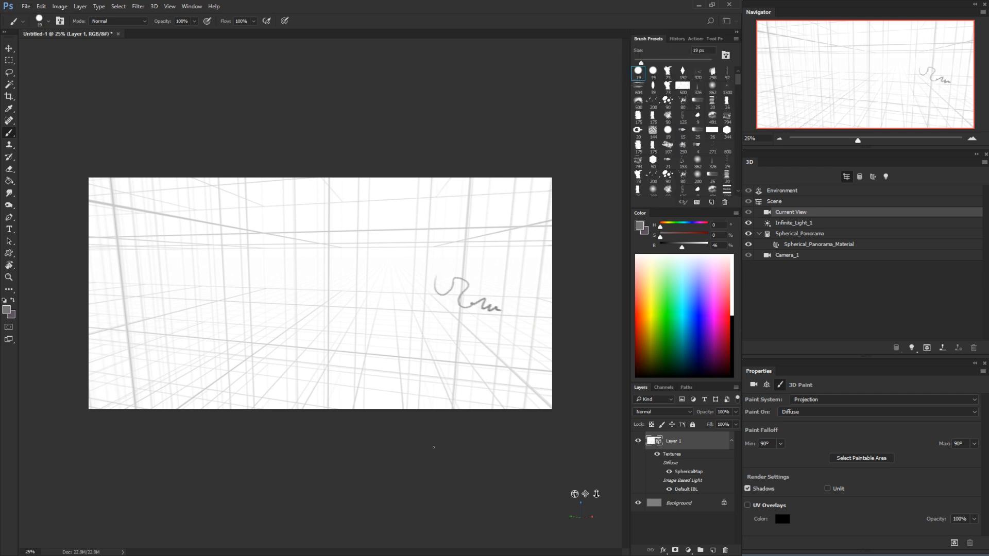
{"action": "key", "text": "v"}
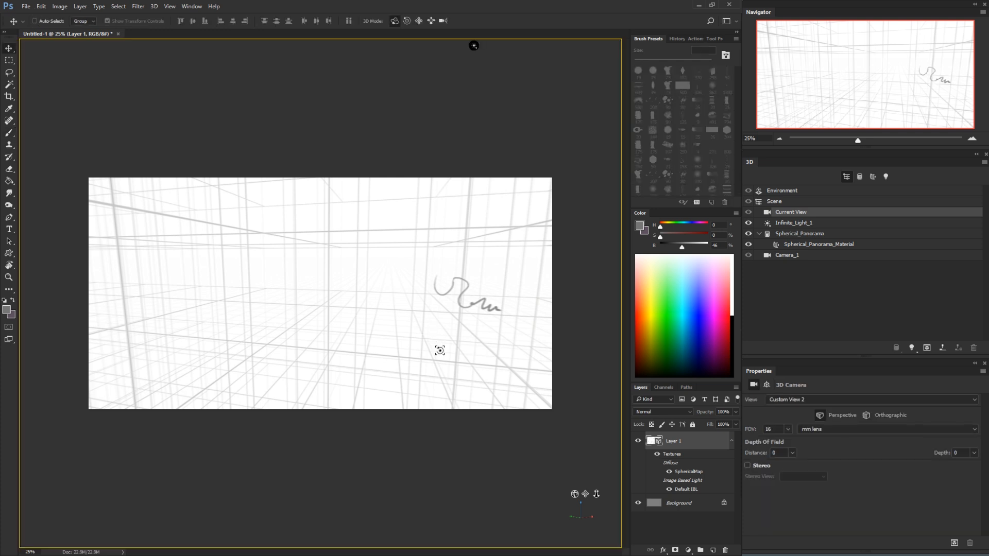
{"action": "mouse_move", "coordinate": [441, 347]}
{"action": "left_mouse_down"}
{"action": "mouse_move", "coordinate": [465, 335]}
{"action": "mouse_move", "coordinate": [444, 347]}
{"action": "mouse_move", "coordinate": [469, 316]}
{"action": "mouse_move", "coordinate": [483, 252]}
{"action": "mouse_move", "coordinate": [470, 322]}
{"action": "mouse_move", "coordinate": [433, 268]}
{"action": "mouse_move", "coordinate": [386, 286]}
{"action": "mouse_move", "coordinate": [334, 330]}
{"action": "mouse_move", "coordinate": [316, 400]}
{"action": "mouse_move", "coordinate": [351, 331]}
{"action": "mouse_move", "coordinate": [256, 345]}
{"action": "mouse_move", "coordinate": [190, 311]}
{"action": "mouse_move", "coordinate": [294, 265]}
{"action": "mouse_move", "coordinate": [214, 225]}
{"action": "mouse_move", "coordinate": [369, 256]}
{"action": "mouse_move", "coordinate": [450, 214]}
{"action": "mouse_move", "coordinate": [459, 221]}
{"action": "left_mouse_up"}
{"action": "key", "text": "shift+v"}
{"action": "key", "text": "shift+v"}
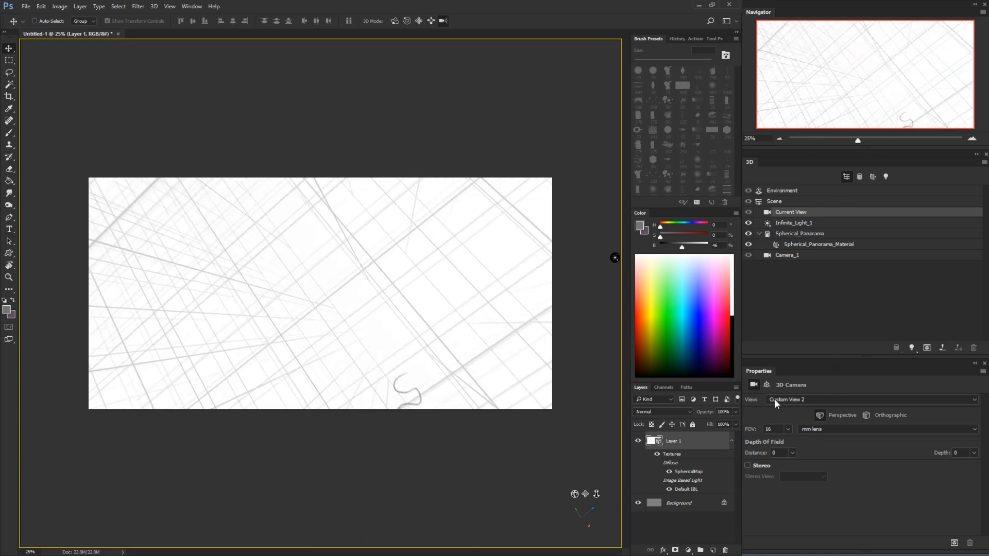
Reset the rotation coordinates of Current View, try moving the camera from there, and undo that camera move
{"action": "left_click", "coordinate": [767, 384]}
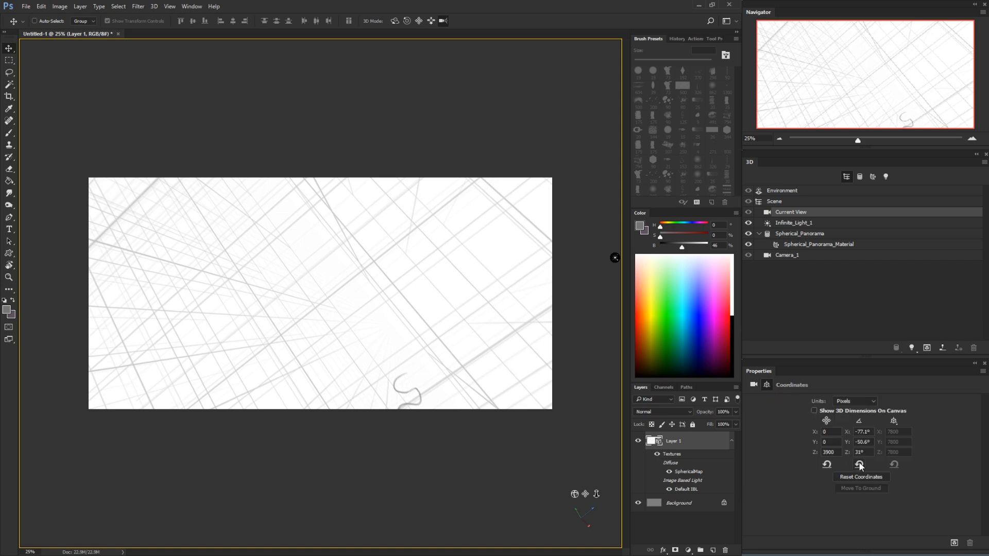
{"action": "left_click", "coordinate": [804, 235]}
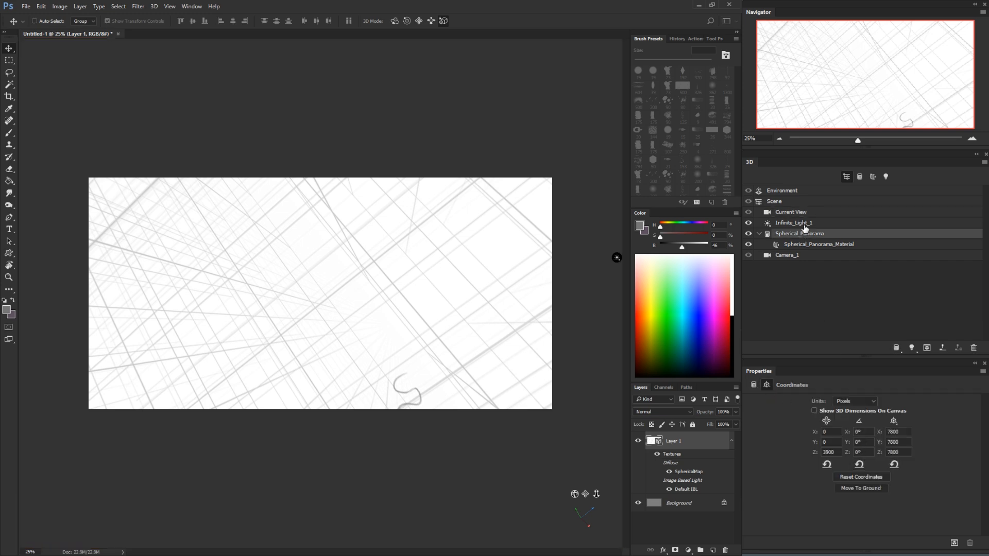
{"action": "left_click", "coordinate": [802, 213]}
{"action": "left_click", "coordinate": [859, 465]}
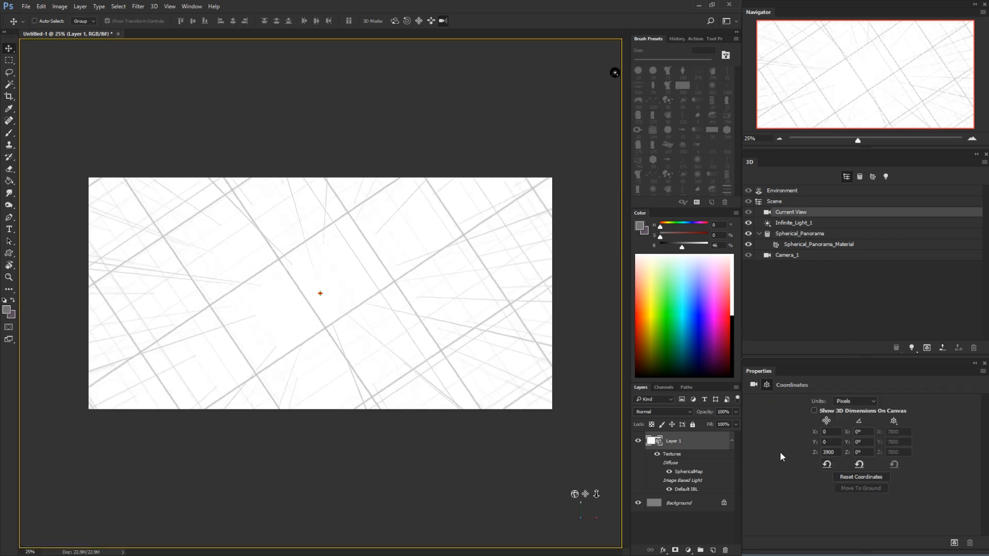
{"action": "left_click_drag", "start_coordinate": [377, 303], "coordinate": [402, 295]}
{"action": "key", "text": "ctrl+z"}
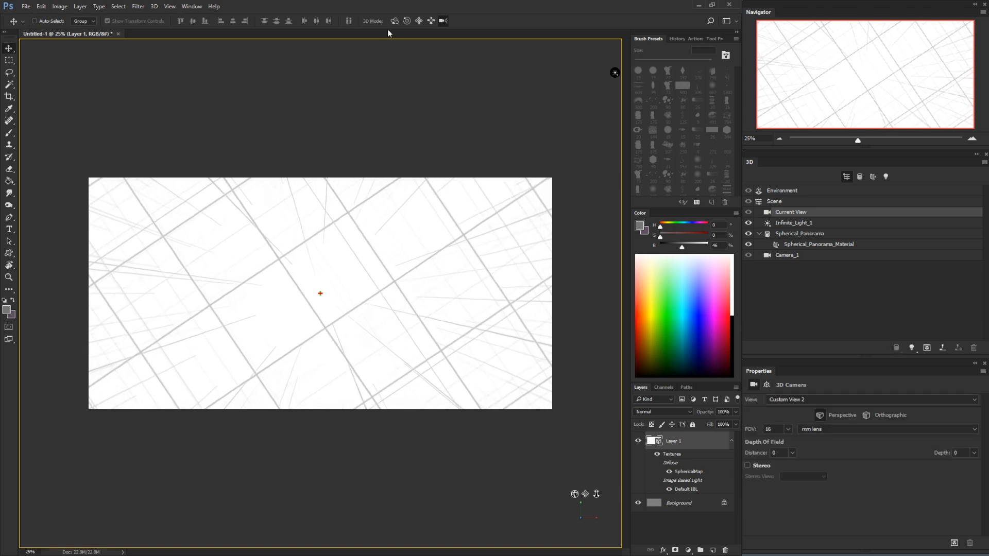
Orbit the 3D camera back to the wavy stroke and rub over it with the Eraser
{"action": "left_click", "coordinate": [394, 22]}
{"action": "mouse_move", "coordinate": [360, 239]}
{"action": "left_mouse_down"}
{"action": "mouse_move", "coordinate": [369, 178]}
{"action": "mouse_move", "coordinate": [459, 186]}
{"action": "left_mouse_up"}
{"action": "mouse_move", "coordinate": [391, 300]}
{"action": "left_mouse_down"}
{"action": "mouse_move", "coordinate": [435, 291]}
{"action": "mouse_move", "coordinate": [482, 303]}
{"action": "mouse_move", "coordinate": [477, 313]}
{"action": "mouse_move", "coordinate": [463, 223]}
{"action": "mouse_move", "coordinate": [465, 316]}
{"action": "left_mouse_up"}
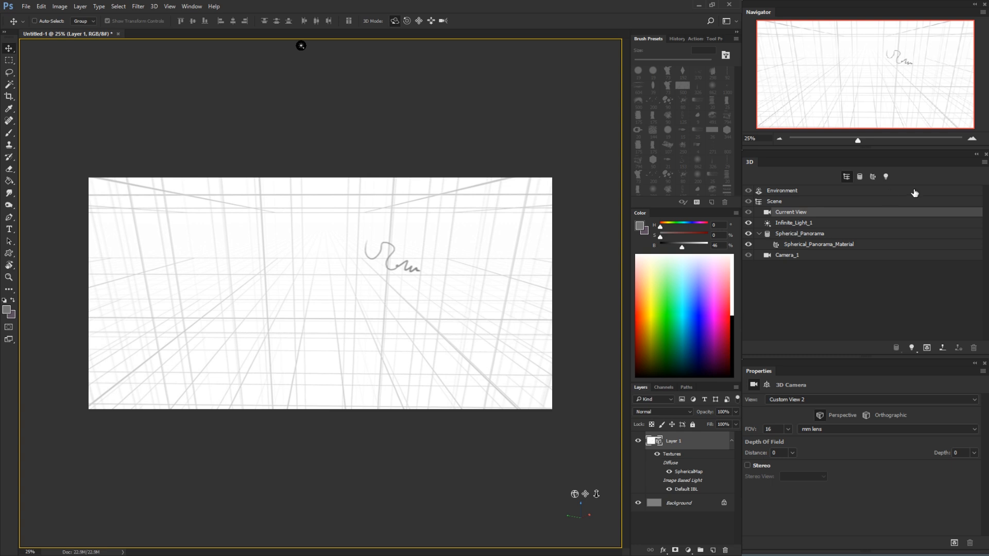
{"action": "mouse_move", "coordinate": [420, 307]}
{"action": "left_mouse_down"}
{"action": "mouse_move", "coordinate": [431, 298]}
{"action": "mouse_move", "coordinate": [387, 311]}
{"action": "left_mouse_up"}
{"action": "key", "text": "e"}
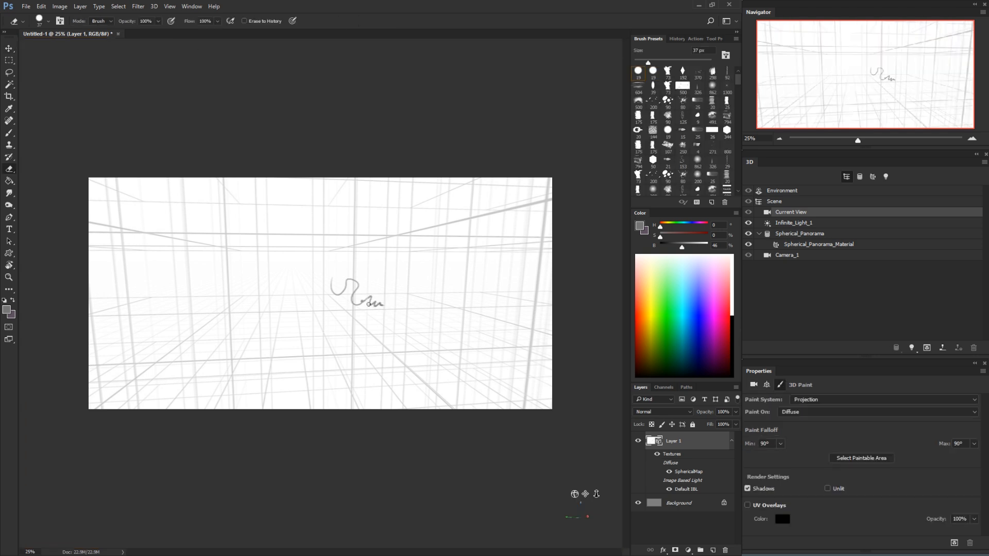
{"action": "left_click_drag", "start_coordinate": [360, 309], "coordinate": [352, 304]}
Undo the erasing, the camera moves and the wavy stroke back to the clean panorama grid
{"action": "key", "text": "ctrl+alt+z"}
{"action": "key", "text": "ctrl+alt+z"}
{"action": "key", "text": "ctrl+alt+z"}
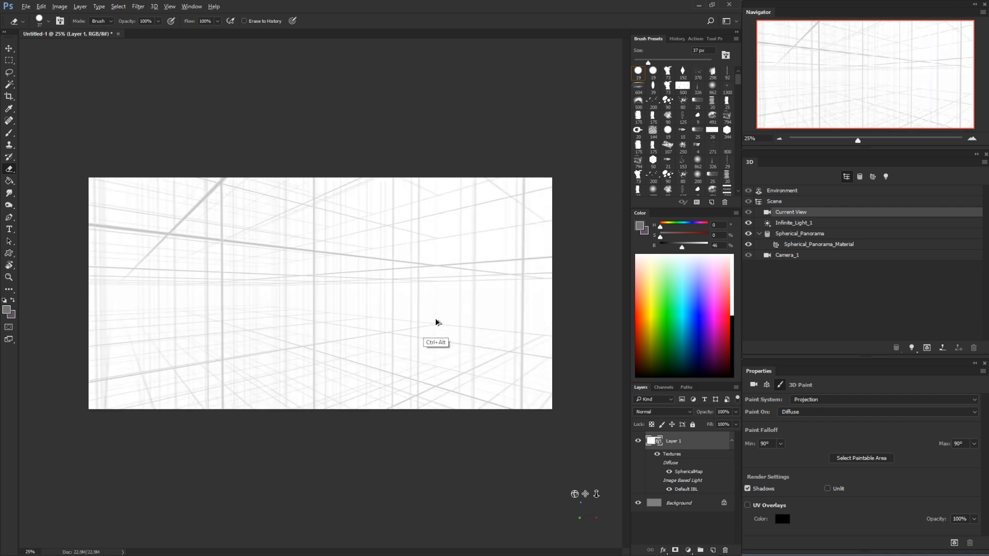
{"action": "key", "text": "ctrl+alt+z"}
{"action": "key", "text": "ctrl+alt+z"}
{"action": "key", "text": "ctrl+alt+z"}
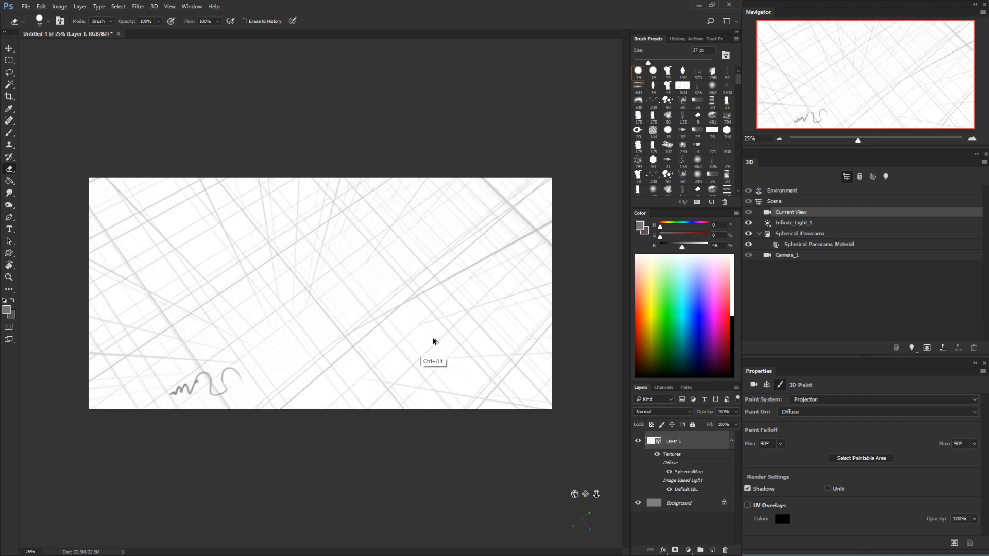
{"action": "key", "text": "ctrl+alt+z"}
{"action": "key", "text": "ctrl+alt+z"}
{"action": "key", "text": "ctrl+alt+z"}
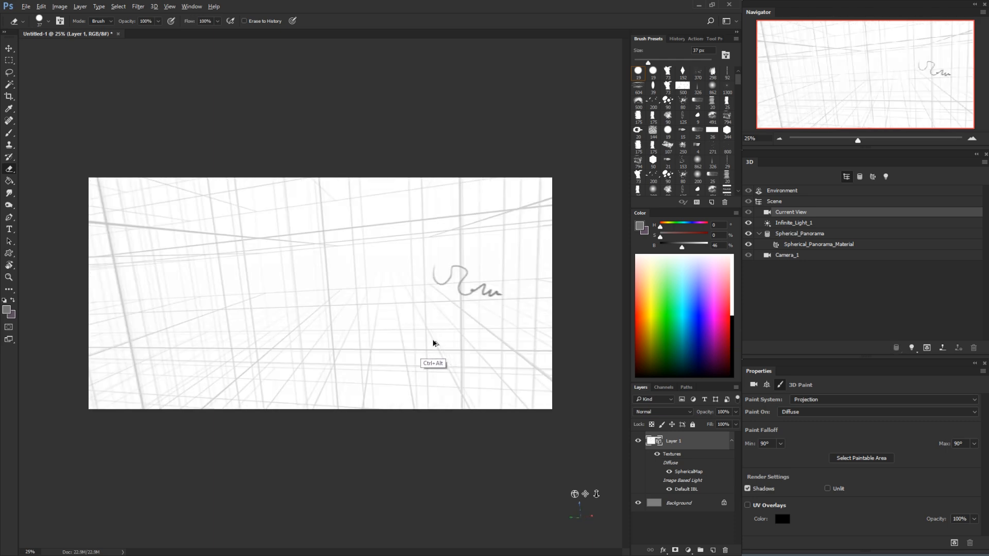
{"action": "key", "text": "ctrl+alt+z"}
{"action": "key", "text": "ctrl+alt+z"}
{"action": "key", "text": "ctrl+alt+z"}
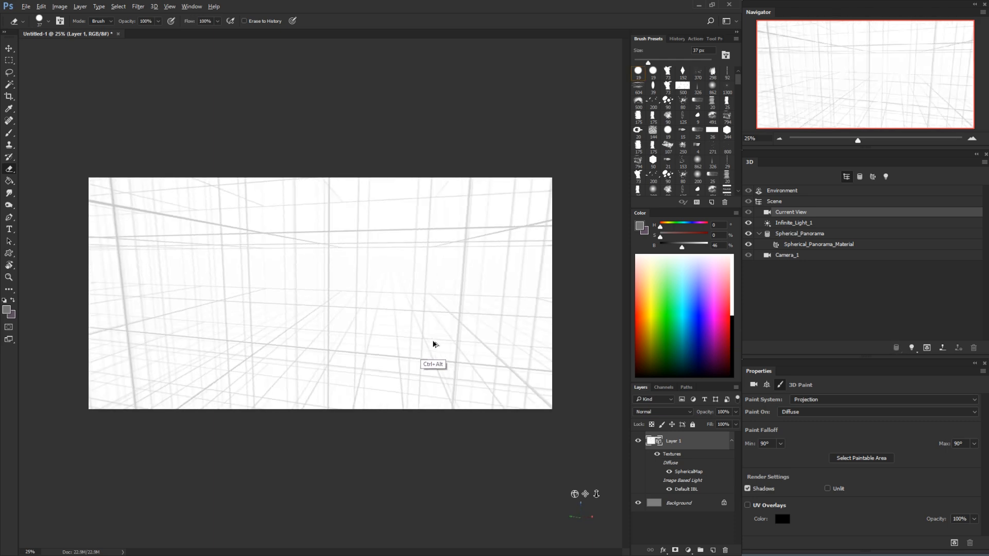
Orbit the 3D camera slightly sideways around the perspective grid
{"action": "key", "text": "v"}
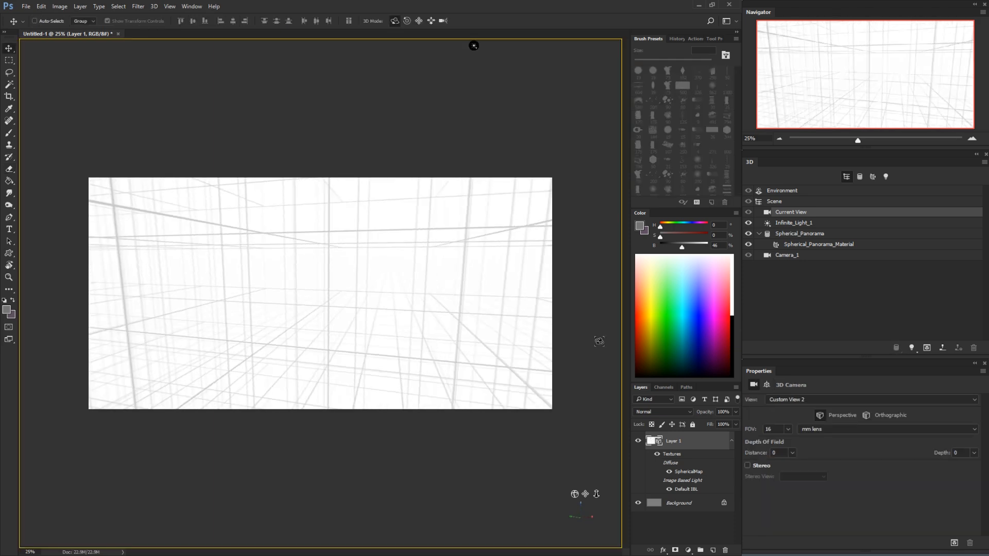
{"action": "mouse_move", "coordinate": [503, 304]}
{"action": "left_mouse_down"}
{"action": "mouse_move", "coordinate": [511, 269]}
{"action": "mouse_move", "coordinate": [449, 272]}
{"action": "mouse_move", "coordinate": [415, 324]}
{"action": "mouse_move", "coordinate": [461, 335]}
{"action": "mouse_move", "coordinate": [508, 305]}
{"action": "left_mouse_up"}
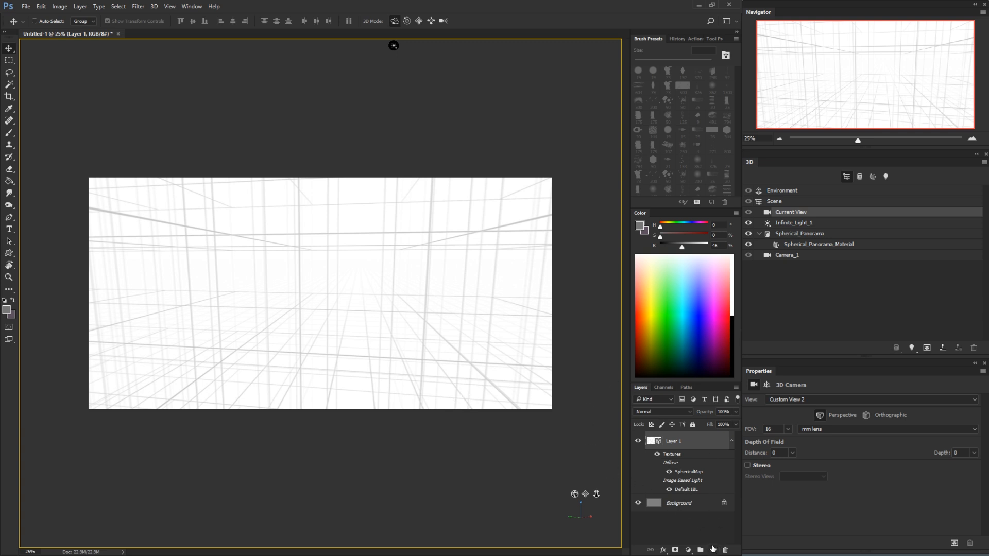
Add a layer above the 3D layer, paint a test squiggle on it, move the squiggle sideways, and delete the layer
{"action": "left_click", "coordinate": [713, 549]}
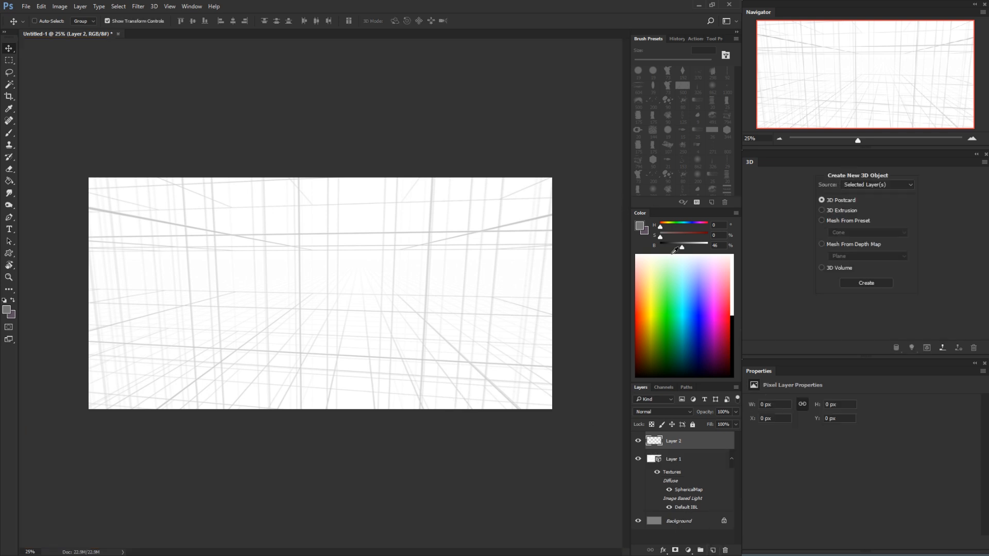
{"action": "mouse_move", "coordinate": [483, 368]}
{"action": "left_mouse_down"}
{"action": "mouse_move", "coordinate": [481, 356]}
{"action": "mouse_move", "coordinate": [492, 355]}
{"action": "left_mouse_up"}
{"action": "key", "text": "b"}
{"action": "mouse_move", "coordinate": [383, 297]}
{"action": "left_mouse_down"}
{"action": "mouse_move", "coordinate": [412, 336]}
{"action": "mouse_move", "coordinate": [433, 318]}
{"action": "left_mouse_up"}
{"action": "key", "text": "v"}
{"action": "mouse_move", "coordinate": [404, 369]}
{"action": "left_mouse_down"}
{"action": "mouse_move", "coordinate": [473, 331]}
{"action": "mouse_move", "coordinate": [329, 333]}
{"action": "mouse_move", "coordinate": [484, 366]}
{"action": "mouse_move", "coordinate": [480, 357]}
{"action": "left_mouse_up"}
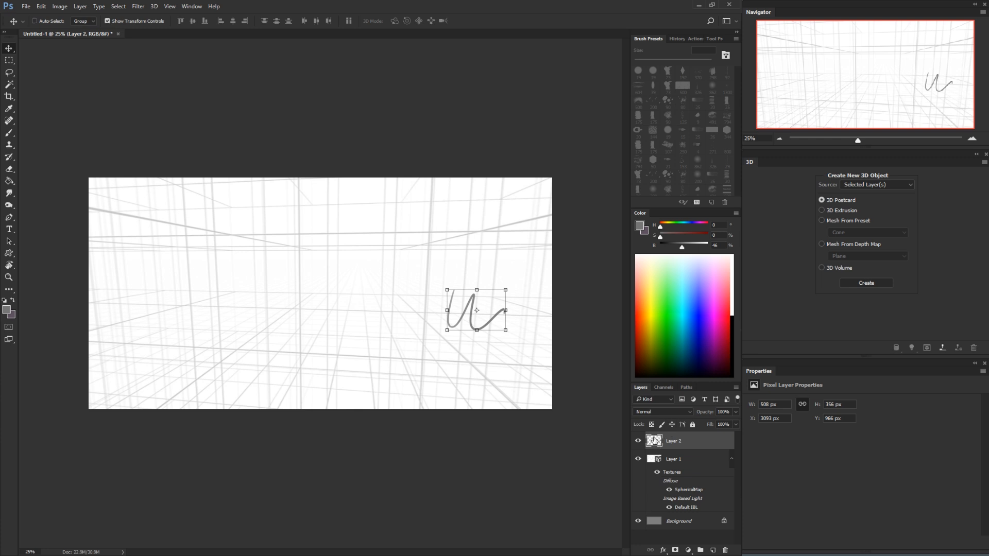
{"action": "left_click_drag", "start_coordinate": [656, 443], "coordinate": [725, 549]}
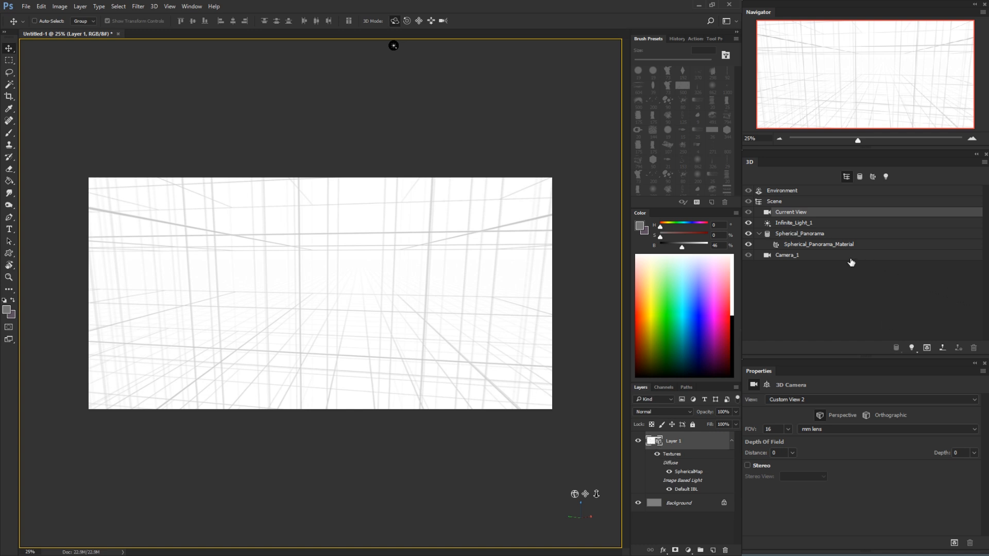
Open the diffuse texture of Spherical_Panorama_Material for editing in its own document
{"action": "left_click", "coordinate": [796, 235]}
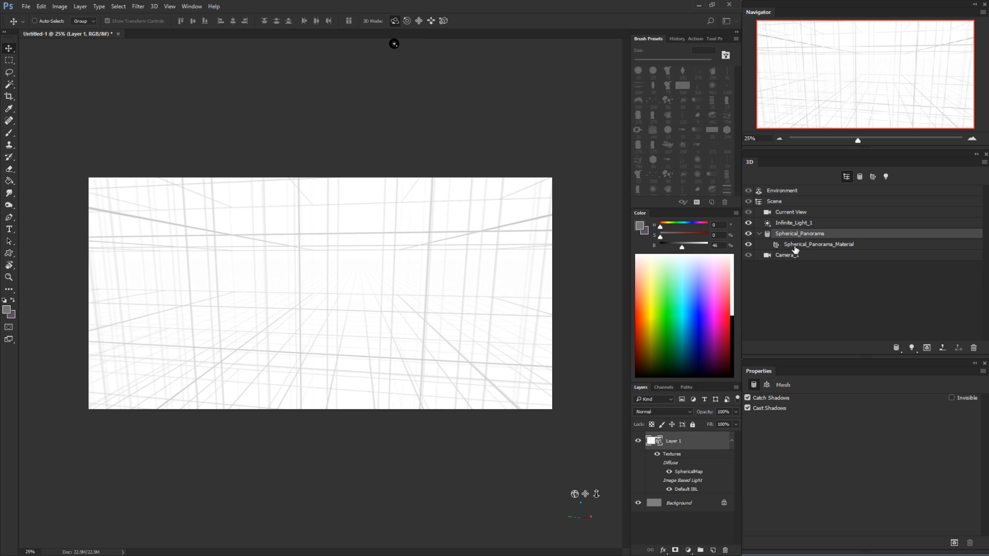
{"action": "left_click", "coordinate": [795, 246]}
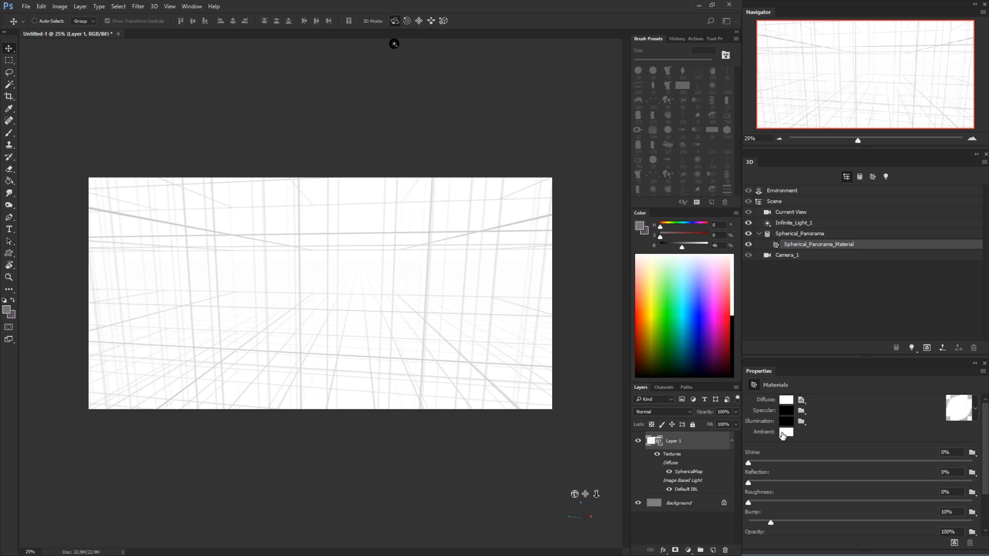
{"action": "left_click", "coordinate": [802, 400]}
{"action": "left_click", "coordinate": [805, 397]}
{"action": "left_click", "coordinate": [802, 401]}
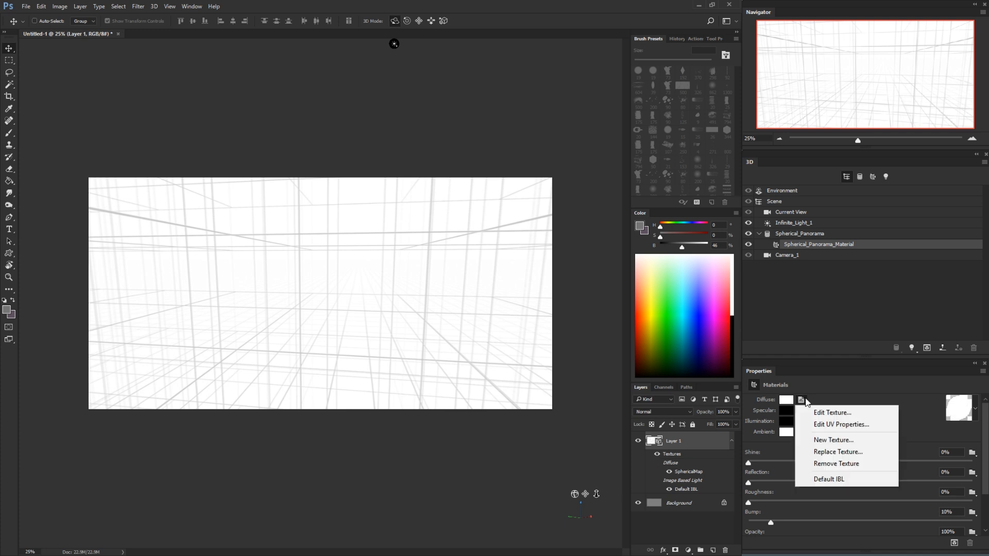
{"action": "left_click", "coordinate": [827, 413]}
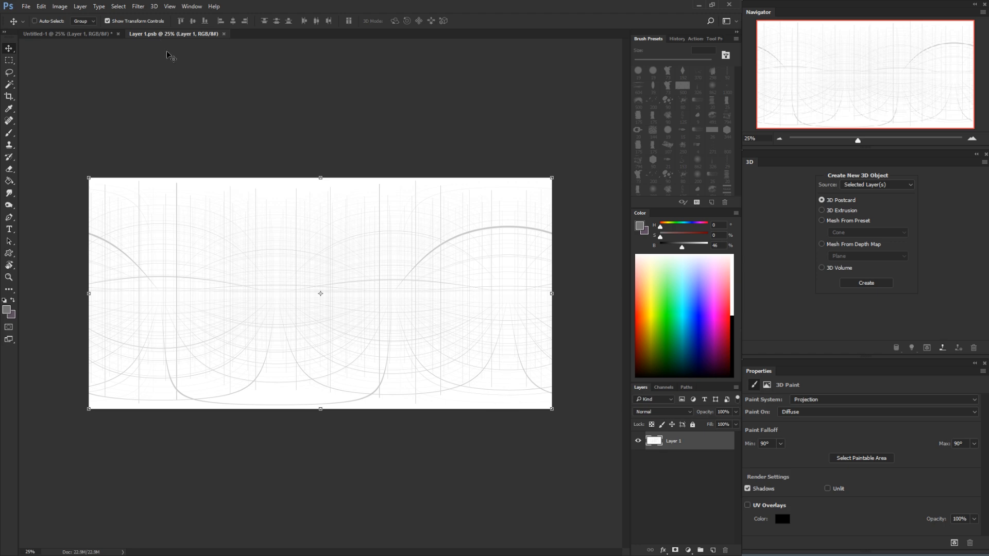
Return to the untitled panorama document and save it as pano.psd with Maximize Compatibility on
{"action": "left_click", "coordinate": [73, 37]}
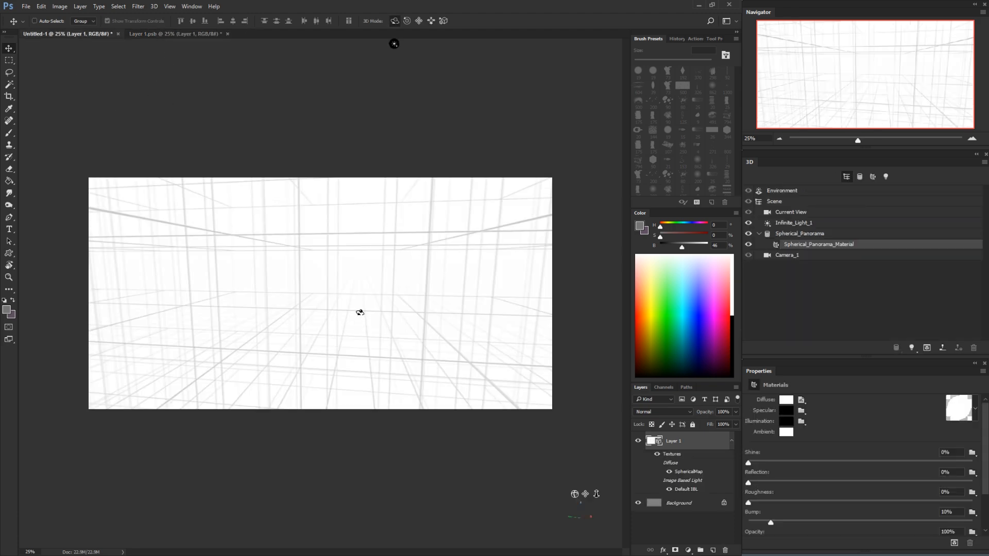
{"action": "key", "text": "ctrl+s"}
{"action": "left_click_drag", "start_coordinate": [256, 9], "coordinate": [256, 0]}
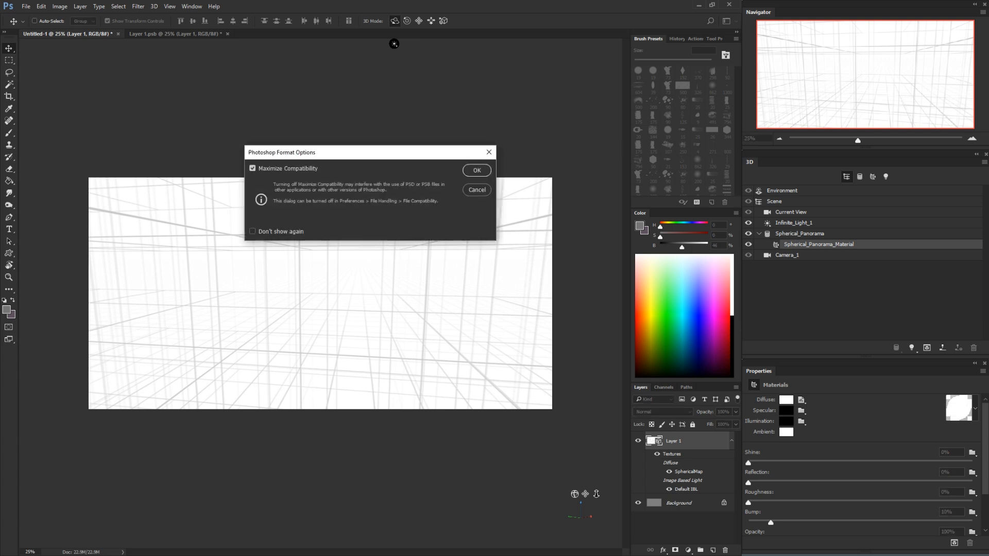
{"action": "left_click", "coordinate": [477, 172]}
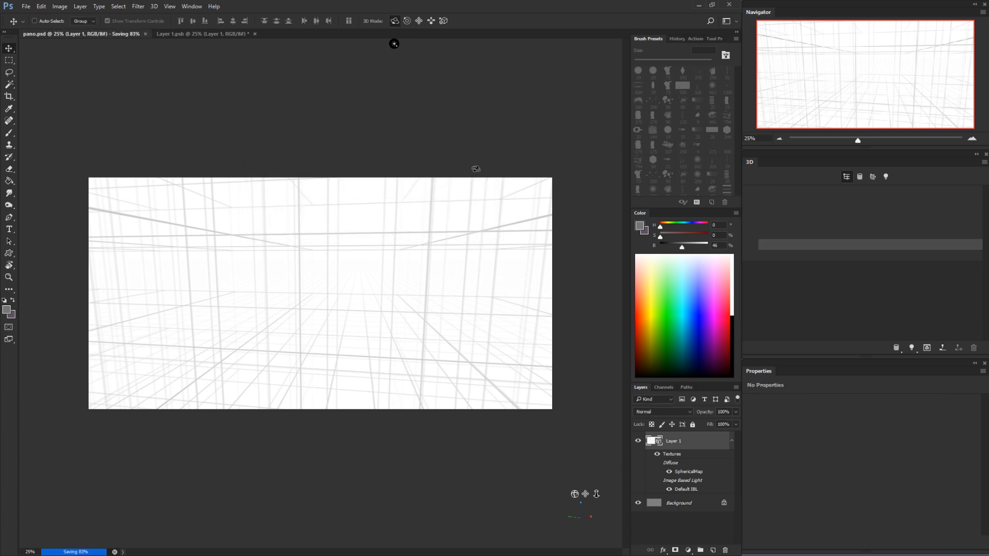
Compare the flat texture with the 3D panorama document and add a new layer in Layer 1.psb
{"action": "left_click", "coordinate": [202, 34]}
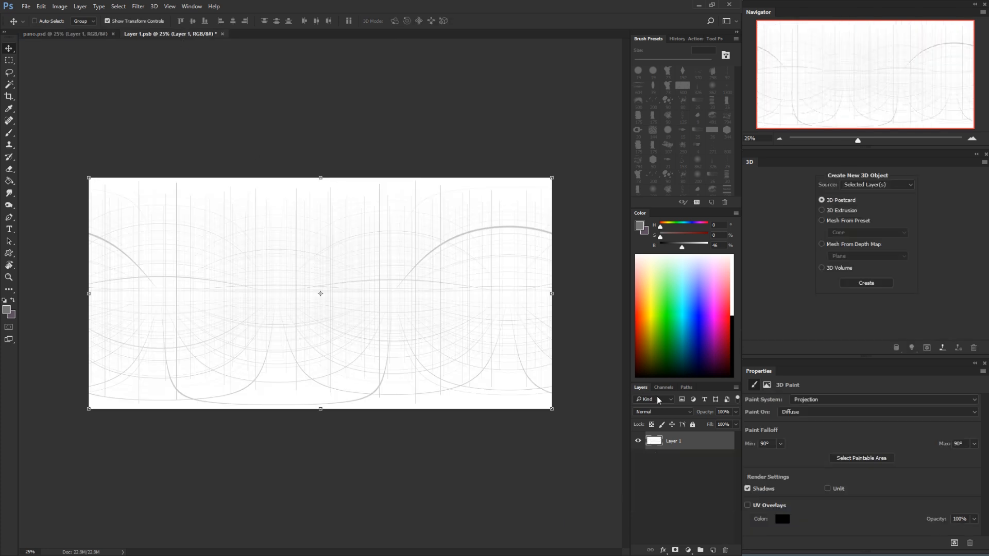
{"action": "left_click", "coordinate": [91, 34]}
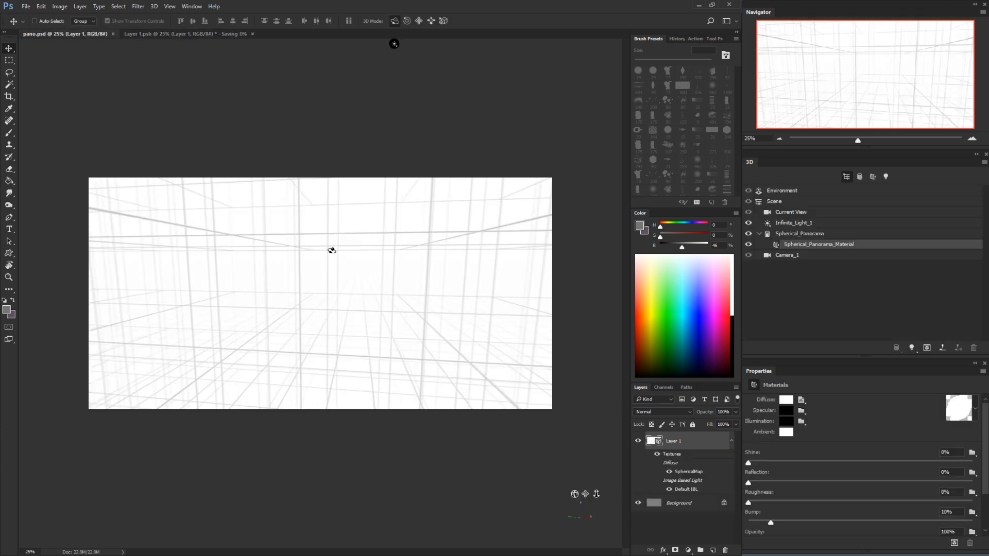
{"action": "left_click", "coordinate": [188, 34]}
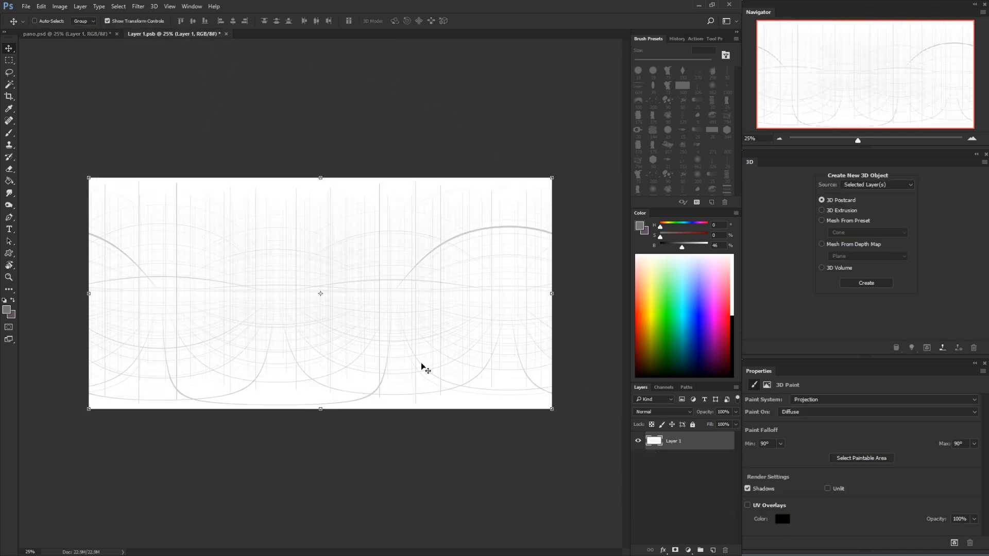
{"action": "left_click", "coordinate": [713, 550]}
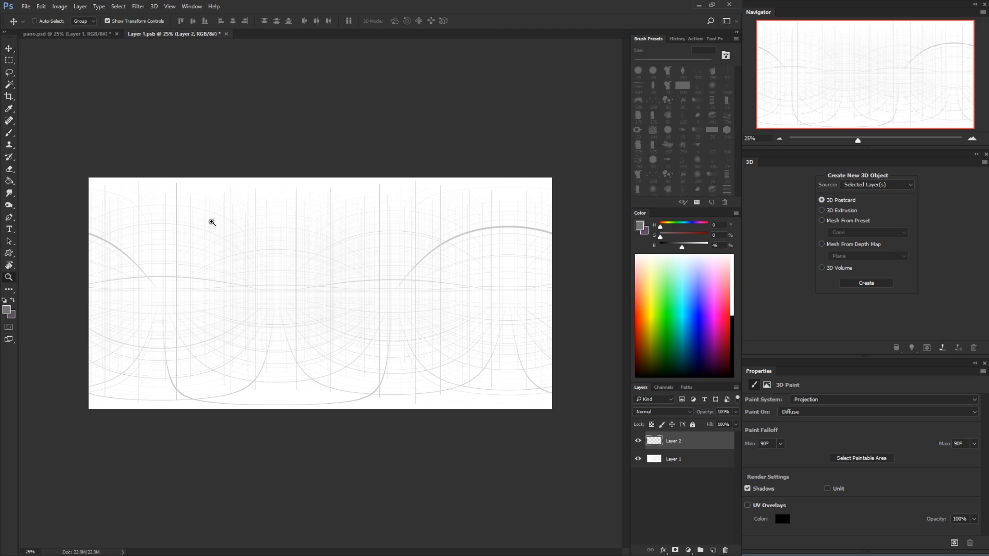
Paint a small grey circle around the vanishing point on the horizon, on the new texture layer
{"action": "key", "text": "b"}
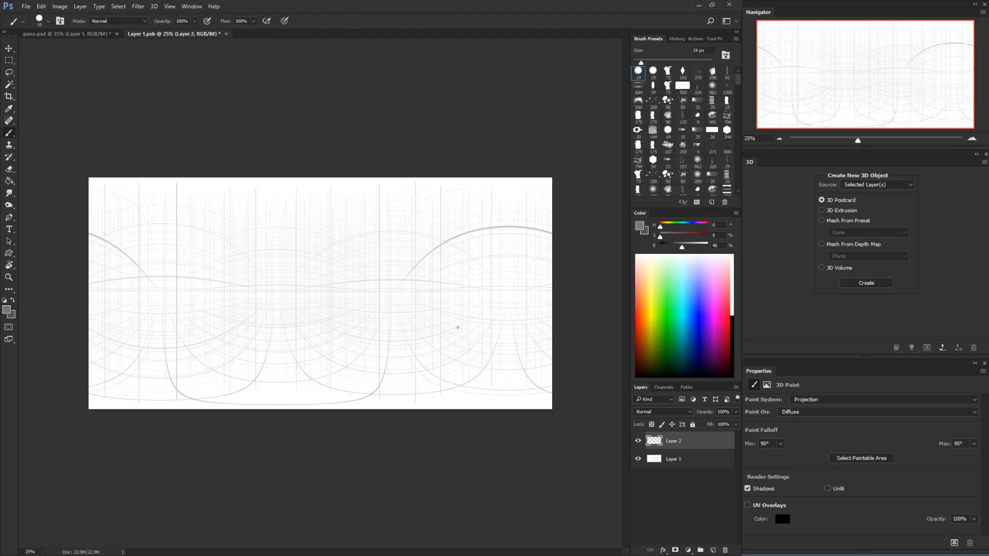
{"action": "key", "text": "ctrl+space"}
{"action": "mouse_move", "coordinate": [372, 282]}
{"action": "left_mouse_down"}
{"action": "mouse_move", "coordinate": [423, 282]}
{"action": "mouse_move", "coordinate": [426, 321]}
{"action": "mouse_move", "coordinate": [438, 281]}
{"action": "left_mouse_up"}
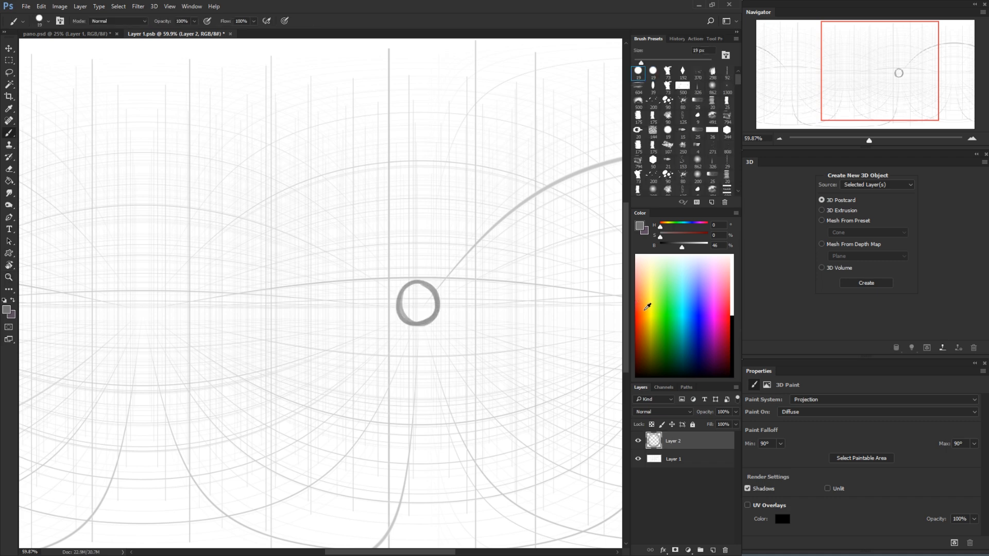
Return to pano.psd and rotate the panorama camera to face the circle painted around the vanishing point
{"action": "left_click", "coordinate": [98, 34]}
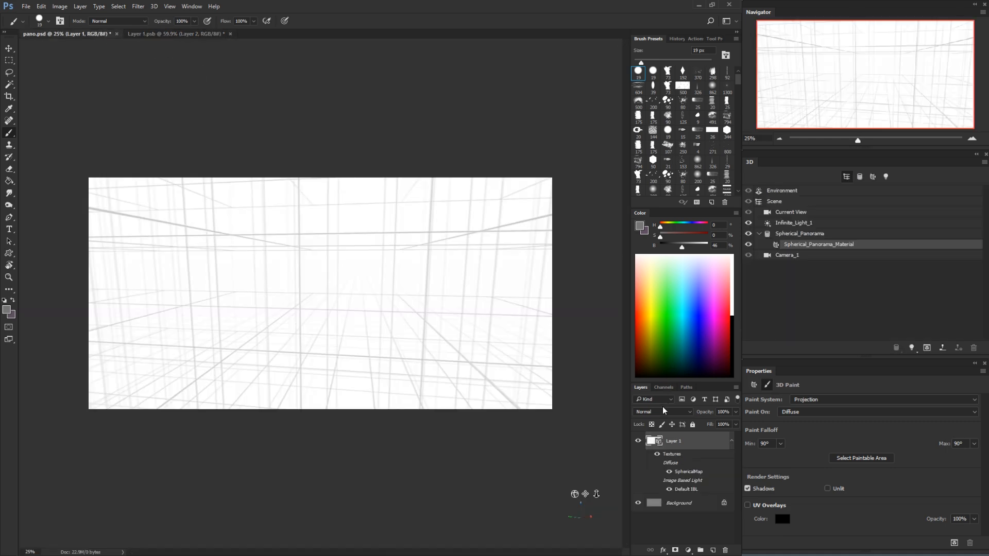
{"action": "key", "text": "v"}
{"action": "left_click", "coordinate": [538, 141]}
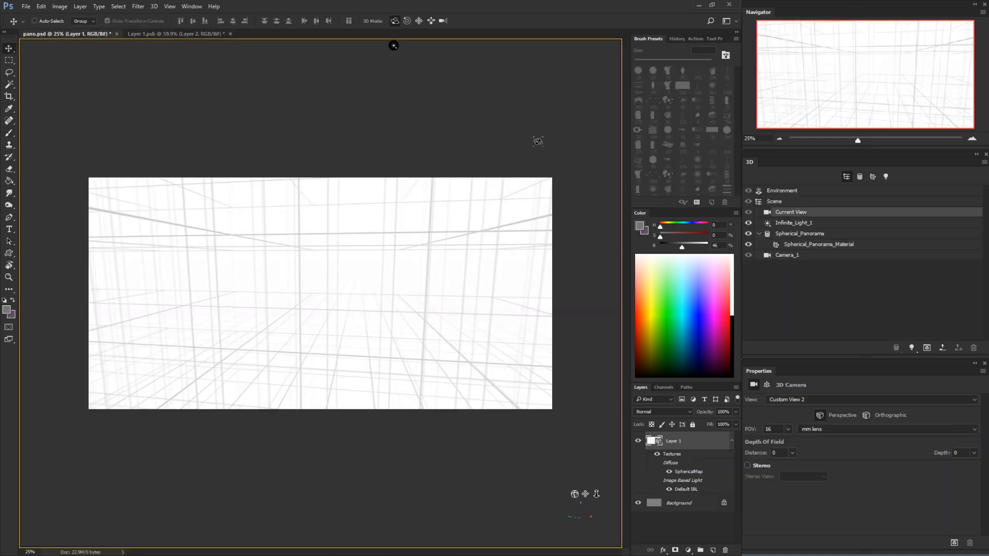
{"action": "left_click", "coordinate": [488, 246]}
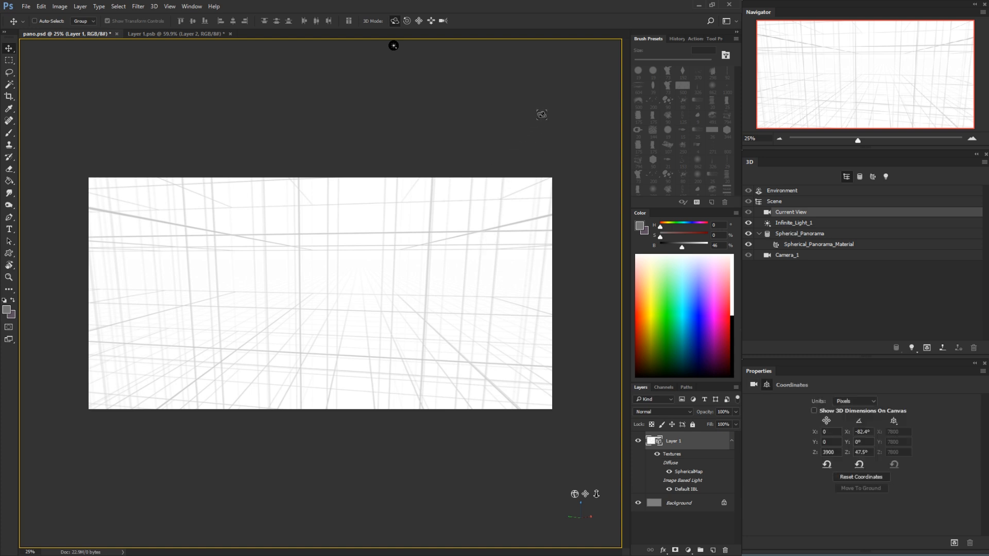
{"action": "left_click_drag", "start_coordinate": [542, 114], "coordinate": [569, 305]}
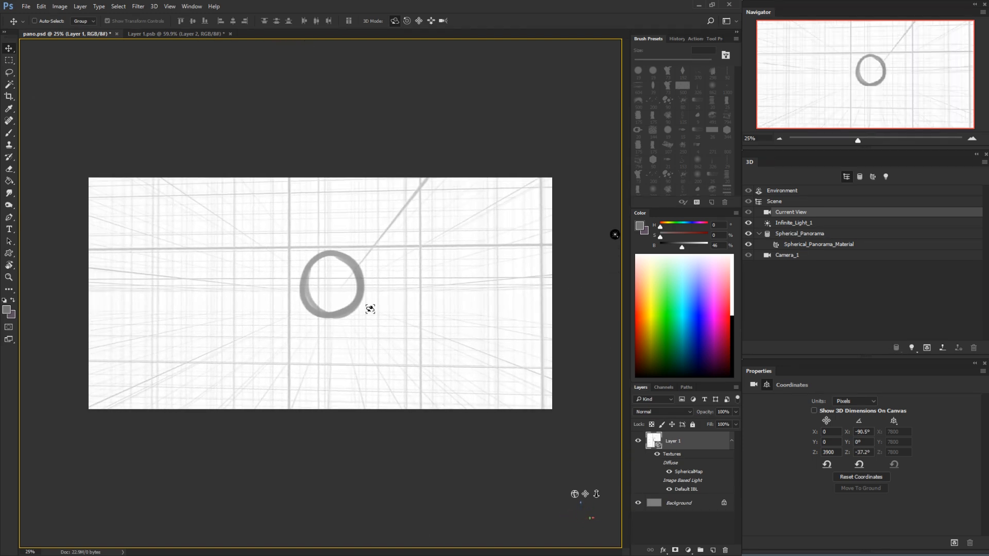
Erase most of the grey circle directly on the 3D panorama and brush a looping grey scribble beside it
{"action": "key", "text": "e"}
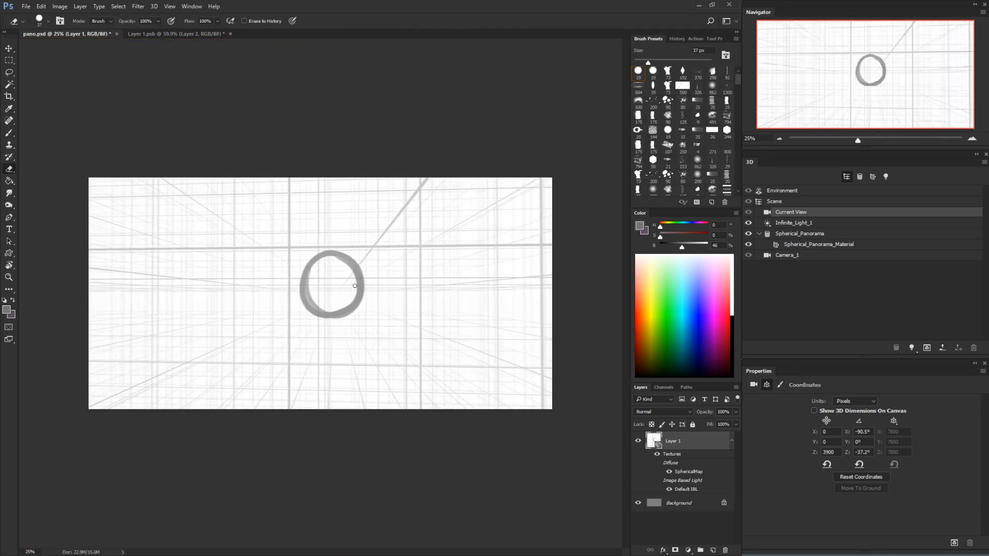
{"action": "mouse_move", "coordinate": [355, 286]}
{"action": "left_mouse_down"}
{"action": "mouse_move", "coordinate": [364, 305]}
{"action": "mouse_move", "coordinate": [336, 243]}
{"action": "mouse_move", "coordinate": [326, 267]}
{"action": "mouse_move", "coordinate": [311, 252]}
{"action": "mouse_move", "coordinate": [306, 261]}
{"action": "mouse_move", "coordinate": [302, 314]}
{"action": "left_mouse_up"}
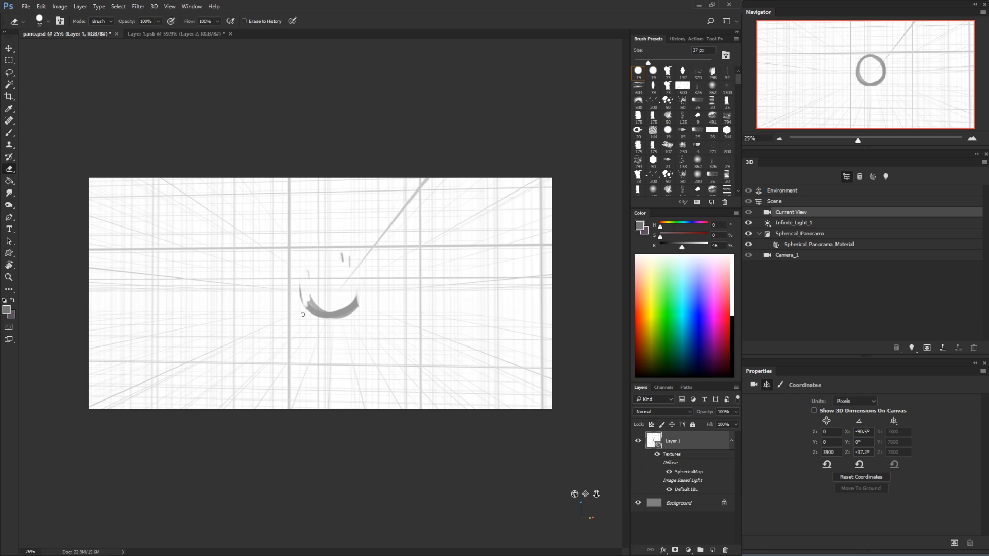
{"action": "key", "text": "b"}
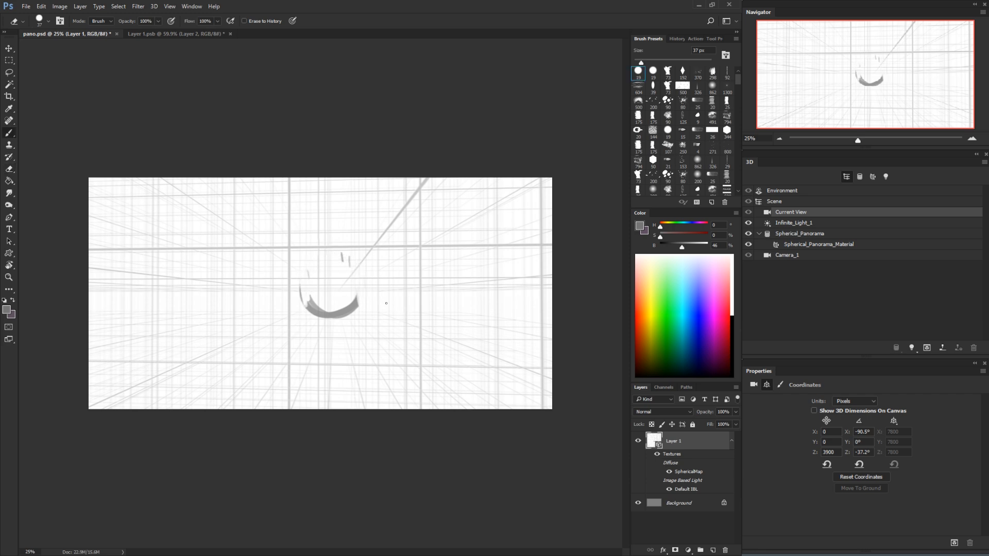
{"action": "mouse_move", "coordinate": [366, 264]}
{"action": "left_mouse_down"}
{"action": "mouse_move", "coordinate": [383, 306]}
{"action": "mouse_move", "coordinate": [386, 267]}
{"action": "mouse_move", "coordinate": [440, 277]}
{"action": "mouse_move", "coordinate": [481, 272]}
{"action": "left_mouse_up"}
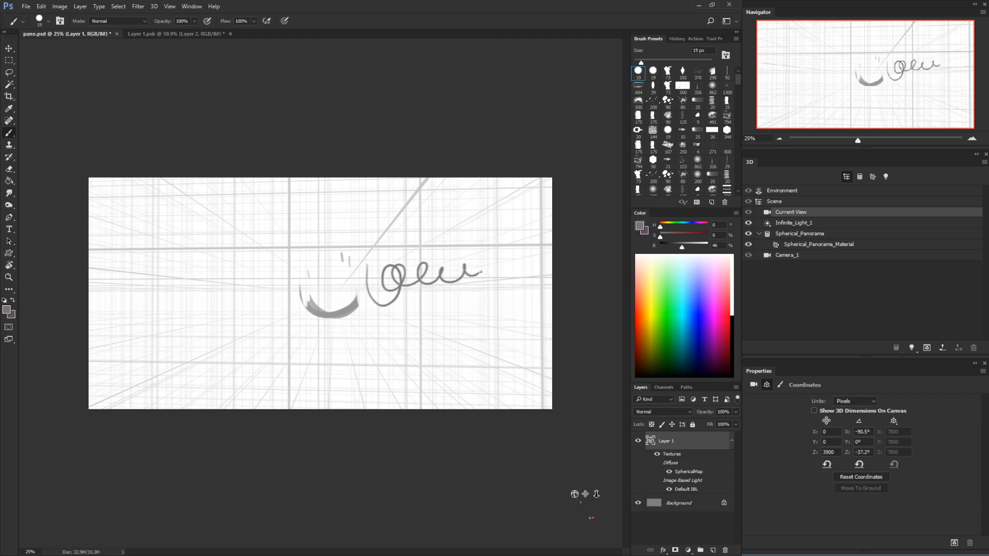
In Layer 1.psb, lasso the leftover circle and scribble on the texture's paint layer and cut them out
{"action": "left_click", "coordinate": [174, 35]}
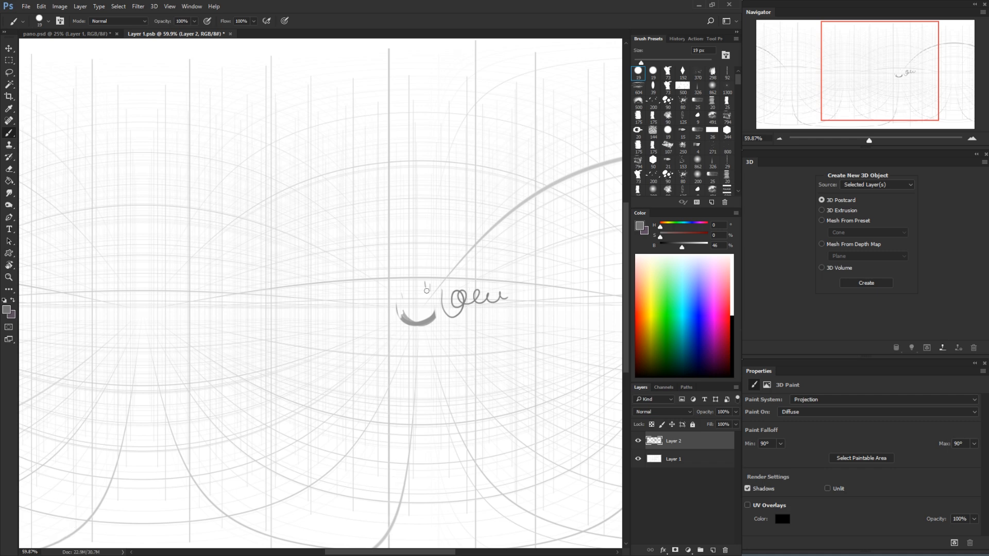
{"action": "mouse_move", "coordinate": [479, 315]}
{"action": "left_mouse_down"}
{"action": "mouse_move", "coordinate": [475, 253]}
{"action": "mouse_move", "coordinate": [529, 274]}
{"action": "left_mouse_up"}
{"action": "key", "text": "l"}
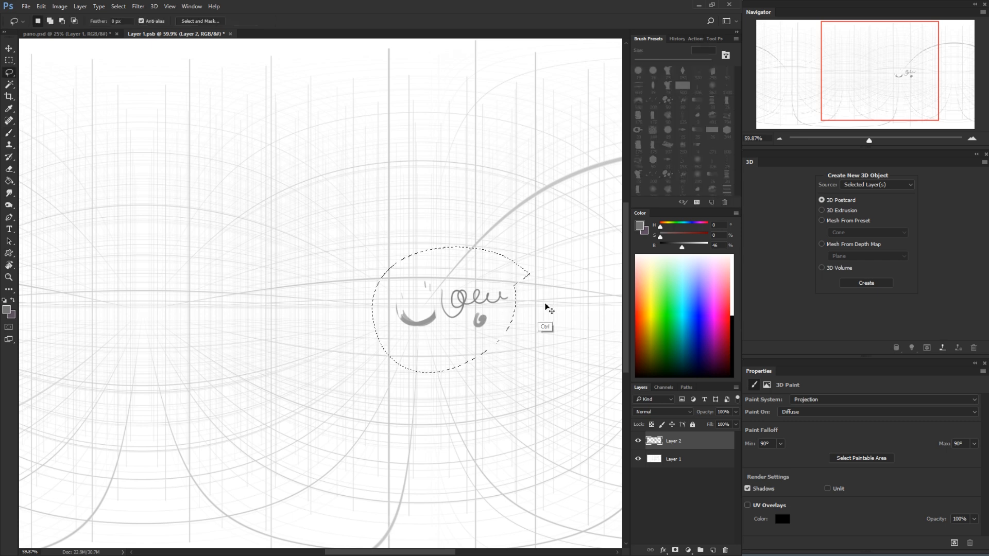
{"action": "key", "text": "ctrl+x"}
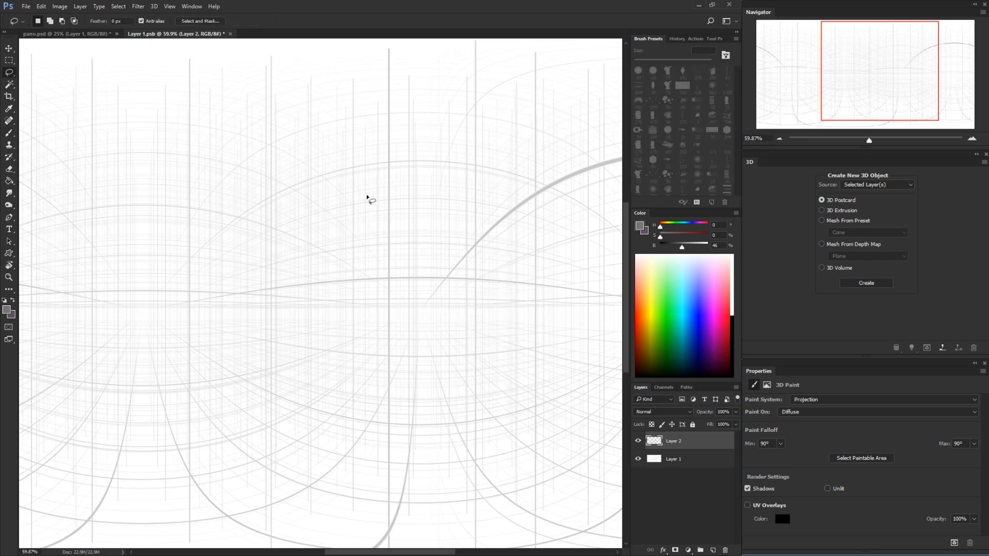
Return to pano.psd and add a new layer above the 3D panorama layer
{"action": "left_click", "coordinate": [95, 37]}
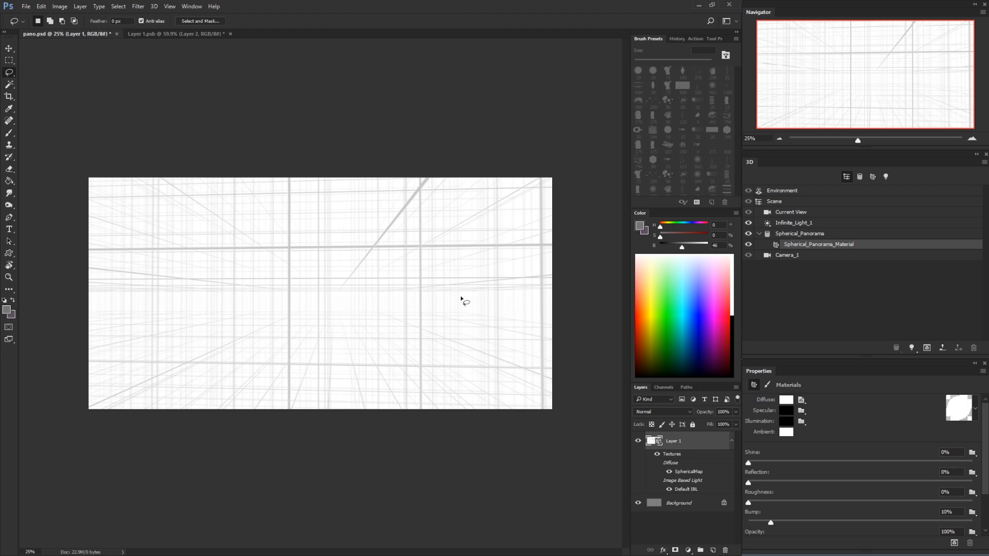
{"action": "key", "text": "b"}
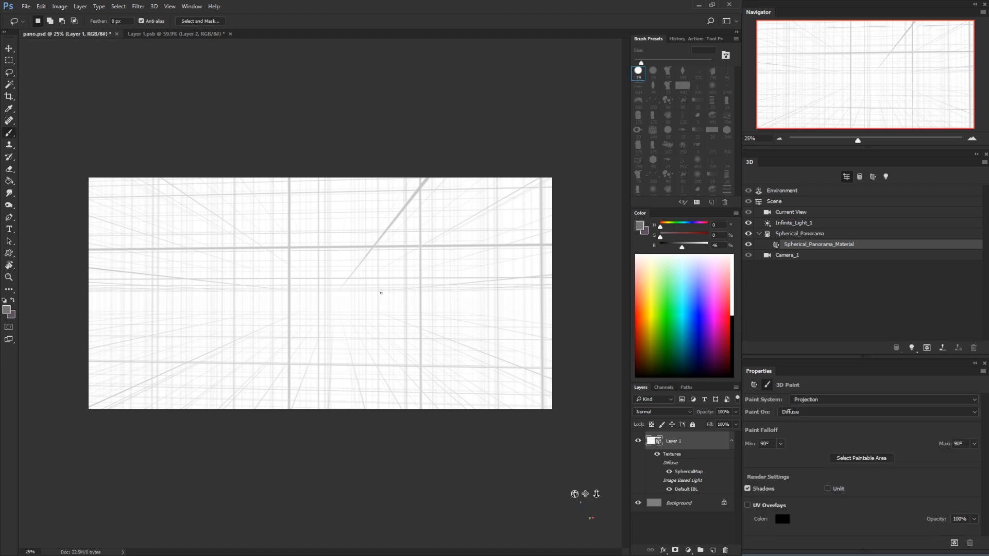
{"action": "mouse_move", "coordinate": [381, 294]}
{"action": "left_mouse_down"}
{"action": "mouse_move", "coordinate": [402, 319]}
{"action": "mouse_move", "coordinate": [431, 288]}
{"action": "mouse_move", "coordinate": [462, 321]}
{"action": "mouse_move", "coordinate": [481, 327]}
{"action": "left_mouse_up"}
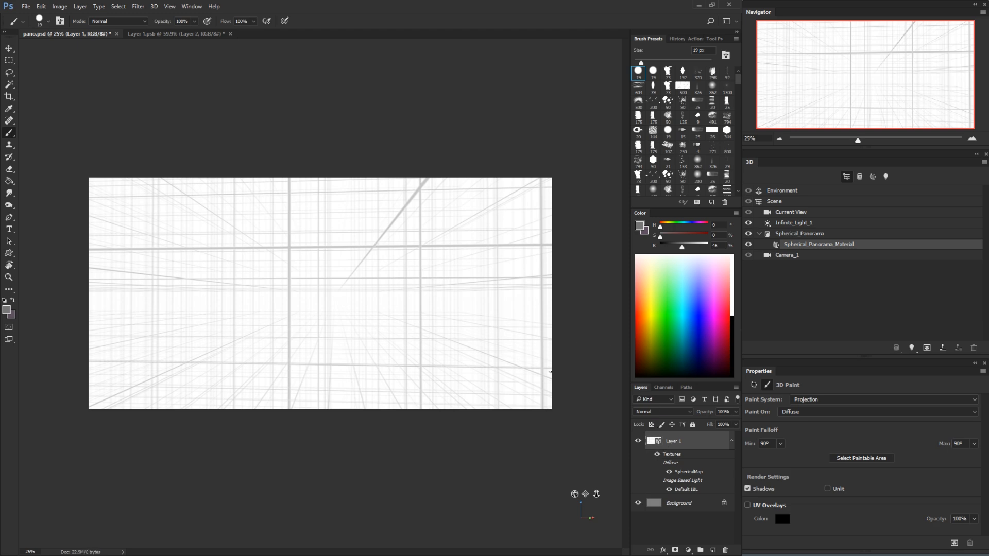
{"action": "left_click", "coordinate": [712, 551]}
On the new layer, draw the top and two vertical sides of a red rectangle about 911 px wide along the grid lines
{"action": "left_click_drag", "start_coordinate": [421, 275], "coordinate": [421, 363]}
{"action": "key", "text": "ctrl+z"}
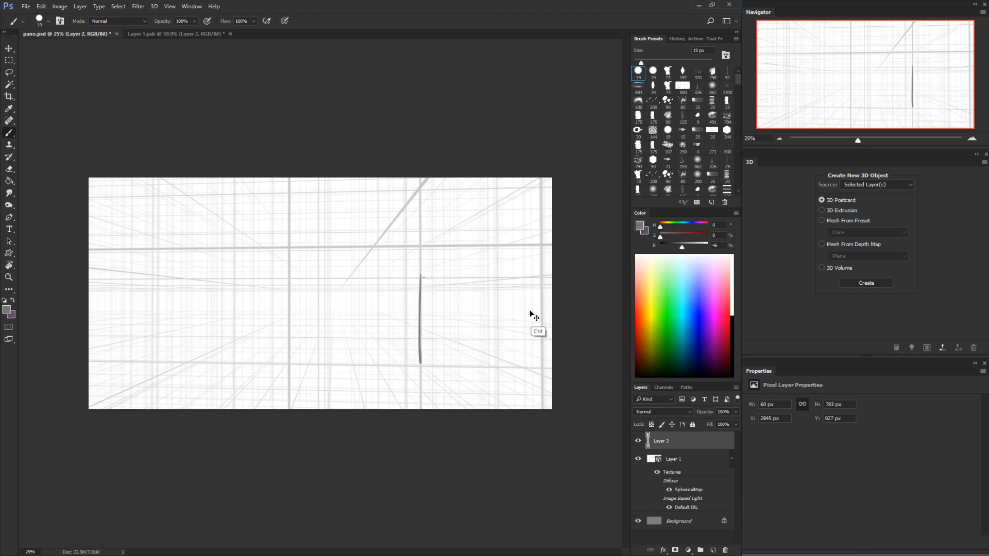
{"action": "left_click", "coordinate": [728, 322]}
{"action": "key", "text": "e"}
{"action": "left_click_drag", "start_coordinate": [421, 275], "coordinate": [421, 365]}
{"action": "key", "text": "b"}
{"action": "left_click_drag", "start_coordinate": [420, 277], "coordinate": [419, 363]}
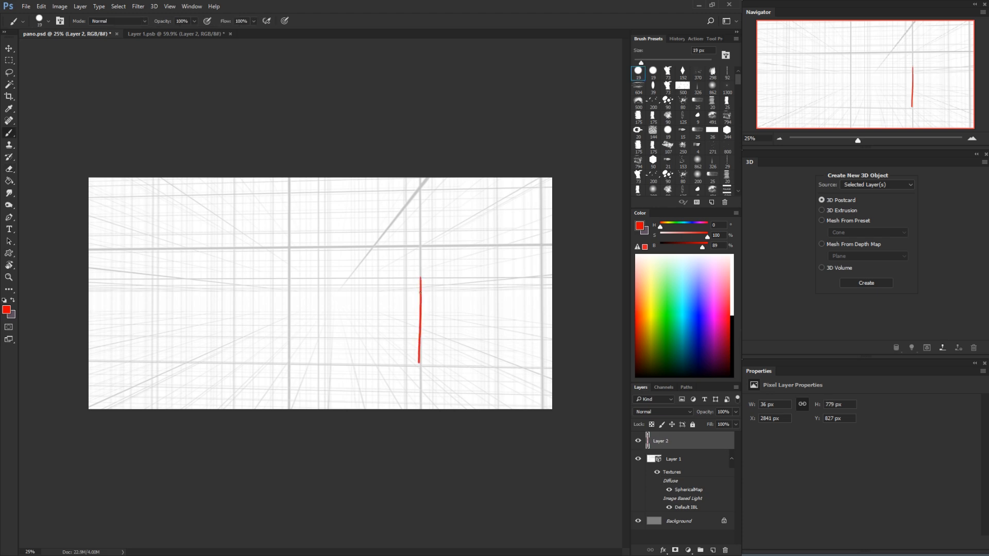
{"action": "mouse_move", "coordinate": [407, 279]}
{"action": "left_mouse_down"}
{"action": "mouse_move", "coordinate": [336, 279]}
{"action": "mouse_move", "coordinate": [319, 295]}
{"action": "mouse_move", "coordinate": [318, 364]}
{"action": "left_mouse_up"}
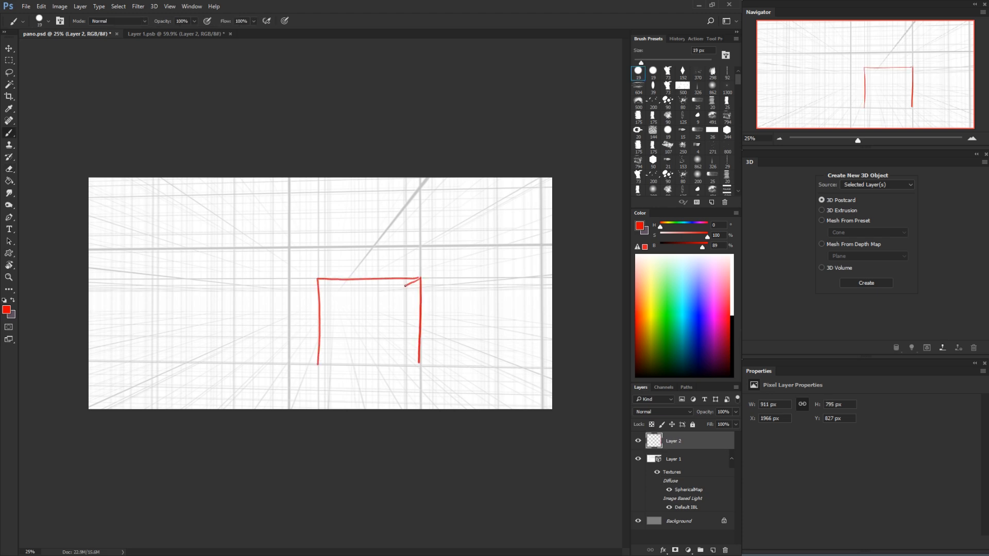
Draw a smaller red rectangle inside the first, join their corners, and close the outer rectangle's lower edge
{"action": "left_click_drag", "start_coordinate": [406, 286], "coordinate": [402, 351]}
{"action": "mouse_move", "coordinate": [404, 285]}
{"action": "left_mouse_down"}
{"action": "mouse_move", "coordinate": [327, 290]}
{"action": "mouse_move", "coordinate": [318, 367]}
{"action": "left_mouse_up"}
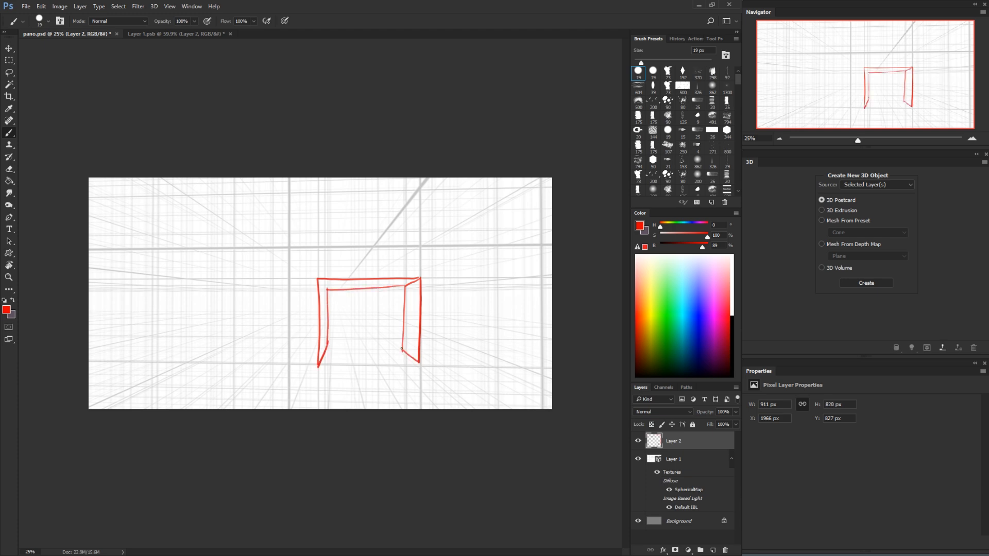
{"action": "mouse_move", "coordinate": [402, 350]}
{"action": "left_mouse_down"}
{"action": "mouse_move", "coordinate": [326, 351]}
{"action": "mouse_move", "coordinate": [326, 286]}
{"action": "left_mouse_up"}
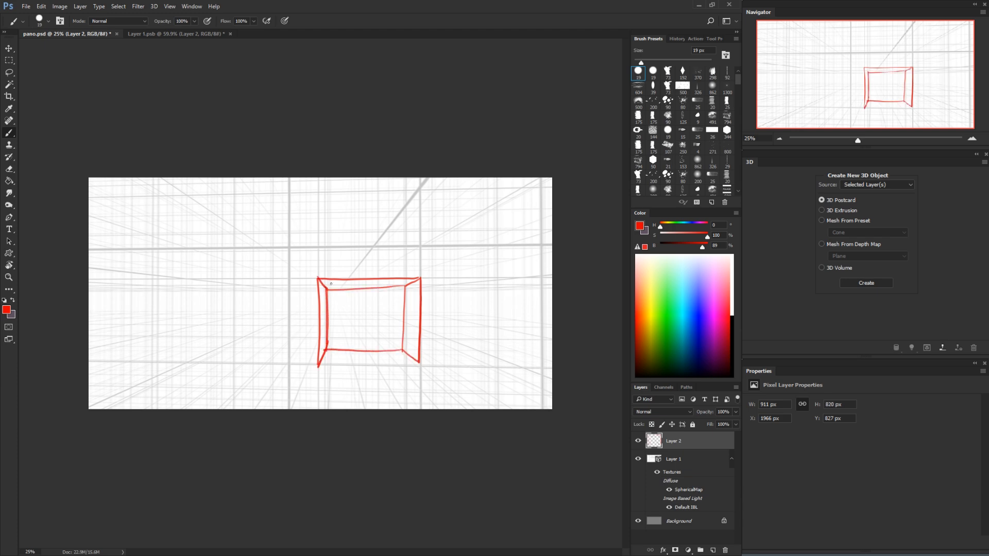
{"action": "left_click_drag", "start_coordinate": [319, 366], "coordinate": [419, 361]}
Fill the red box with diagonal red hatching strokes
{"action": "left_click_drag", "start_coordinate": [334, 281], "coordinate": [319, 312]}
{"action": "left_click_drag", "start_coordinate": [359, 280], "coordinate": [317, 327]}
{"action": "mouse_move", "coordinate": [370, 278]}
{"action": "left_mouse_down"}
{"action": "mouse_move", "coordinate": [317, 342]}
{"action": "mouse_move", "coordinate": [329, 335]}
{"action": "left_mouse_up"}
{"action": "mouse_move", "coordinate": [388, 283]}
{"action": "left_mouse_down"}
{"action": "mouse_move", "coordinate": [336, 325]}
{"action": "mouse_move", "coordinate": [326, 358]}
{"action": "left_mouse_up"}
{"action": "mouse_move", "coordinate": [398, 283]}
{"action": "left_mouse_down"}
{"action": "mouse_move", "coordinate": [329, 366]}
{"action": "mouse_move", "coordinate": [342, 360]}
{"action": "left_mouse_up"}
{"action": "mouse_move", "coordinate": [423, 280]}
{"action": "left_mouse_down"}
{"action": "mouse_move", "coordinate": [371, 320]}
{"action": "mouse_move", "coordinate": [371, 357]}
{"action": "left_mouse_up"}
{"action": "left_click_drag", "start_coordinate": [416, 322], "coordinate": [389, 357]}
{"action": "left_click_drag", "start_coordinate": [418, 334], "coordinate": [398, 359]}
Check the flat texture in Layer 1.psb for the red box, return to pano.psd and try moving the box layer
{"action": "left_click", "coordinate": [193, 34]}
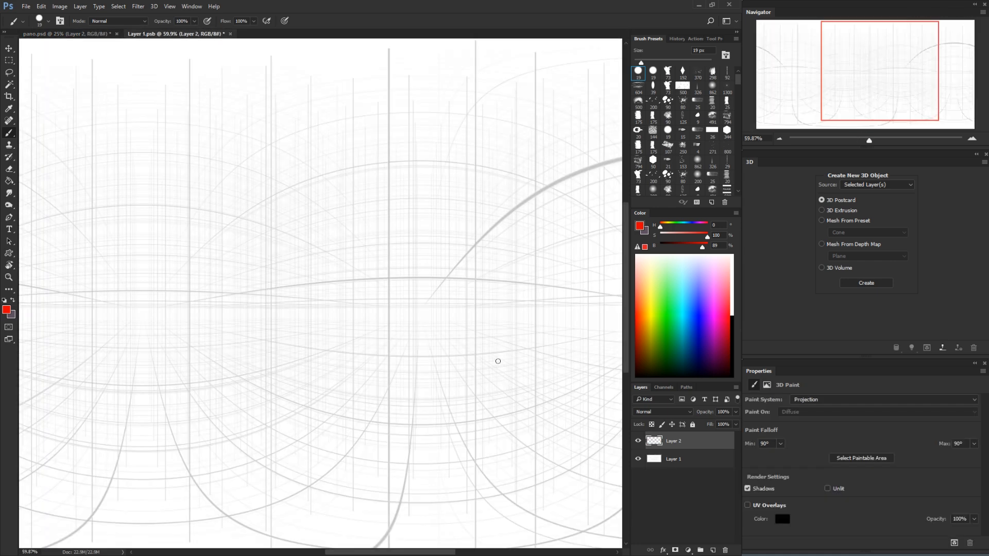
{"action": "left_click", "coordinate": [101, 34]}
{"action": "key", "text": "v"}
{"action": "mouse_move", "coordinate": [398, 343]}
{"action": "left_mouse_down"}
{"action": "mouse_move", "coordinate": [428, 354]}
{"action": "mouse_move", "coordinate": [413, 326]}
{"action": "mouse_move", "coordinate": [411, 337]}
{"action": "left_mouse_up"}
{"action": "key", "text": "ctrl+z"}
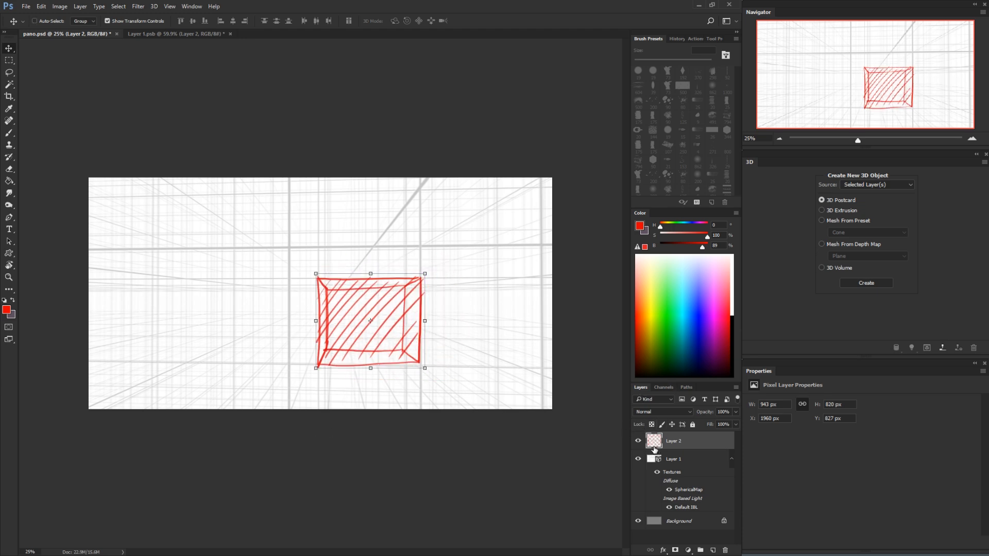
Merge the red box layer down into the 3D panorama layer and rotate the panorama camera to test it
{"action": "key", "text": "ctrl+e"}
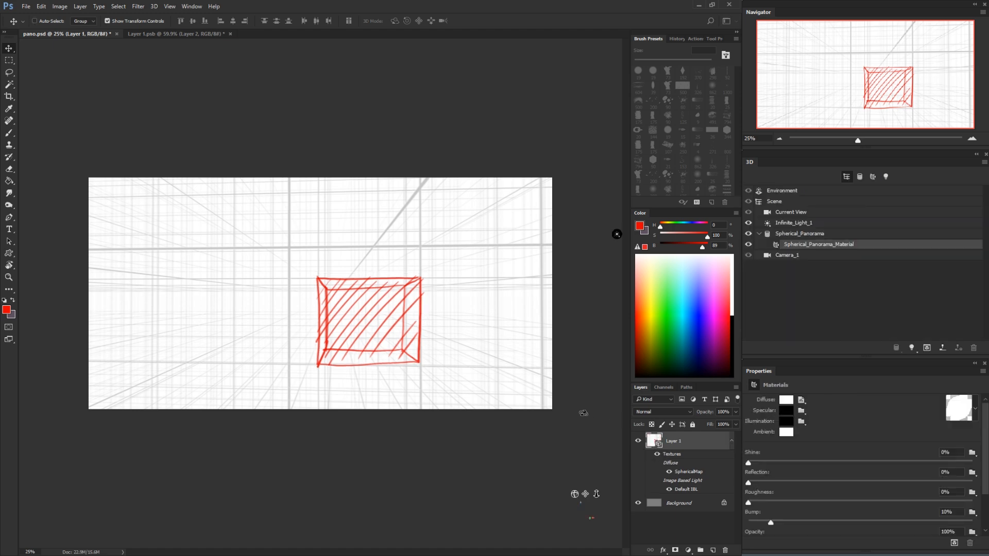
{"action": "left_click", "coordinate": [548, 107]}
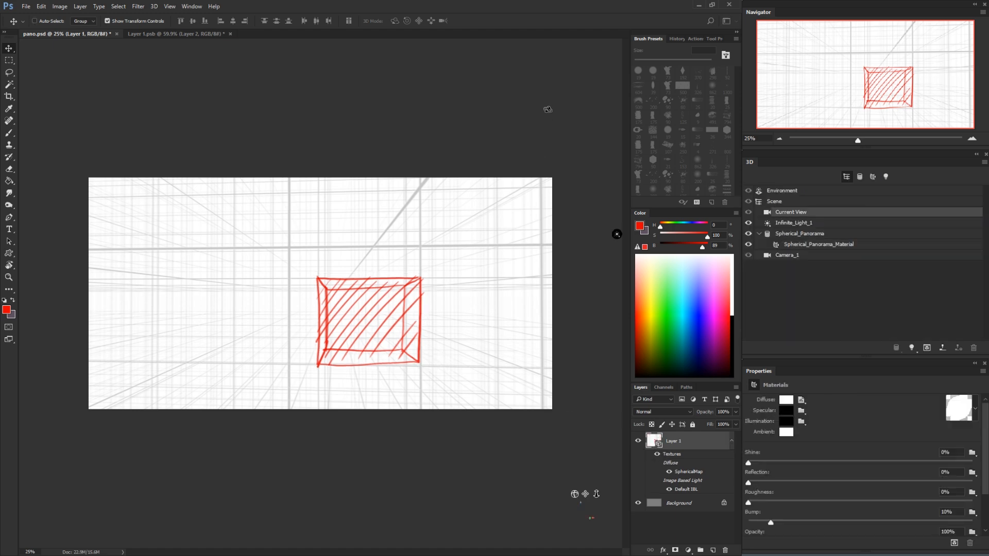
{"action": "left_click_drag", "start_coordinate": [444, 353], "coordinate": [410, 344]}
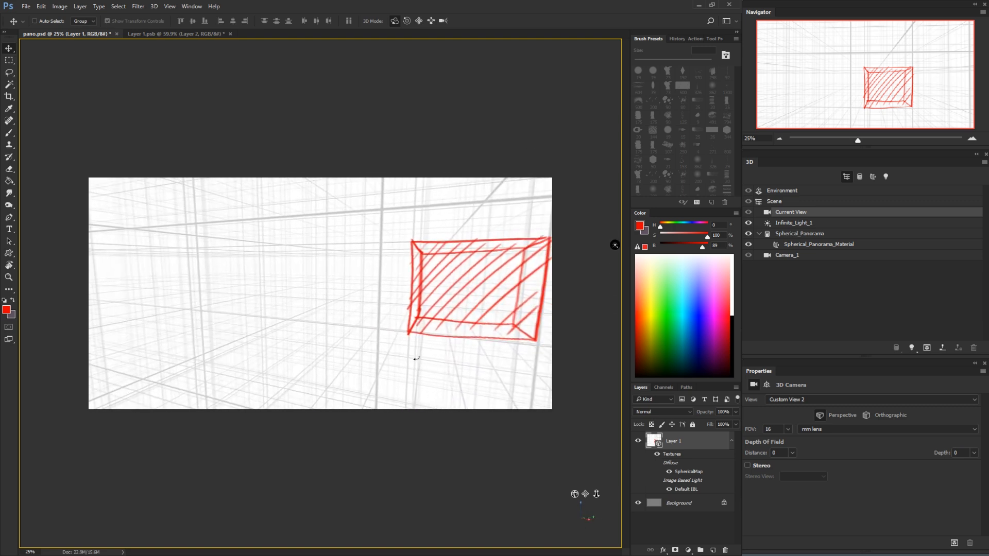
Examine the whole flat texture in Layer 1.psb for the merged box and turn the pano.psd camera back to the box
{"action": "left_click", "coordinate": [190, 34]}
{"action": "key", "text": "z"}
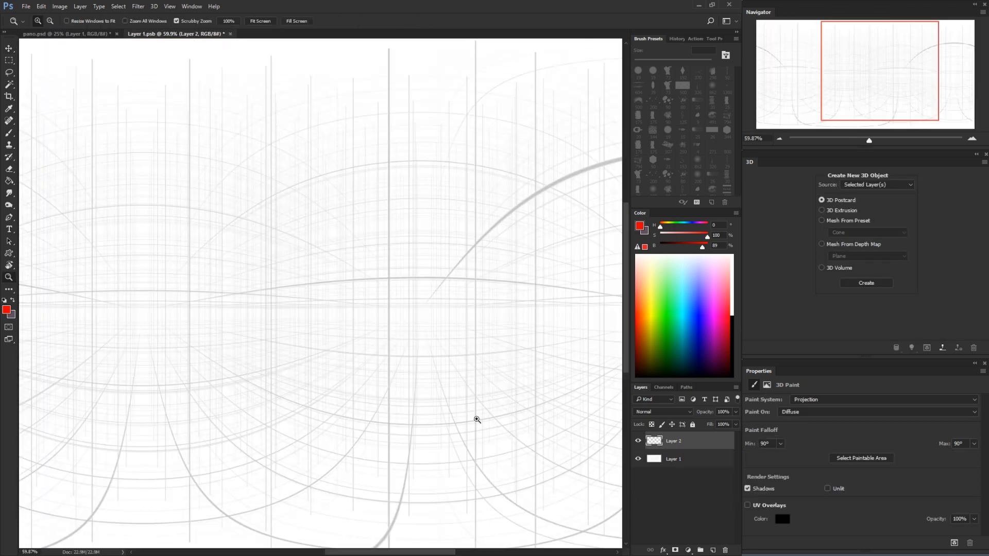
{"action": "left_click_drag", "start_coordinate": [478, 445], "coordinate": [438, 437]}
{"action": "left_click_drag", "start_coordinate": [368, 335], "coordinate": [394, 315]}
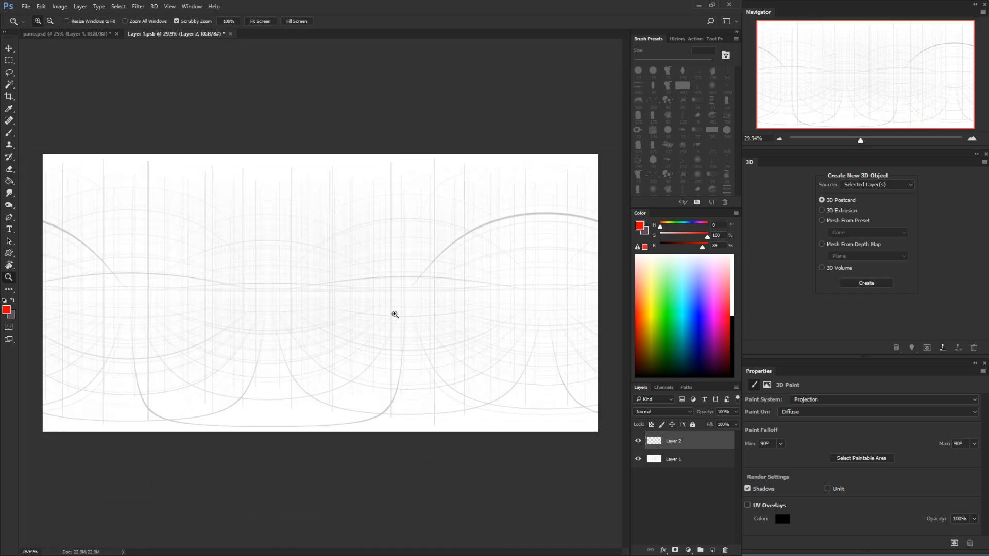
{"action": "left_click", "coordinate": [98, 33]}
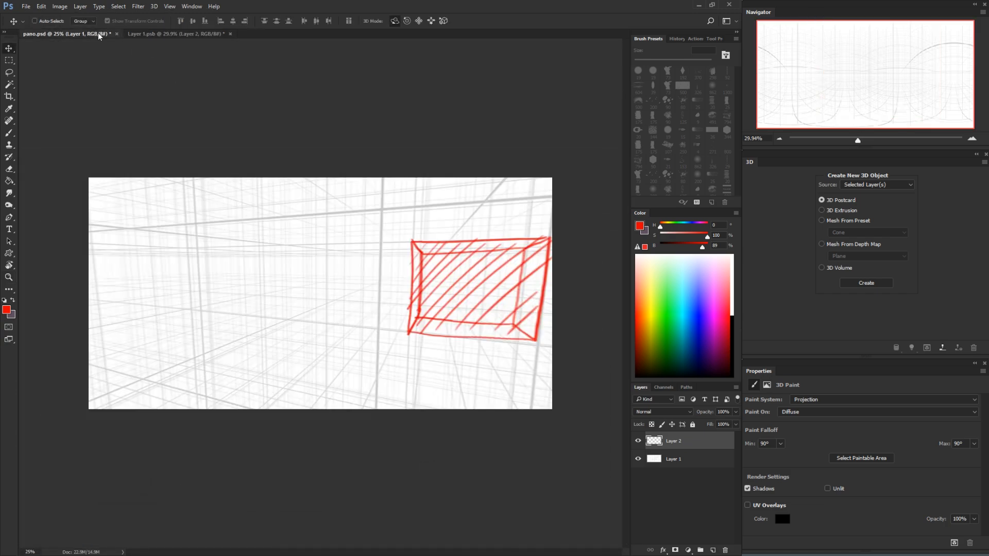
{"action": "left_click", "coordinate": [465, 303]}
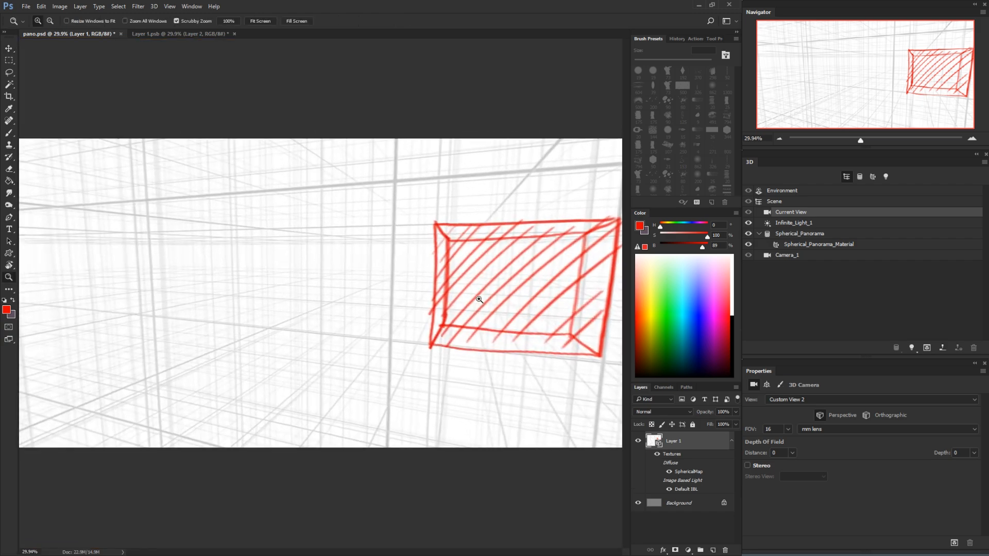
{"action": "key", "text": "v"}
{"action": "left_click_drag", "start_coordinate": [508, 97], "coordinate": [553, 98]}
Inspect Layer 1 and Layer 2 of the flat texture in Layer 1.psb for the merged drawing
{"action": "left_click", "coordinate": [211, 38]}
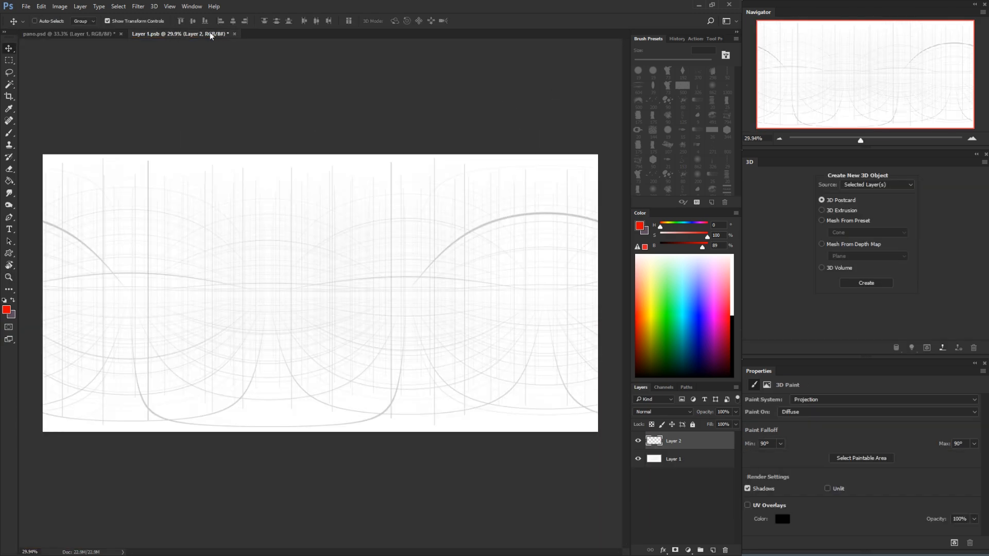
{"action": "key", "text": "z"}
{"action": "mouse_move", "coordinate": [440, 326]}
{"action": "left_mouse_down"}
{"action": "mouse_move", "coordinate": [472, 314]}
{"action": "mouse_move", "coordinate": [447, 339]}
{"action": "left_mouse_up"}
{"action": "key", "text": "ctrl+0"}
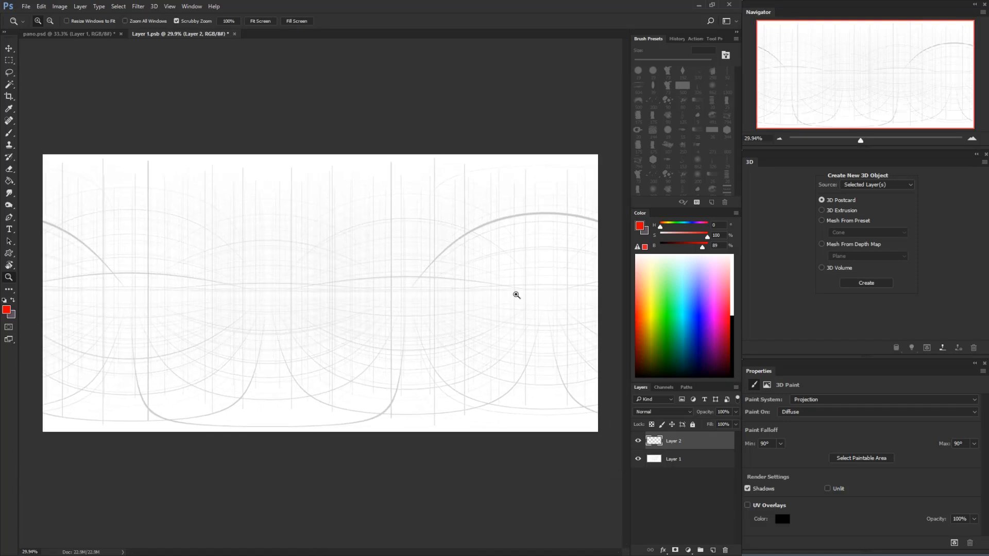
{"action": "left_click", "coordinate": [655, 460]}
{"action": "left_click", "coordinate": [656, 443]}
{"action": "left_click", "coordinate": [656, 460]}
{"action": "left_click", "coordinate": [657, 444]}
Close Layer 1.psb without saving its changes
{"action": "left_click", "coordinate": [94, 34]}
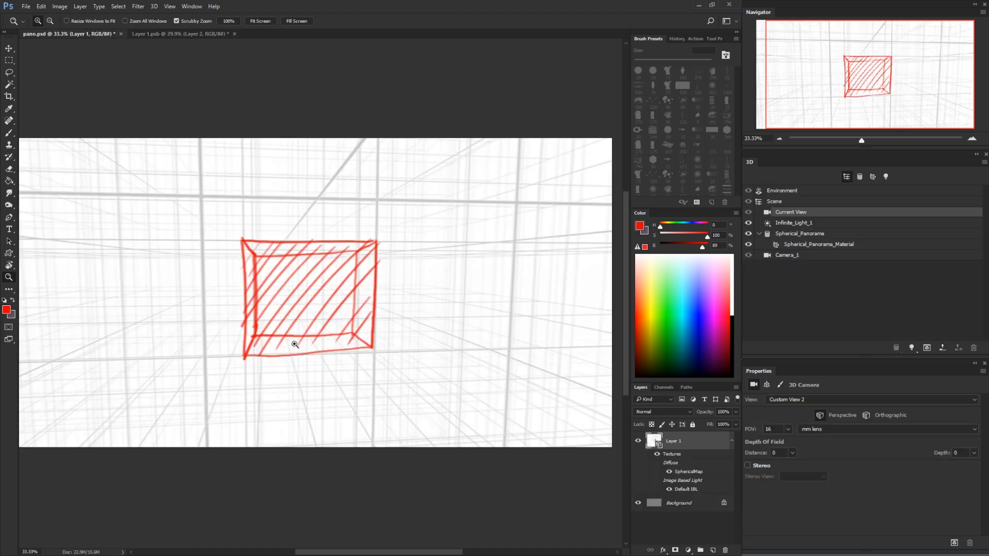
{"action": "left_click", "coordinate": [233, 34]}
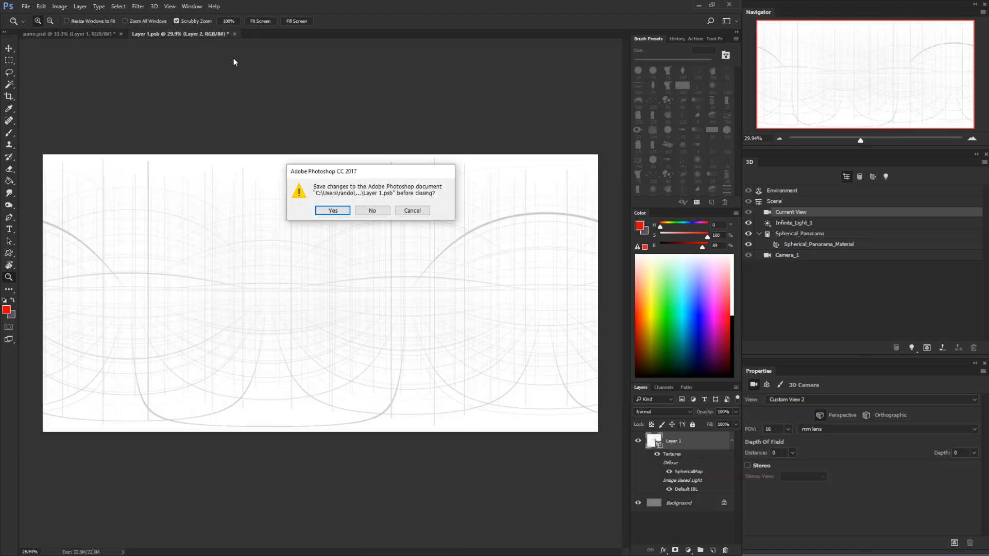
{"action": "left_click", "coordinate": [374, 210]}
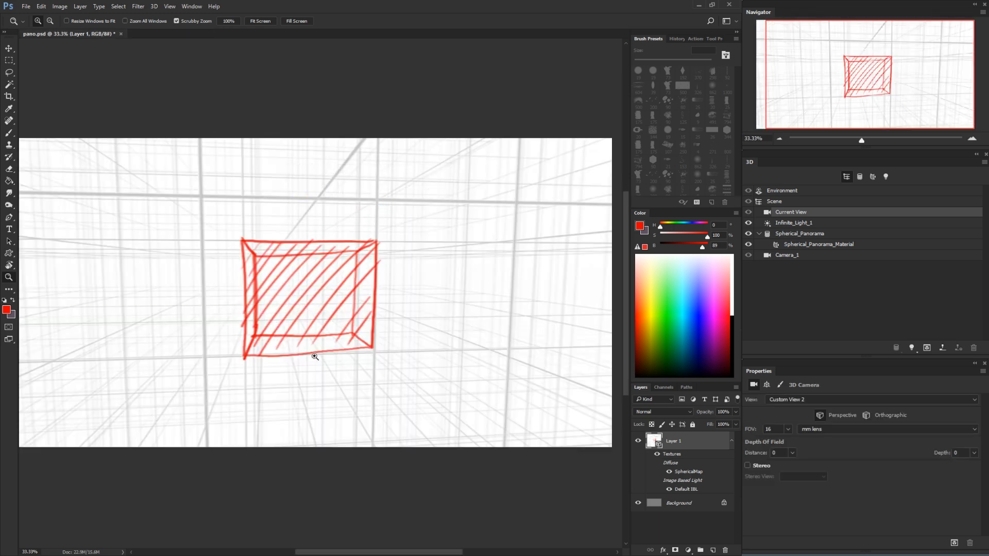
Open the diffuse texture of Spherical_Panorama_Material for editing as a flat document
{"action": "key", "text": "v"}
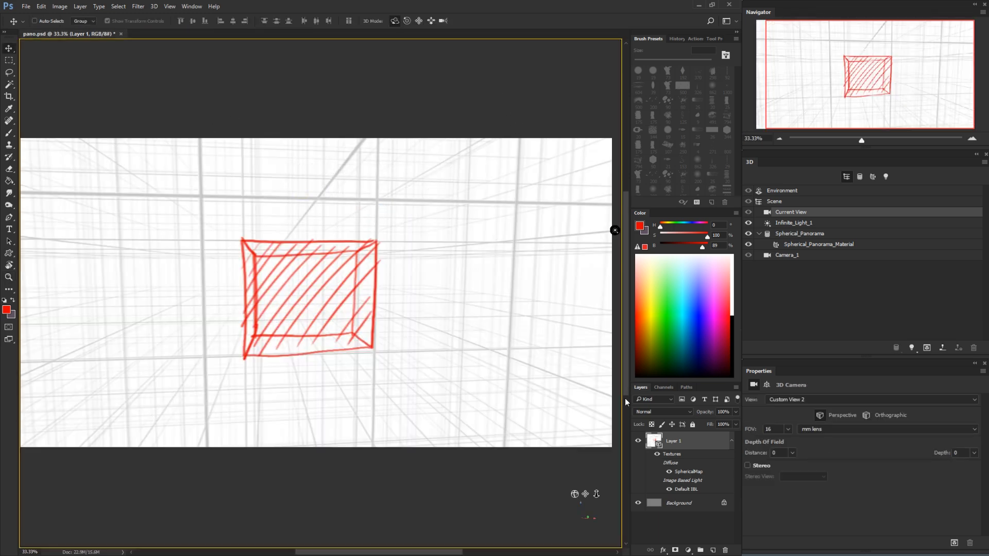
{"action": "left_click", "coordinate": [812, 235]}
{"action": "left_click", "coordinate": [811, 246]}
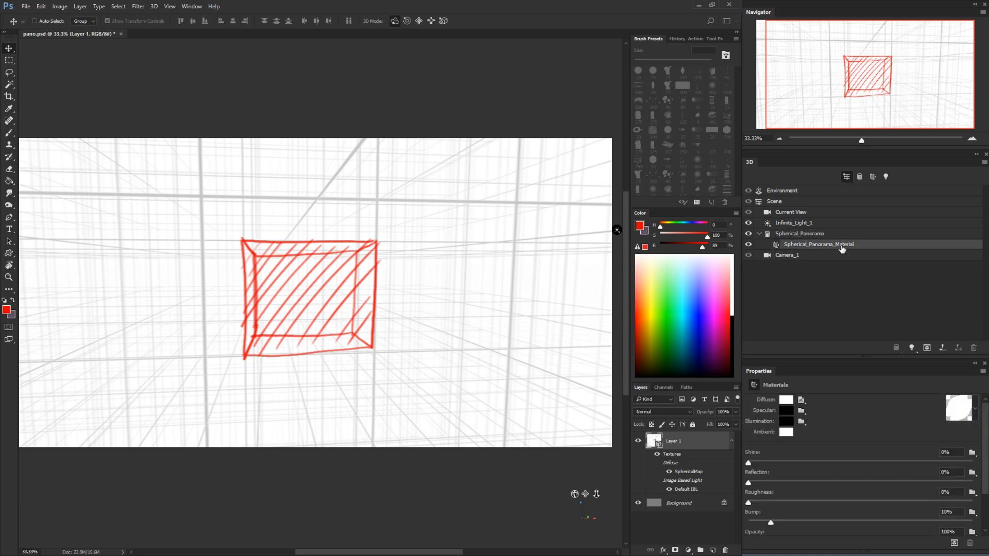
{"action": "left_click", "coordinate": [802, 400]}
{"action": "left_click", "coordinate": [831, 413]}
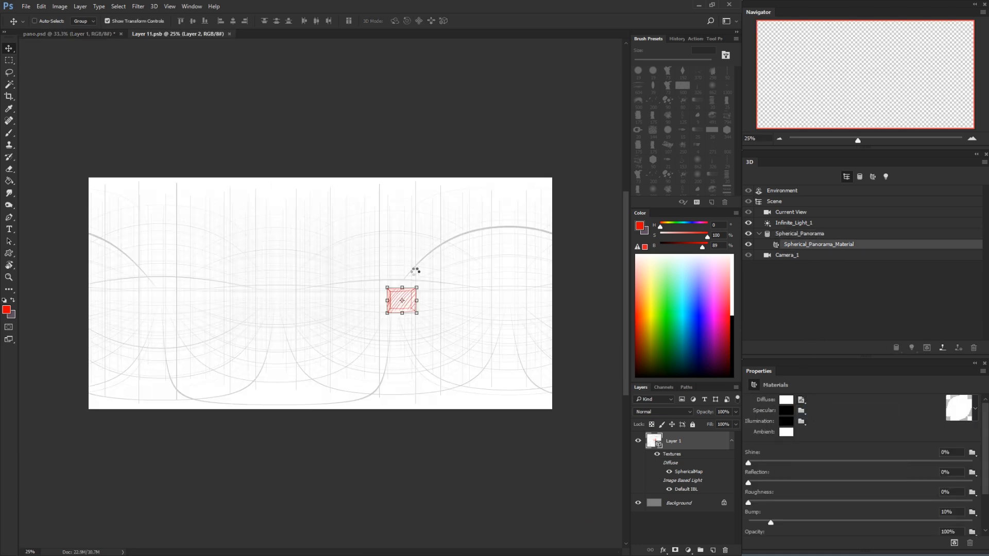
Add a new layer to Layer 11.psb and place it beneath the red box drawing on Layer 2
{"action": "key", "text": "z"}
{"action": "left_click_drag", "start_coordinate": [453, 279], "coordinate": [431, 305]}
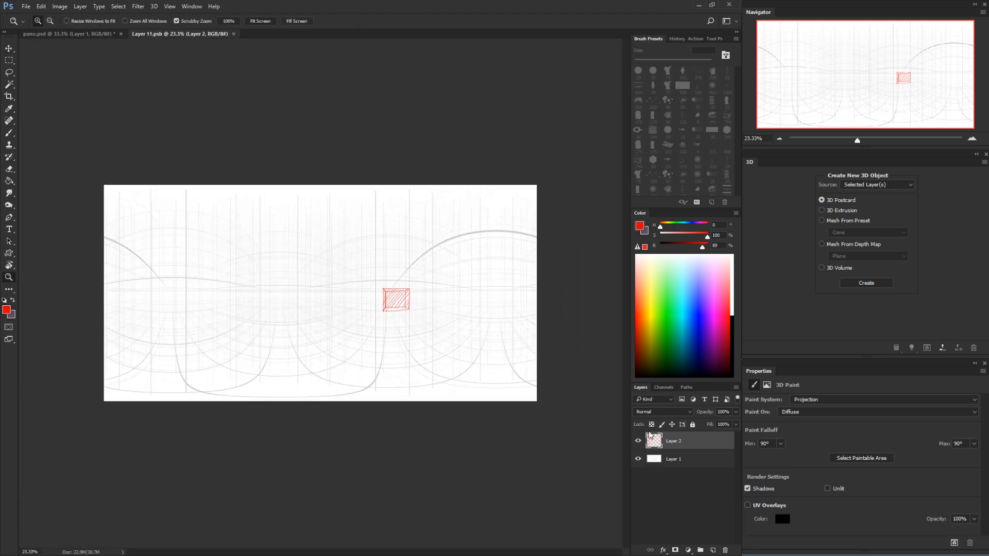
{"action": "left_click_drag", "start_coordinate": [408, 302], "coordinate": [449, 294]}
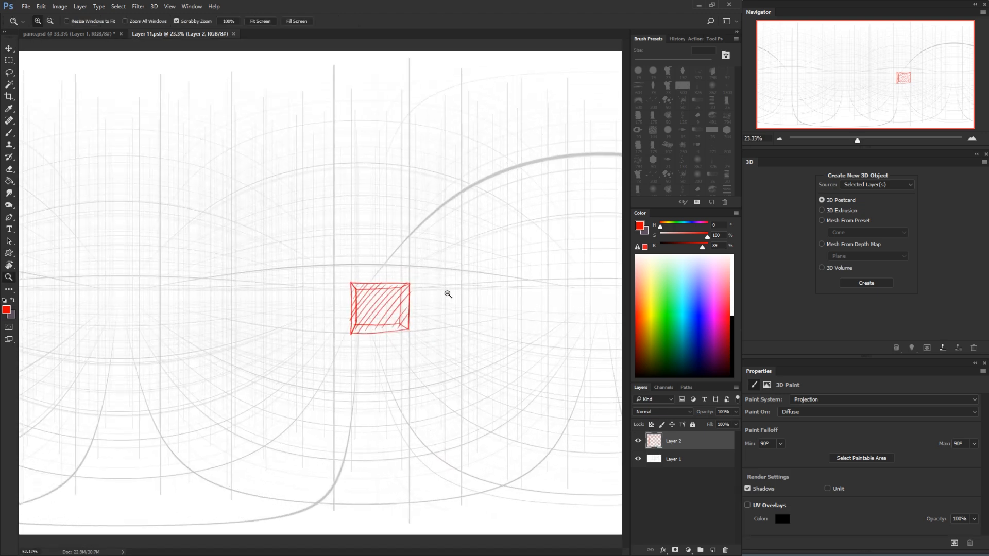
{"action": "left_click", "coordinate": [713, 550]}
{"action": "left_click_drag", "start_coordinate": [655, 447], "coordinate": [657, 467]}
Fill the upper and right inner sides of the red box with blue (hue 217) on the new layer
{"action": "mouse_move", "coordinate": [400, 302]}
{"action": "left_mouse_down"}
{"action": "mouse_move", "coordinate": [429, 299]}
{"action": "mouse_move", "coordinate": [431, 233]}
{"action": "mouse_move", "coordinate": [426, 350]}
{"action": "mouse_move", "coordinate": [404, 299]}
{"action": "mouse_move", "coordinate": [403, 240]}
{"action": "mouse_move", "coordinate": [299, 248]}
{"action": "mouse_move", "coordinate": [366, 227]}
{"action": "mouse_move", "coordinate": [430, 228]}
{"action": "left_mouse_up"}
{"action": "left_click", "coordinate": [693, 309]}
{"action": "key", "text": "l"}
{"action": "key", "text": "g"}
{"action": "left_click", "coordinate": [417, 237]}
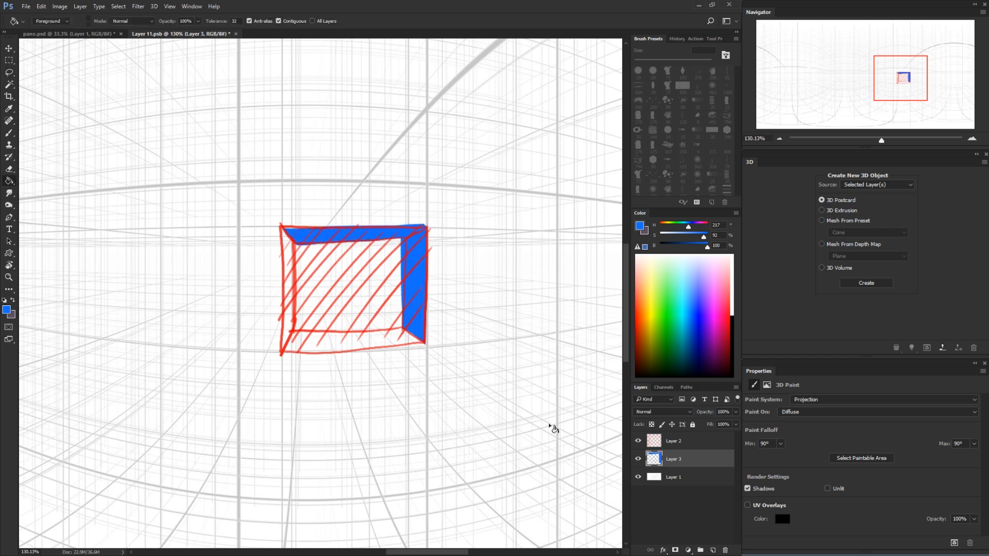
Check the blue box sides in the pano.psd panorama by turning the camera slightly
{"action": "key", "text": "v"}
{"action": "left_click", "coordinate": [86, 35]}
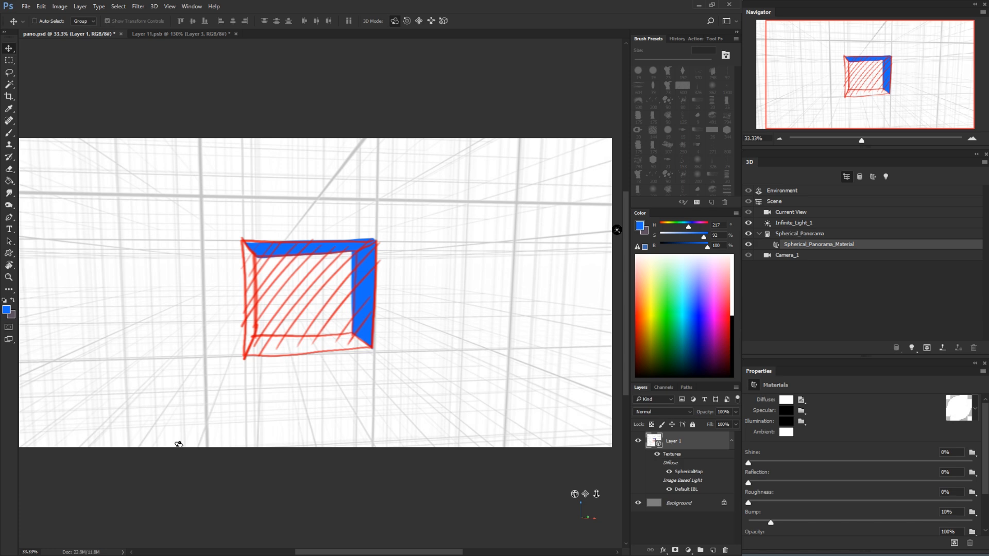
{"action": "left_click", "coordinate": [478, 98]}
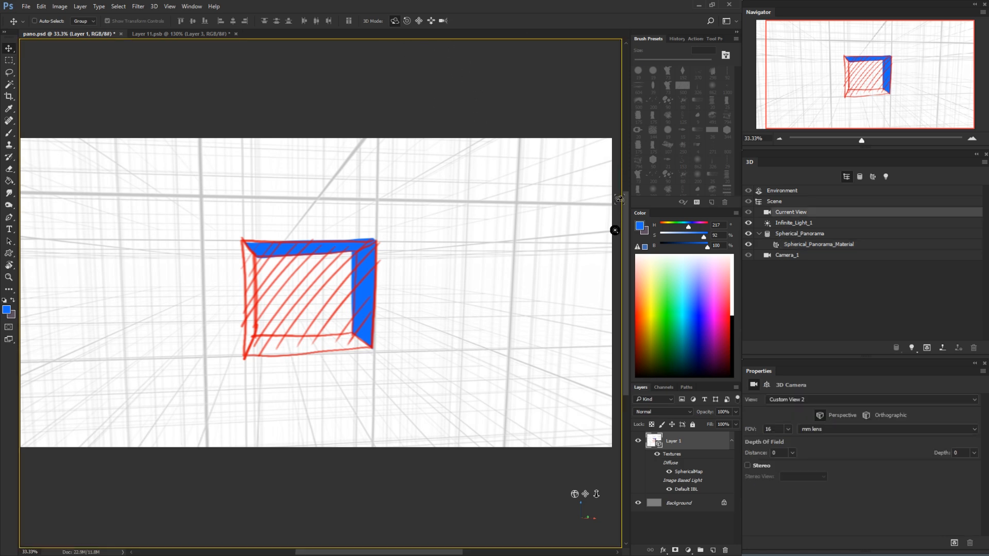
{"action": "mouse_move", "coordinate": [449, 342]}
{"action": "left_mouse_down"}
{"action": "mouse_move", "coordinate": [502, 300]}
{"action": "mouse_move", "coordinate": [450, 316]}
{"action": "mouse_move", "coordinate": [420, 349]}
{"action": "mouse_move", "coordinate": [461, 338]}
{"action": "left_mouse_up"}
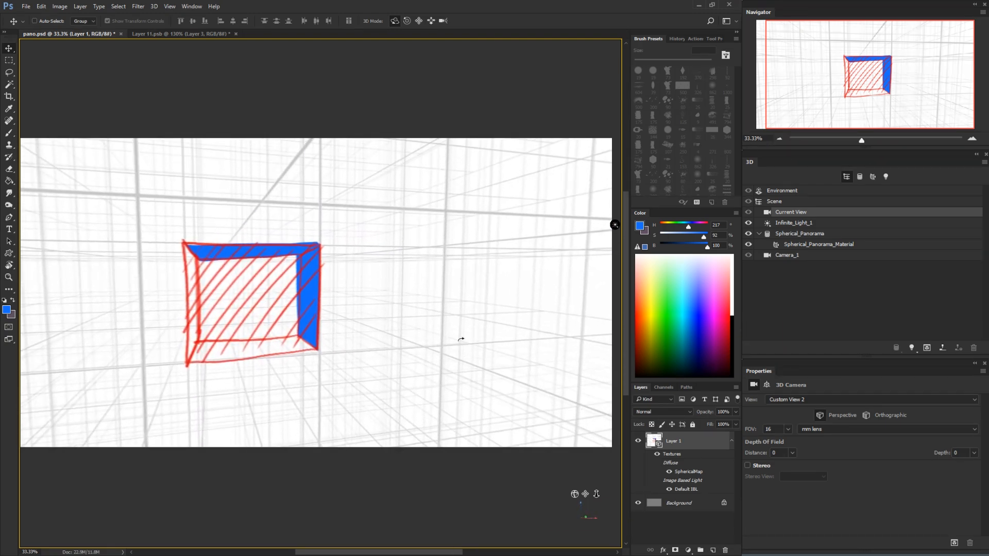
Compare the box in the flat Layer 11.psb texture with its panorama view in pano.psd
{"action": "left_click", "coordinate": [233, 35]}
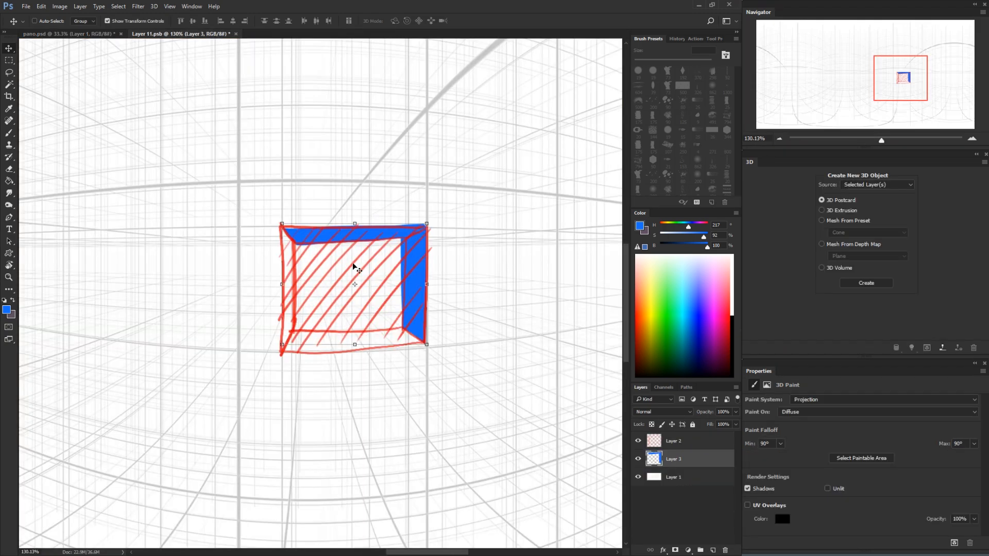
{"action": "key", "text": "alt+space"}
{"action": "left_click_drag", "start_coordinate": [439, 331], "coordinate": [392, 371]}
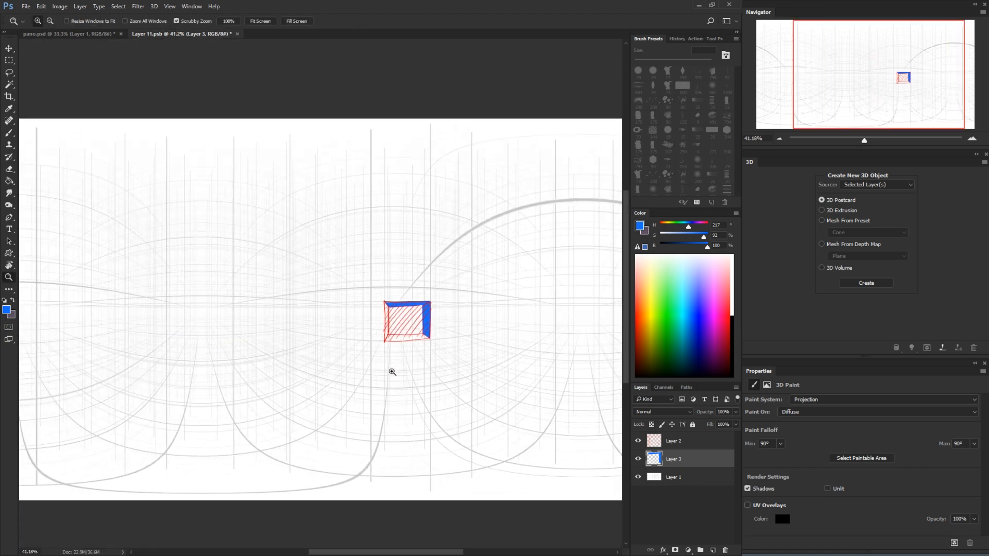
{"action": "left_click", "coordinate": [93, 34]}
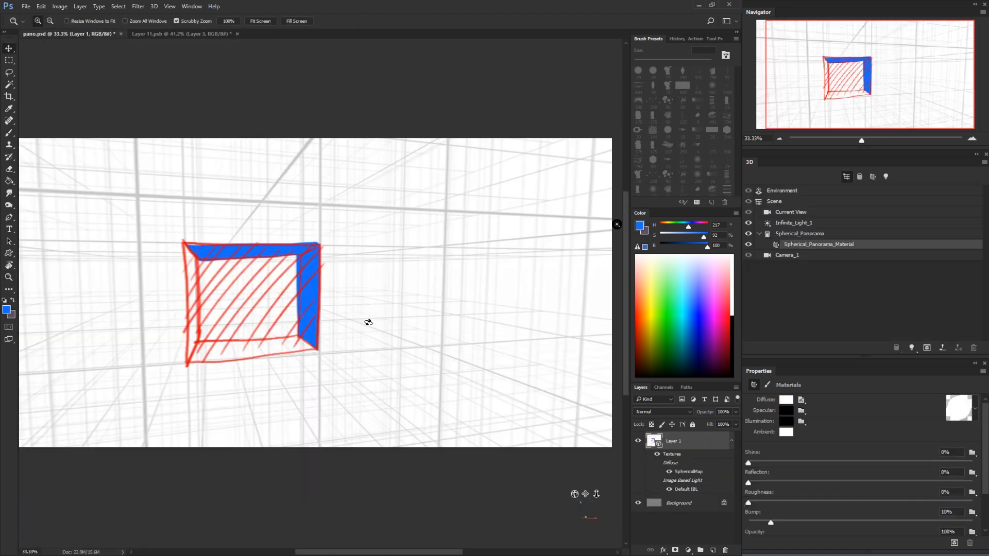
{"action": "key", "text": "v"}
{"action": "left_click", "coordinate": [359, 118]}
{"action": "mouse_move", "coordinate": [357, 307]}
{"action": "left_mouse_down"}
{"action": "mouse_move", "coordinate": [377, 304]}
{"action": "mouse_move", "coordinate": [350, 312]}
{"action": "left_mouse_up"}
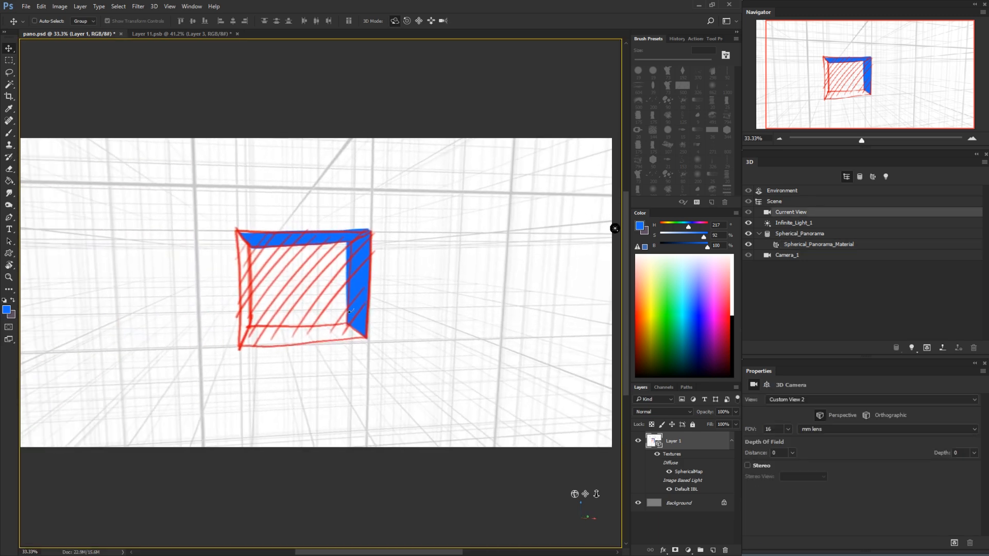
Recheck the flat texture and rotate the pano.psd camera around the blue-sided box
{"action": "left_click", "coordinate": [154, 33]}
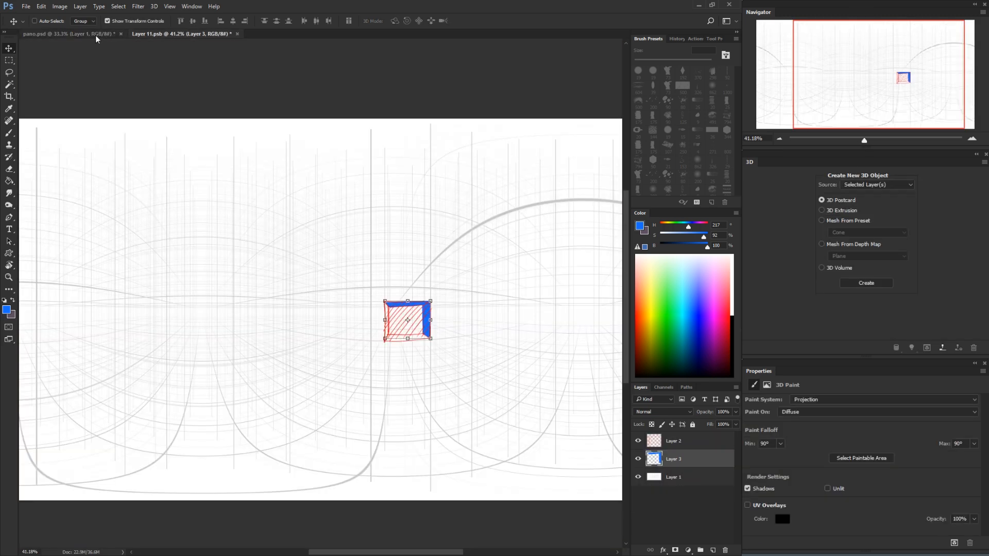
{"action": "left_click", "coordinate": [94, 34]}
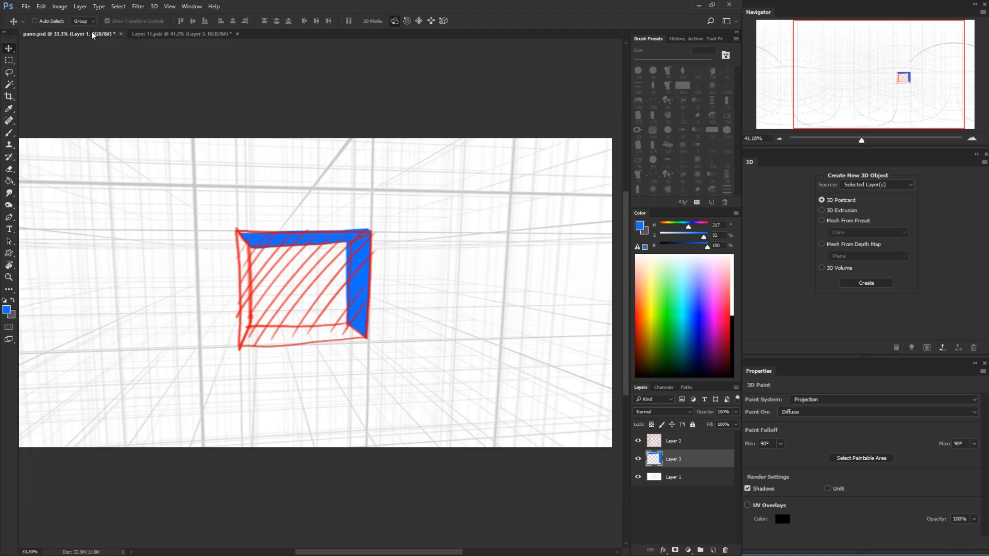
{"action": "left_click", "coordinate": [411, 103]}
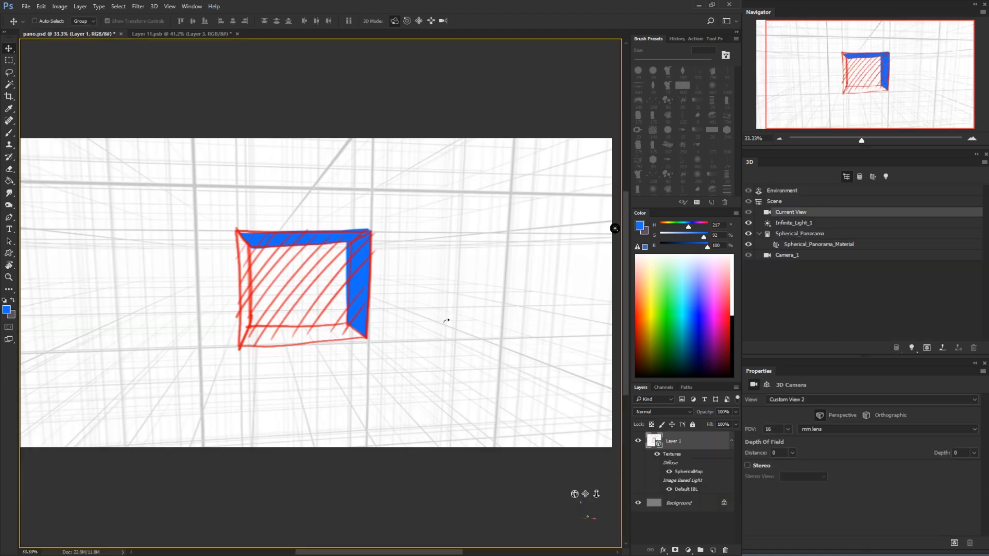
{"action": "mouse_move", "coordinate": [446, 321]}
{"action": "left_mouse_down"}
{"action": "mouse_move", "coordinate": [468, 300]}
{"action": "mouse_move", "coordinate": [430, 309]}
{"action": "mouse_move", "coordinate": [426, 323]}
{"action": "left_mouse_up"}
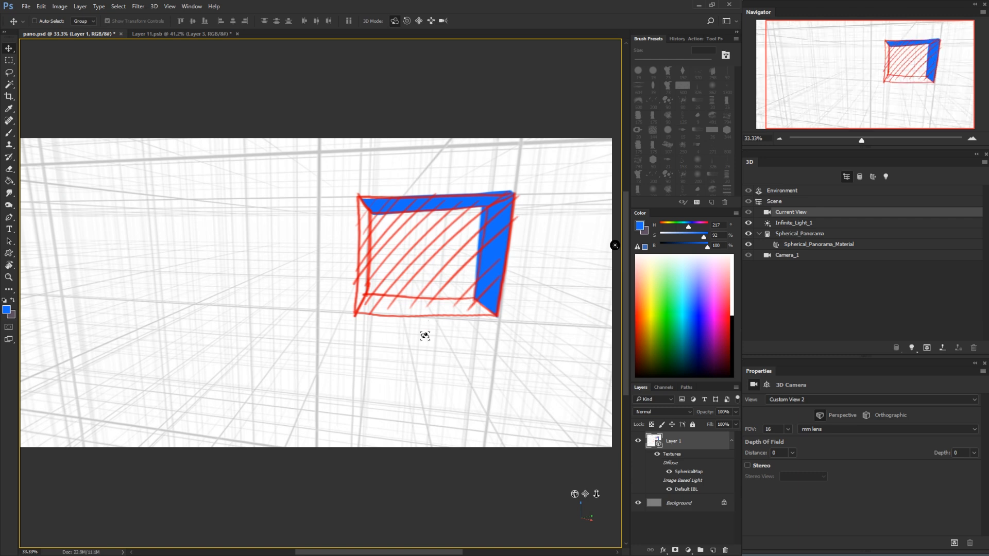
{"action": "left_click_drag", "start_coordinate": [415, 360], "coordinate": [448, 348]}
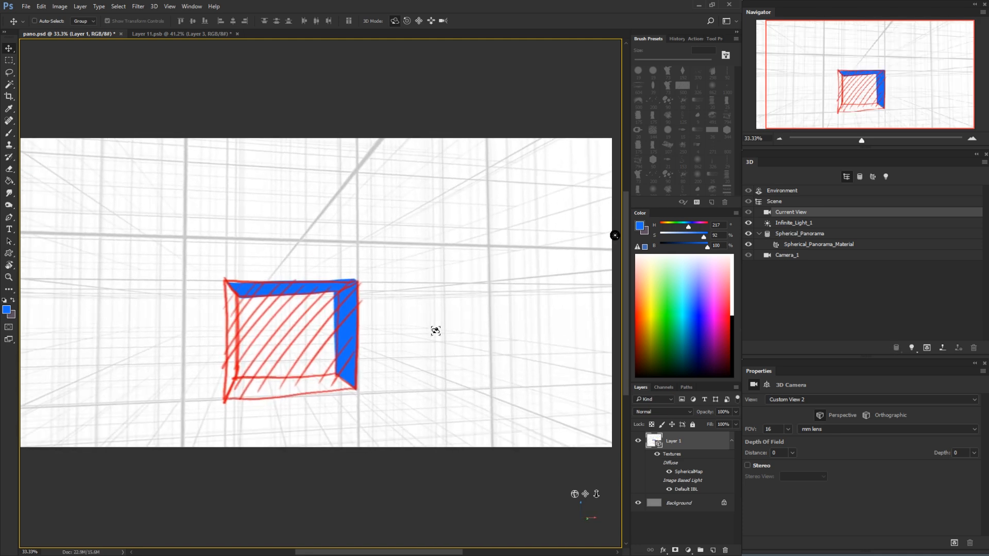
Save pano.psd and the layered texture document Layer 11.psb
{"action": "key", "text": "ctrl+s"}
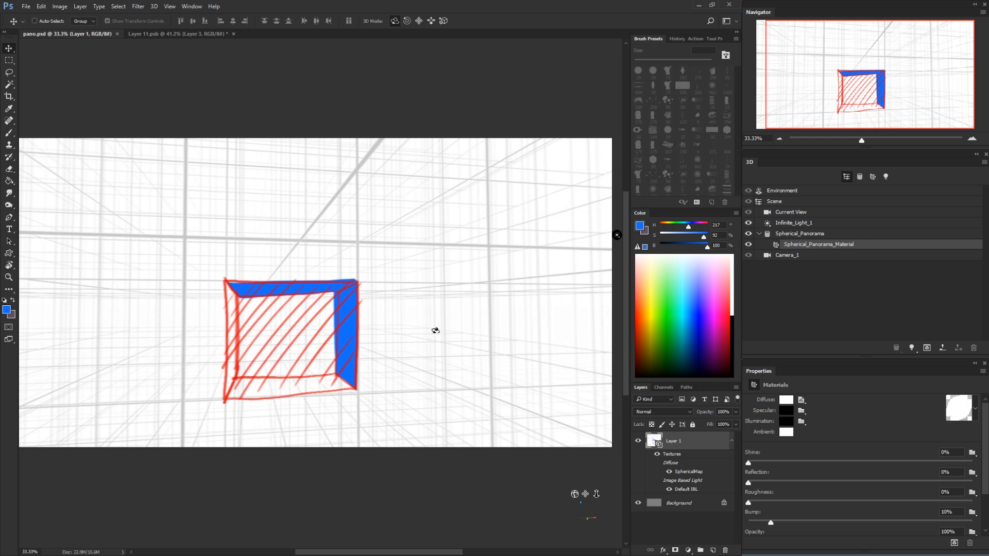
{"action": "left_click", "coordinate": [152, 34]}
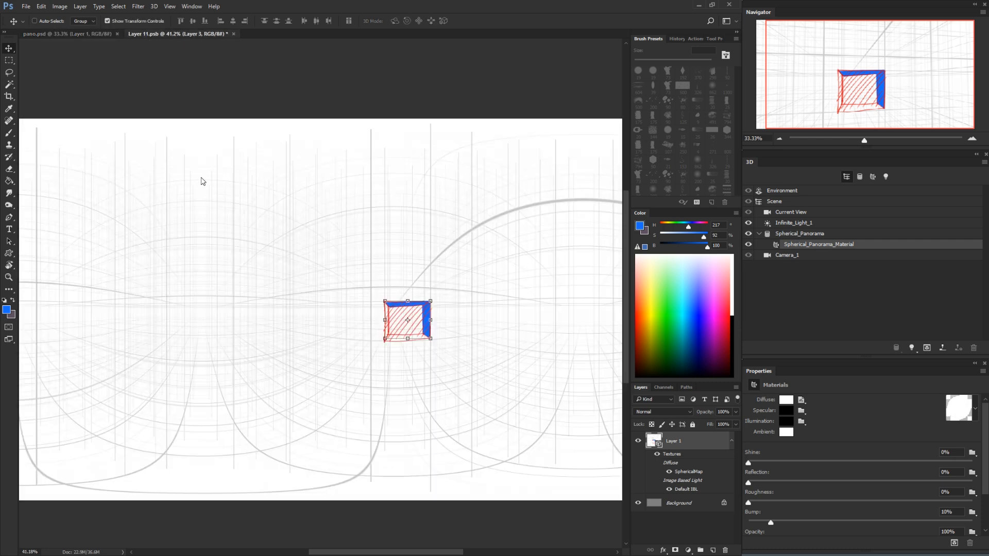
{"action": "left_click", "coordinate": [93, 34]}
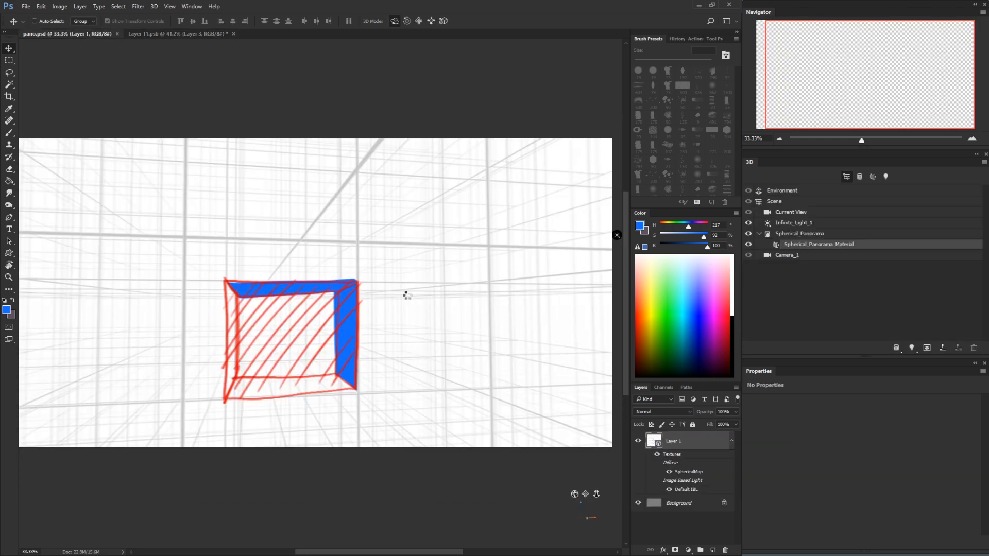
{"action": "left_click", "coordinate": [180, 35]}
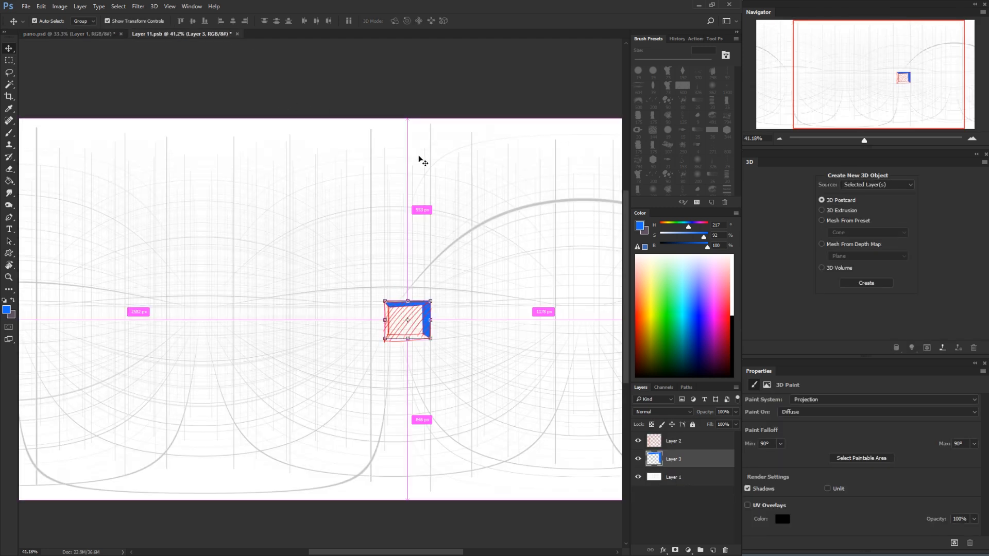
{"action": "key", "text": "ctrl+s"}
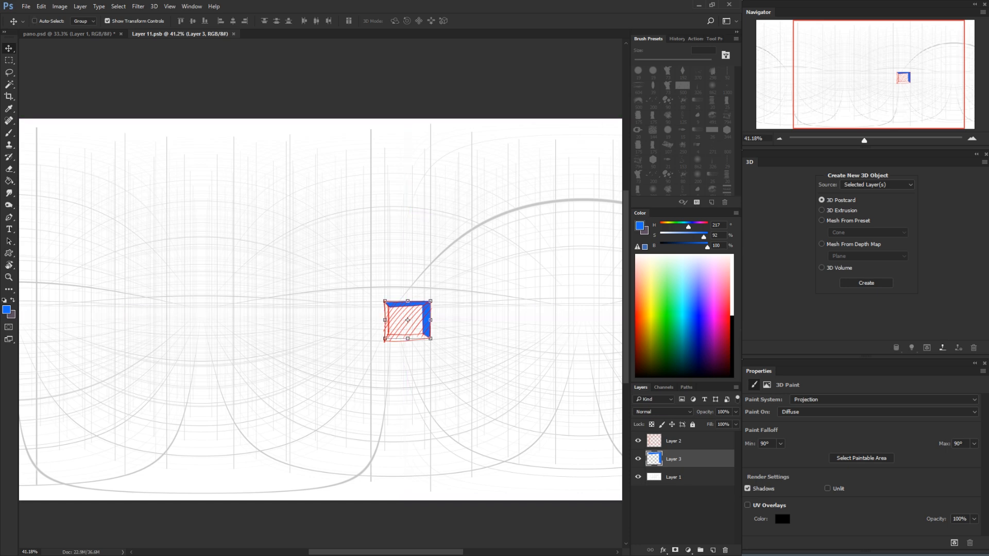
Save the flat texture on the Desktop as a separate Photoshop file named THE RESCUE LAYER, keeping its layers
{"action": "key", "text": "ctrl+shift+s"}
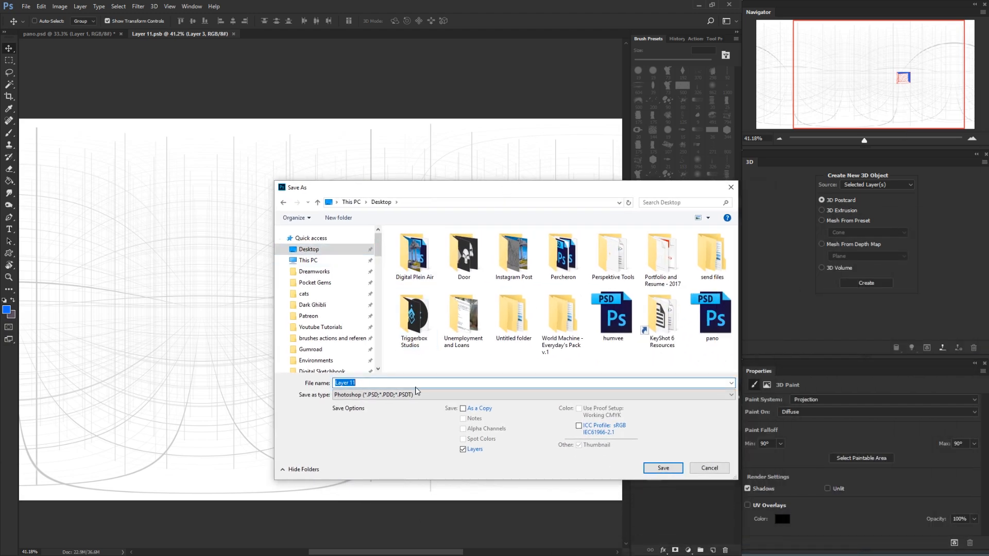
{"action": "type", "text": "THE RESCUE LAYER"}
{"action": "left_click", "coordinate": [663, 468]}
{"action": "left_click", "coordinate": [487, 172]}
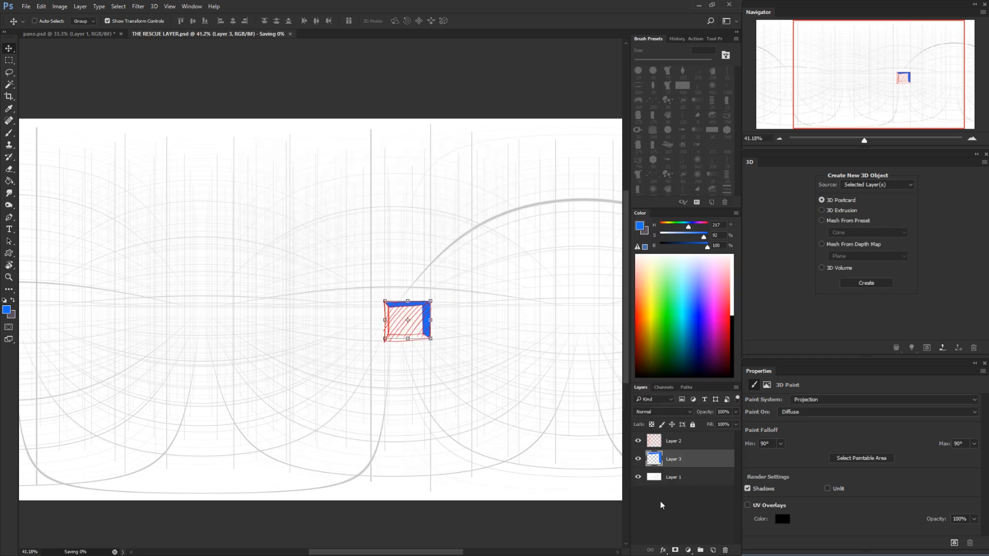
Check the separate layers of THE RESCUE LAYER.psd by hiding Layer 2 and showing it again
{"action": "left_click", "coordinate": [656, 461]}
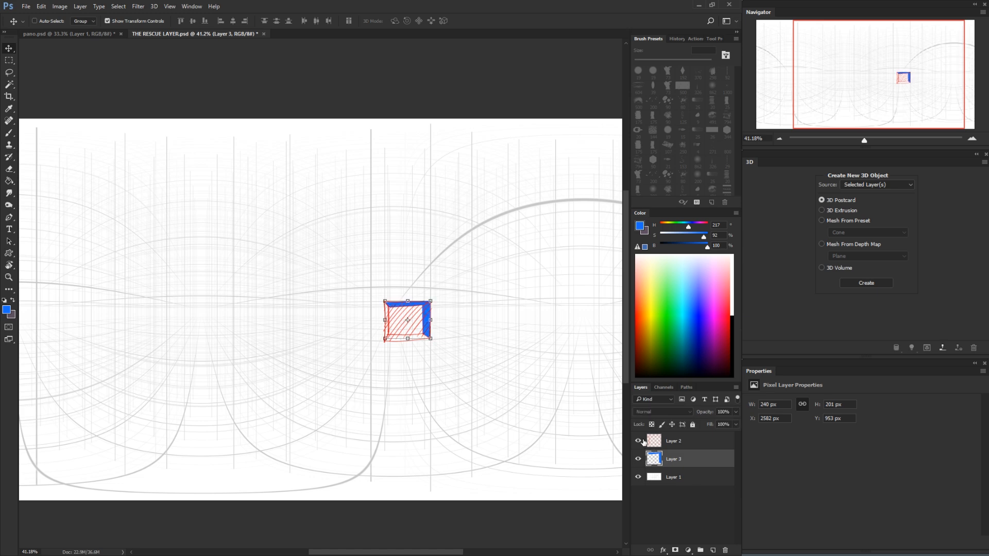
{"action": "left_click", "coordinate": [638, 441]}
{"action": "left_click", "coordinate": [638, 441]}
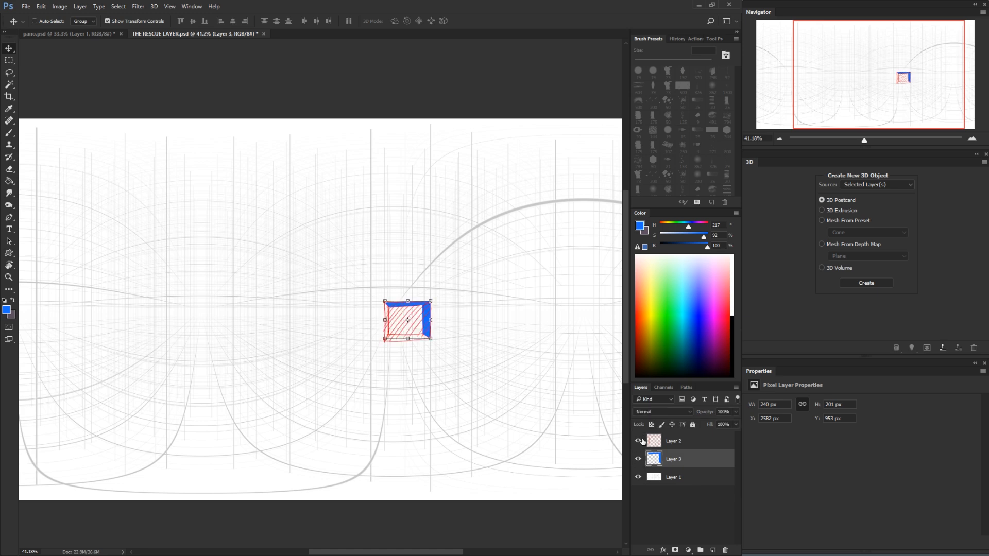
Turn the panorama camera away from the box and close pano.psd without saving its changes
{"action": "left_click", "coordinate": [87, 35]}
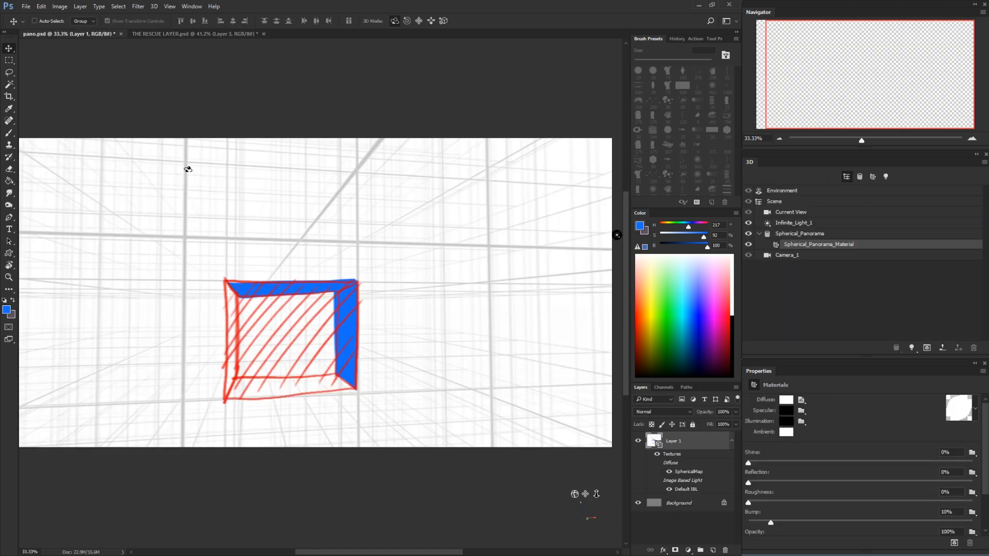
{"action": "left_click", "coordinate": [326, 207]}
{"action": "left_click_drag", "start_coordinate": [352, 204], "coordinate": [421, 243]}
{"action": "left_click", "coordinate": [502, 298]}
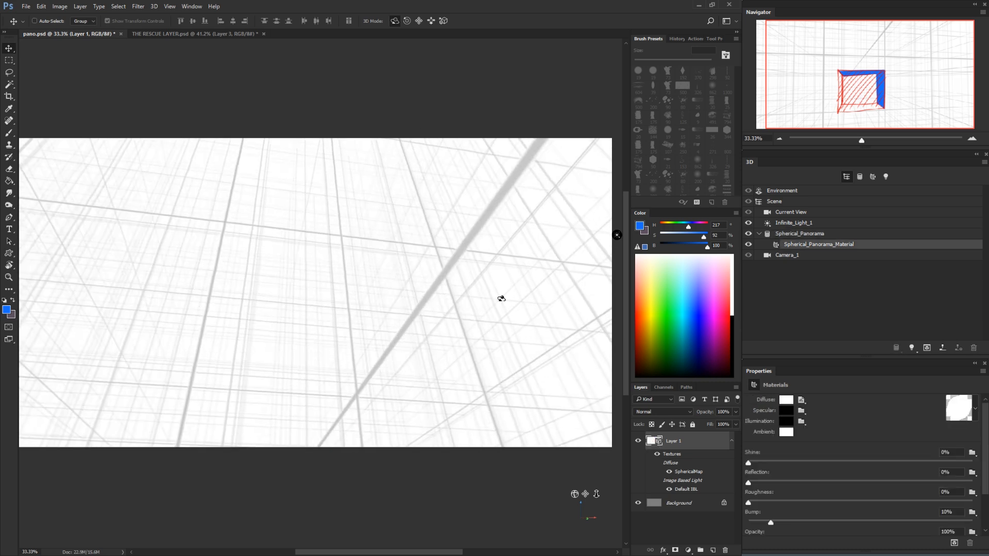
{"action": "left_click", "coordinate": [328, 359]}
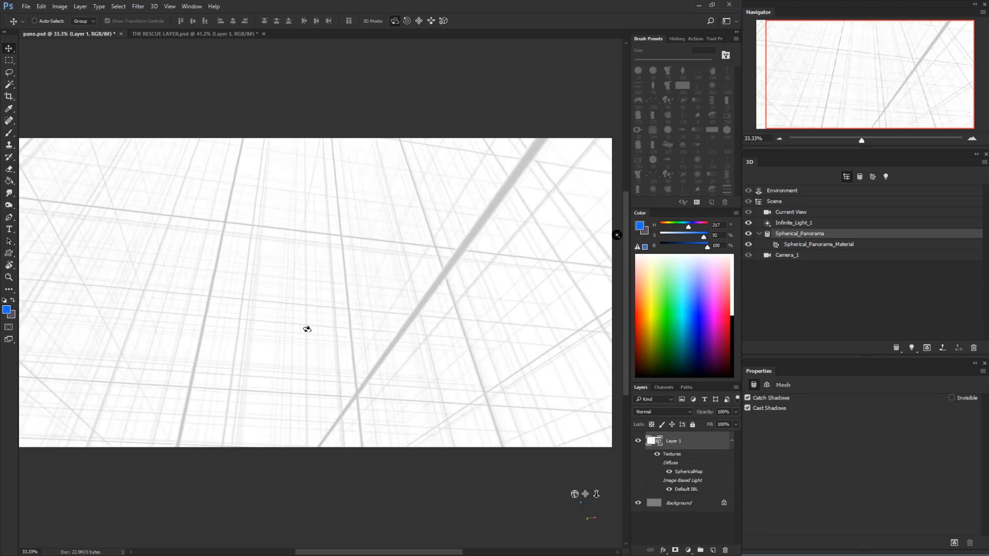
{"action": "left_click", "coordinate": [120, 35]}
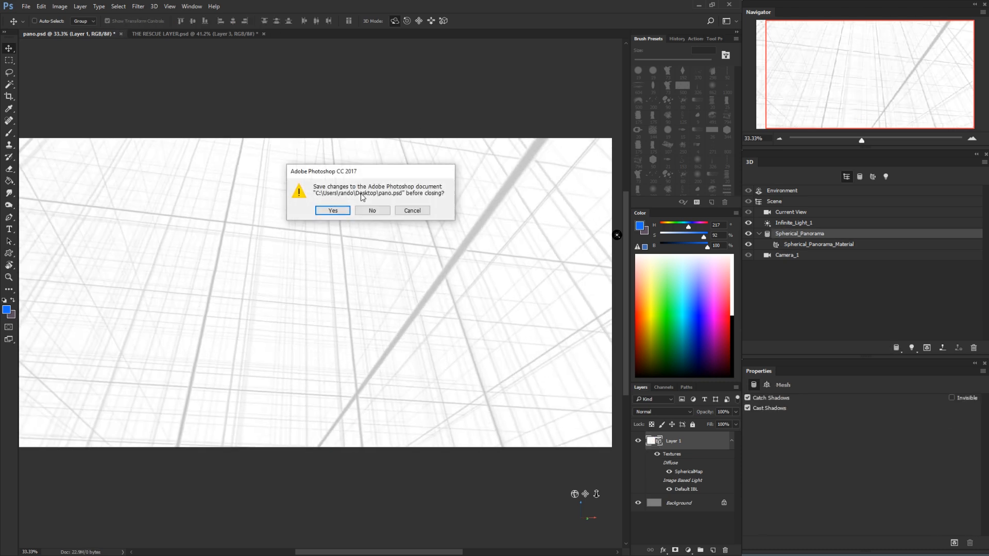
{"action": "left_click", "coordinate": [367, 210]}
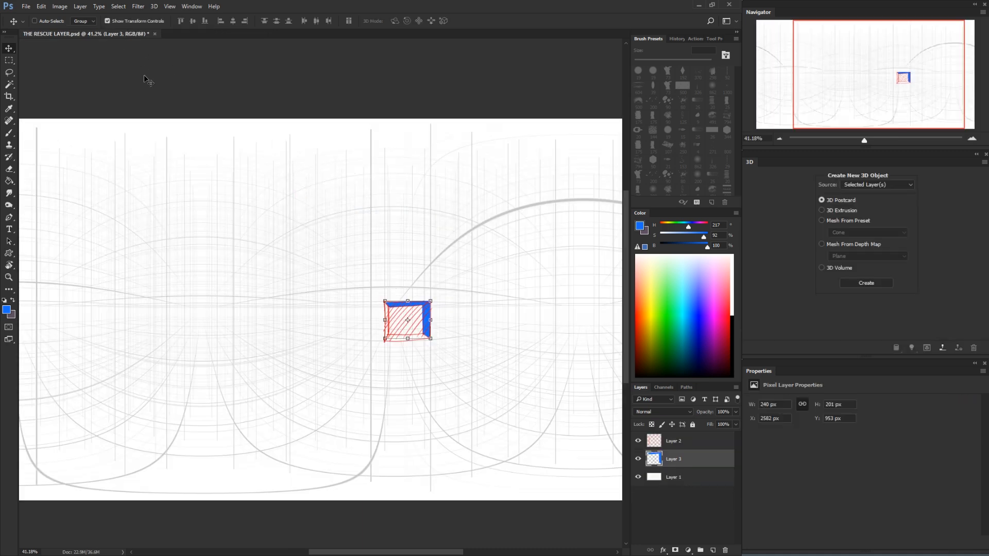
Look up the pixel dimensions of THE RESCUE LAYER.psd without resizing it
{"action": "left_click", "coordinate": [31, 8]}
{"action": "left_click", "coordinate": [35, 14]}
{"action": "key", "text": "ctrl+alt+i"}
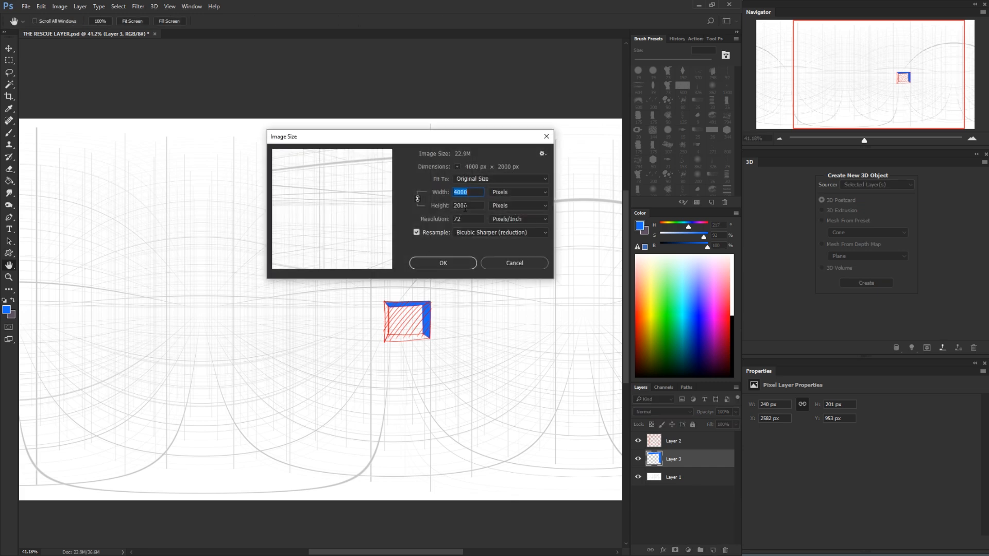
{"action": "left_click", "coordinate": [499, 258]}
{"action": "key", "text": "v"}
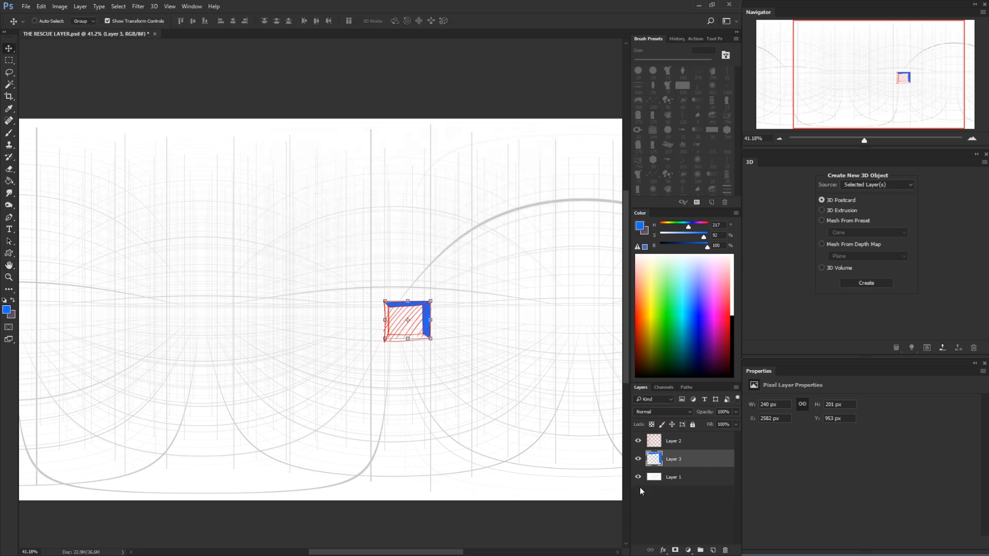
Copy the grid on Layer 1 and create a new 4000 x 2000 pixel document at 72 ppi from the Clipboard preset
{"action": "left_click", "coordinate": [654, 480]}
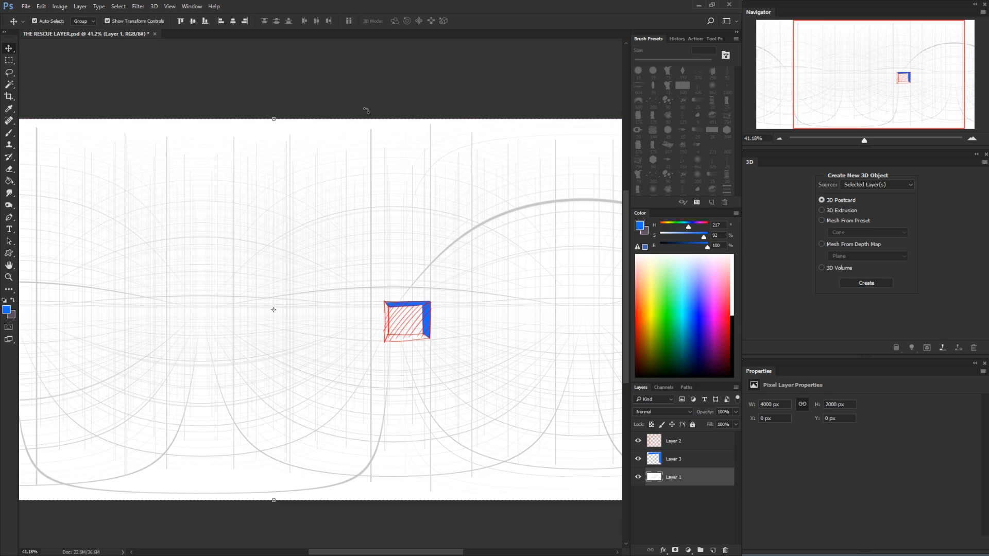
{"action": "key", "text": "ctrl+n"}
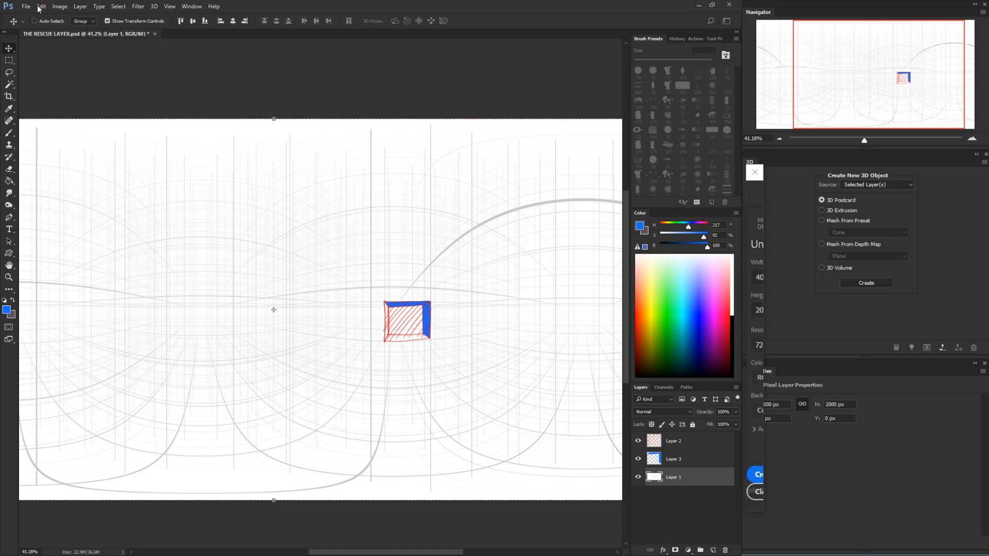
{"action": "key", "text": "Escape"}
{"action": "left_click", "coordinate": [29, 9]}
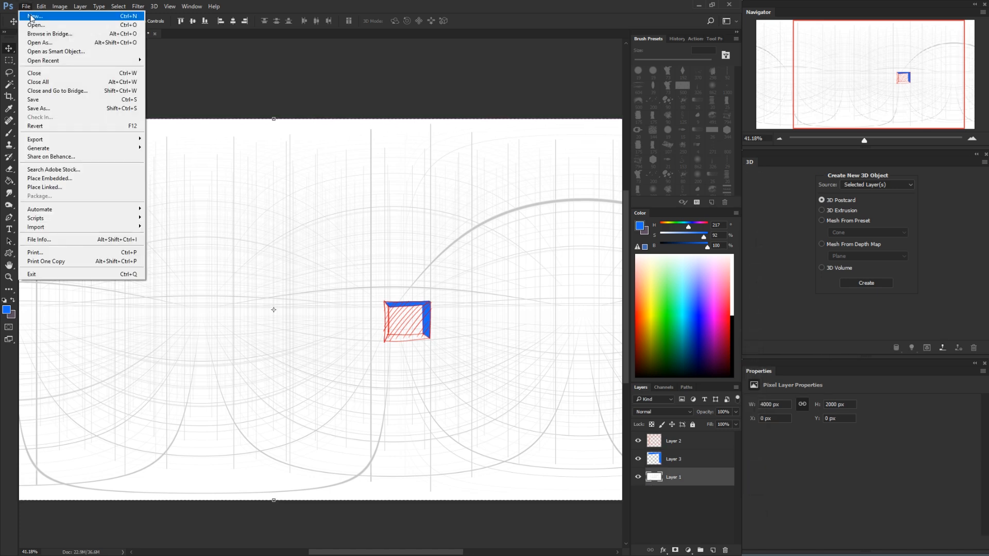
{"action": "left_click", "coordinate": [32, 16]}
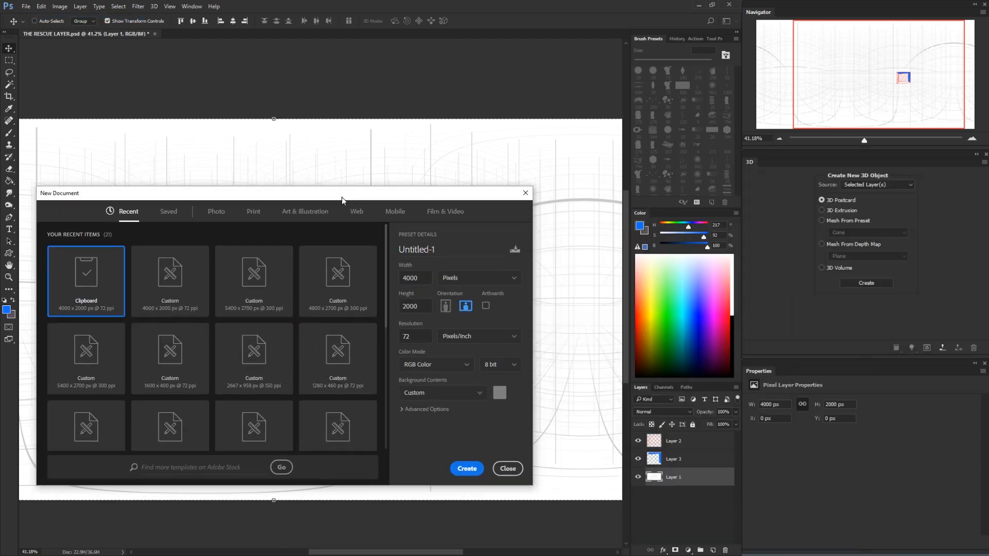
{"action": "left_click_drag", "start_coordinate": [342, 197], "coordinate": [362, 185]}
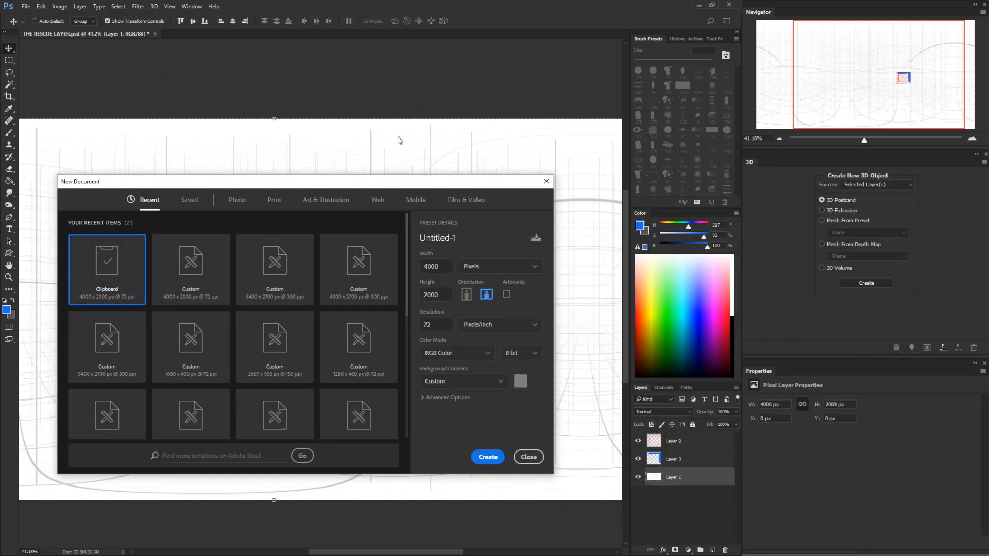
{"action": "left_click", "coordinate": [487, 457]}
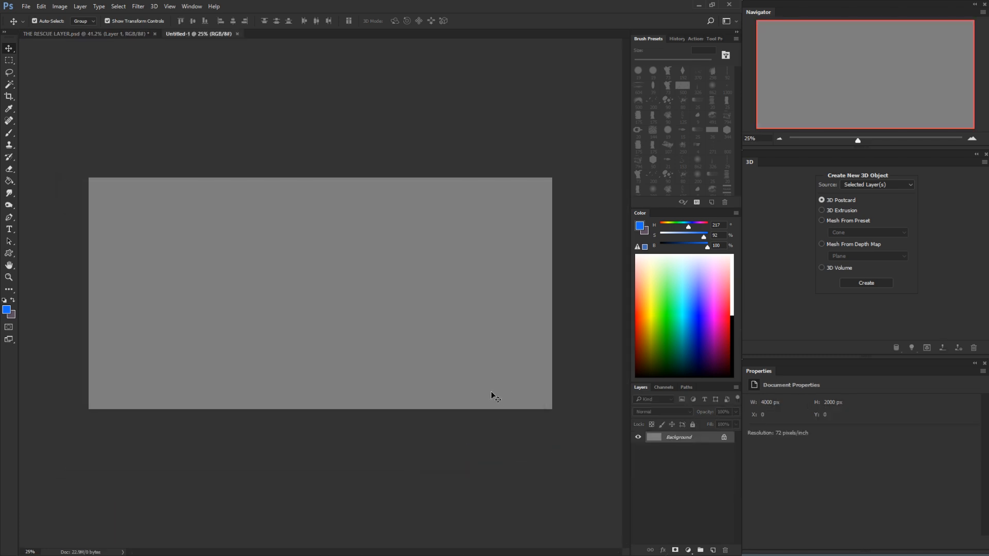
Add a new layer above the gray background and scribble three freehand blue strokes across it with the 19 px brush
{"action": "key", "text": "ctrl+v"}
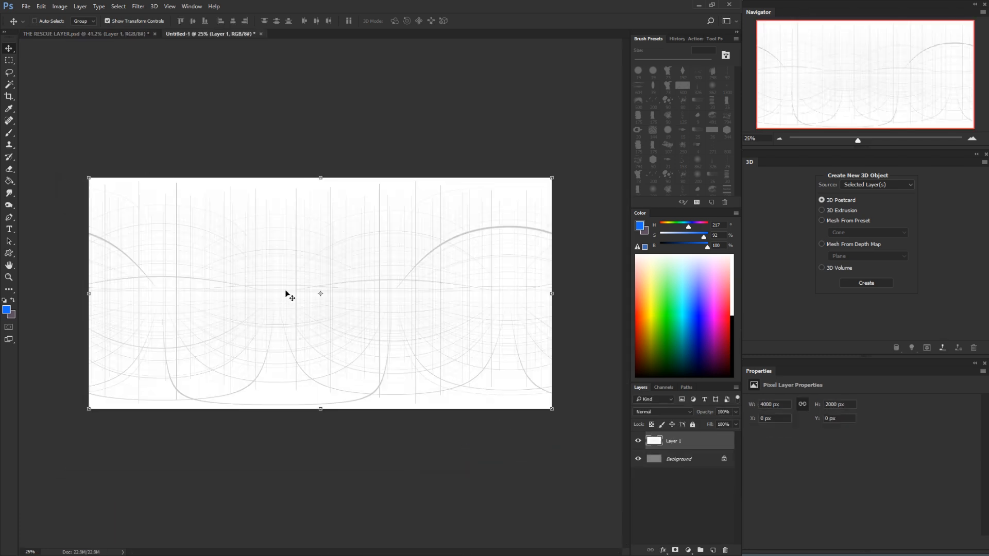
{"action": "key", "text": "ctrl+z"}
{"action": "key", "text": "b"}
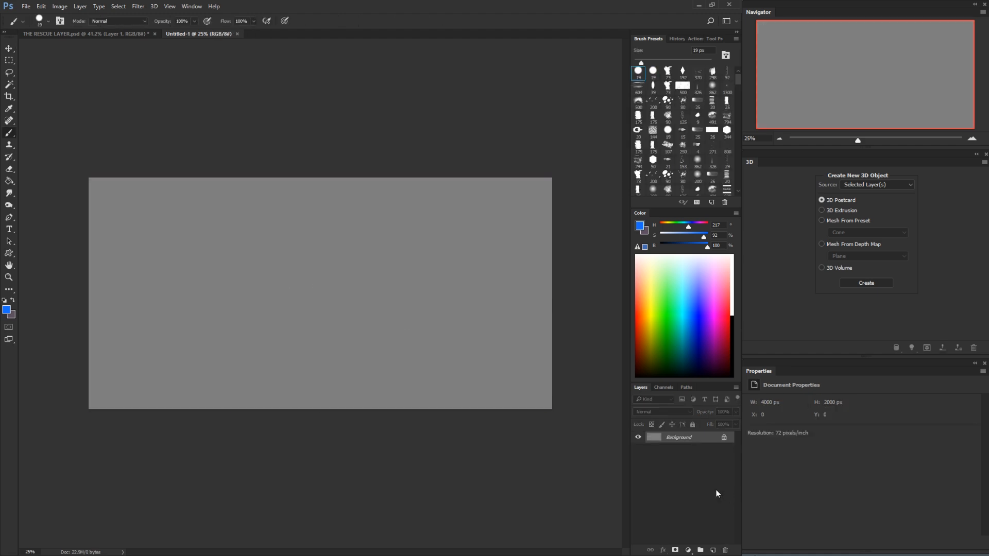
{"action": "left_click", "coordinate": [713, 552]}
{"action": "mouse_move", "coordinate": [278, 254]}
{"action": "left_mouse_down"}
{"action": "mouse_move", "coordinate": [536, 297]}
{"action": "mouse_move", "coordinate": [382, 346]}
{"action": "left_mouse_up"}
{"action": "left_click_drag", "start_coordinate": [242, 249], "coordinate": [212, 353]}
{"action": "mouse_move", "coordinate": [175, 248]}
{"action": "left_mouse_down"}
{"action": "mouse_move", "coordinate": [165, 265]}
{"action": "mouse_move", "coordinate": [344, 326]}
{"action": "left_mouse_up"}
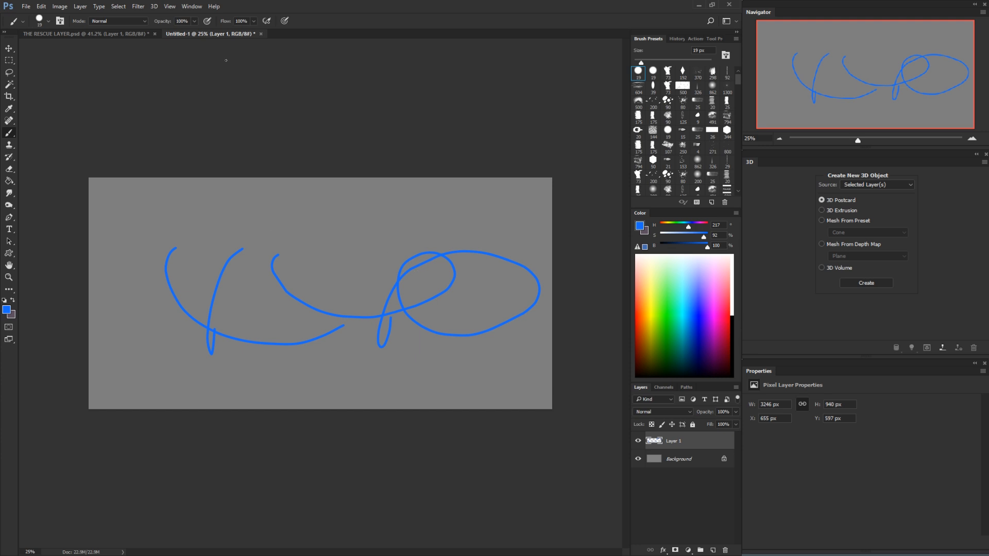
Turn the scribbled layer into a 3D Spherical Panorama mesh and look around inside it
{"action": "left_click", "coordinate": [154, 6]}
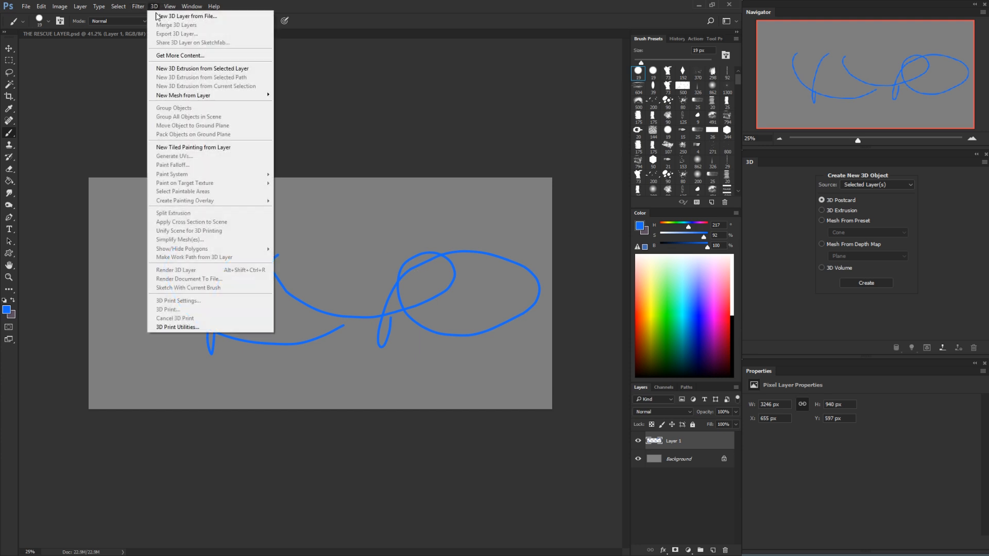
{"action": "mouse_move", "coordinate": [161, 5]}
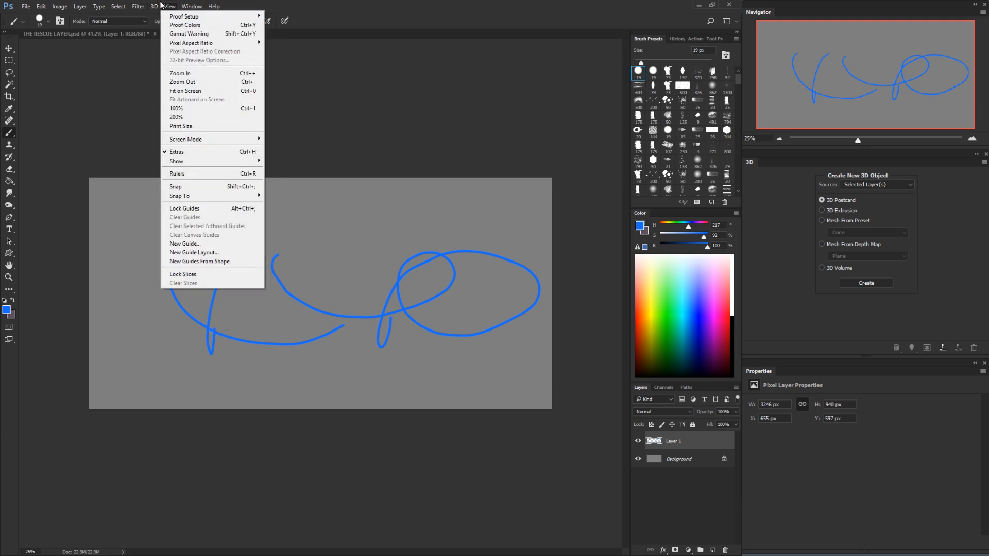
{"action": "mouse_move", "coordinate": [180, 95]}
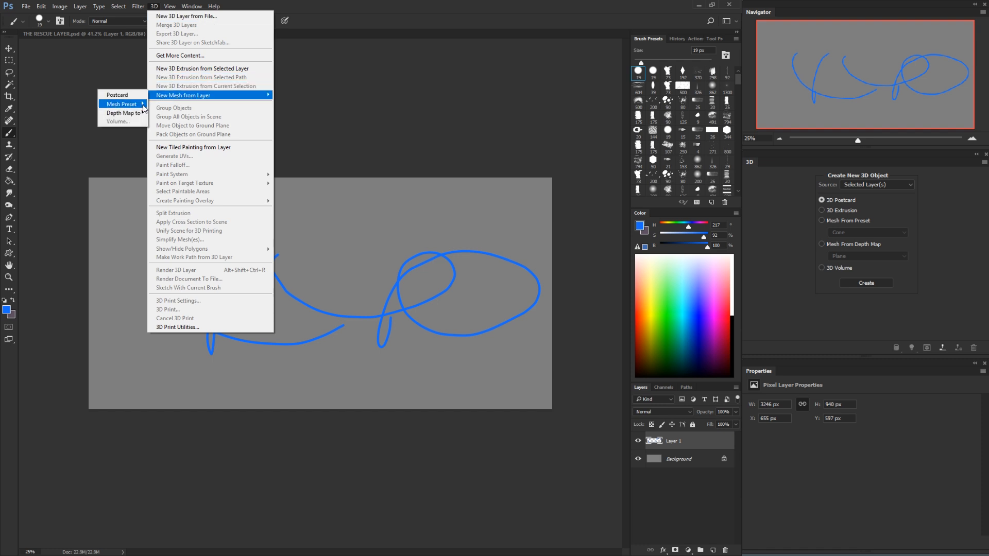
{"action": "mouse_move", "coordinate": [144, 108]}
{"action": "left_click", "coordinate": [58, 192]}
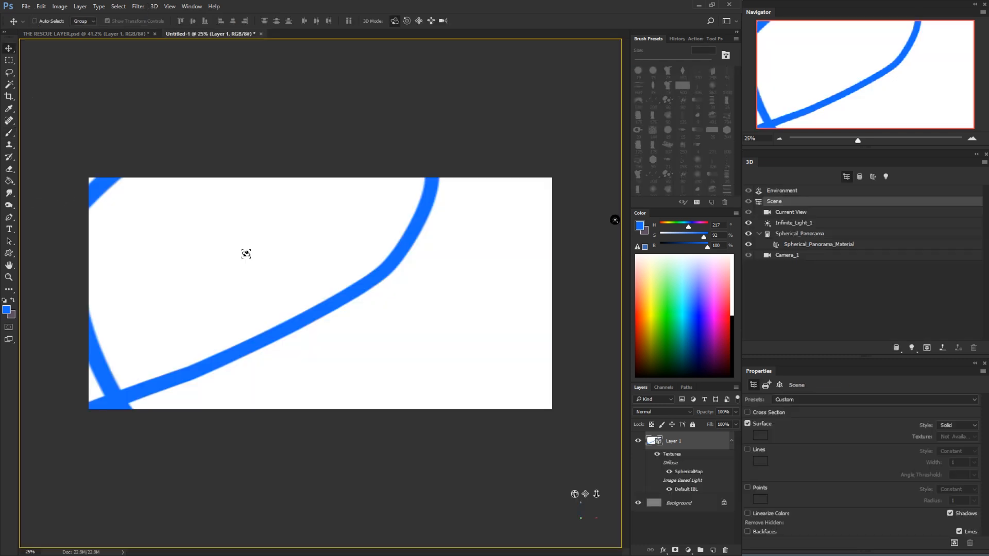
{"action": "left_click_drag", "start_coordinate": [300, 278], "coordinate": [272, 298]}
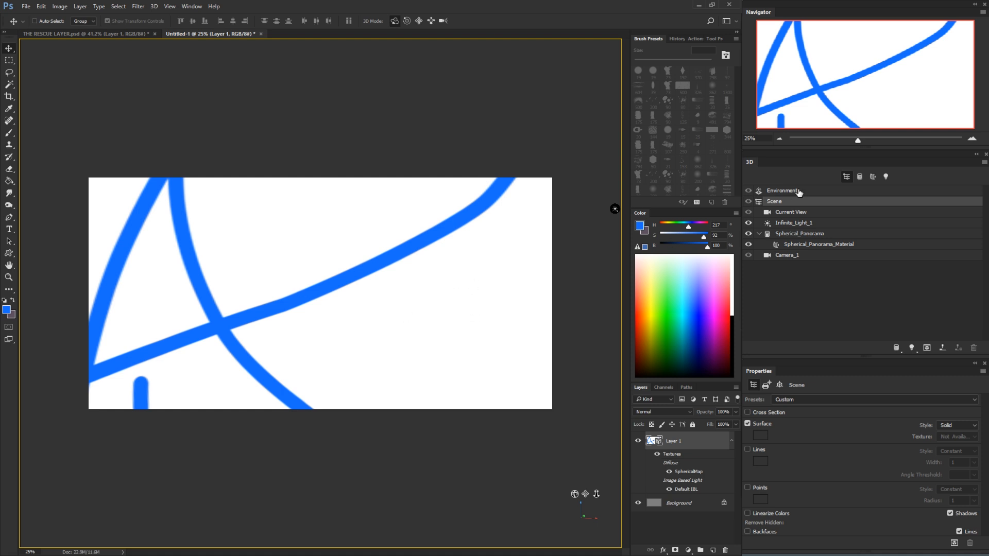
Replace the diffuse texture of Spherical_Panorama_Material with the THE RESCUE LAYER file from the Desktop, and centre the box in the camera view
{"action": "left_click", "coordinate": [818, 235]}
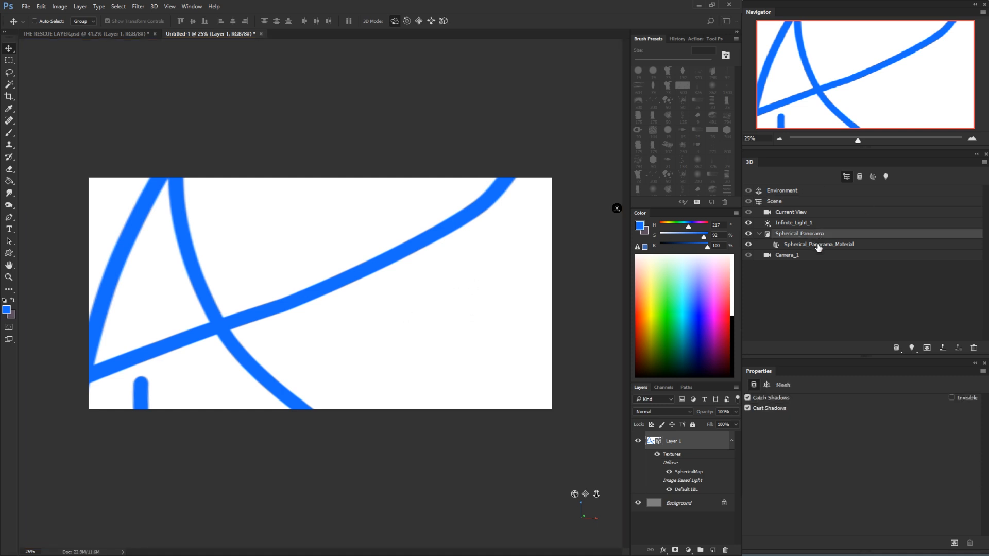
{"action": "left_click", "coordinate": [819, 245]}
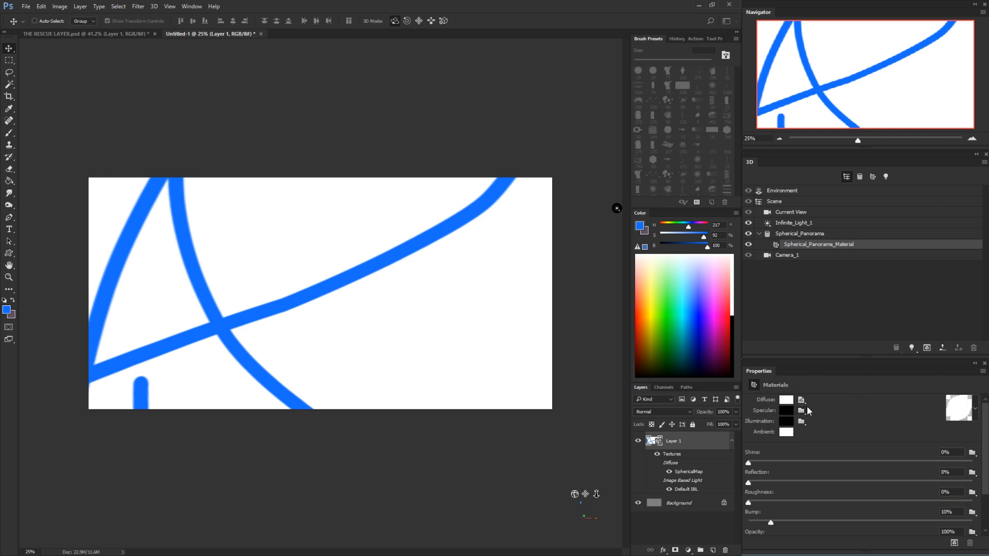
{"action": "left_click", "coordinate": [802, 402]}
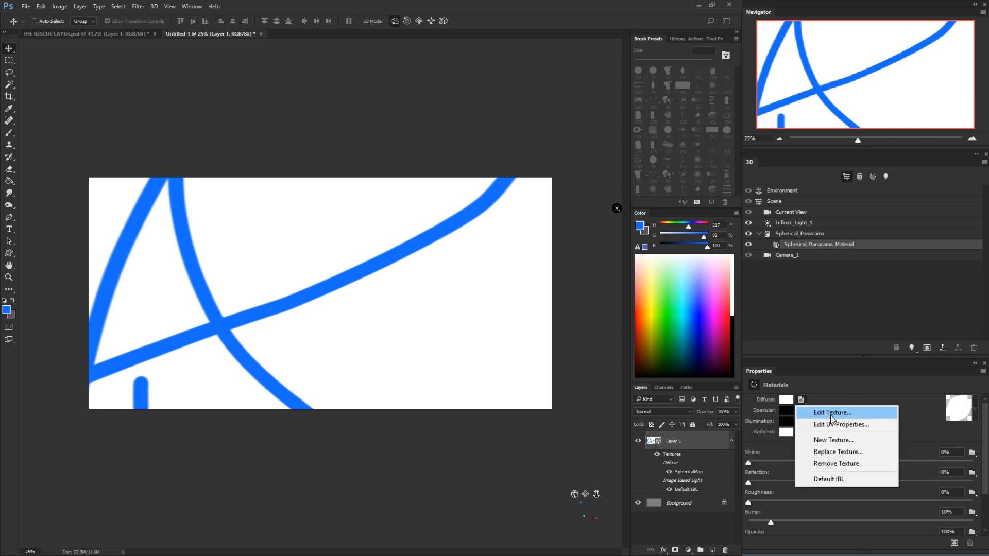
{"action": "left_click", "coordinate": [830, 453]}
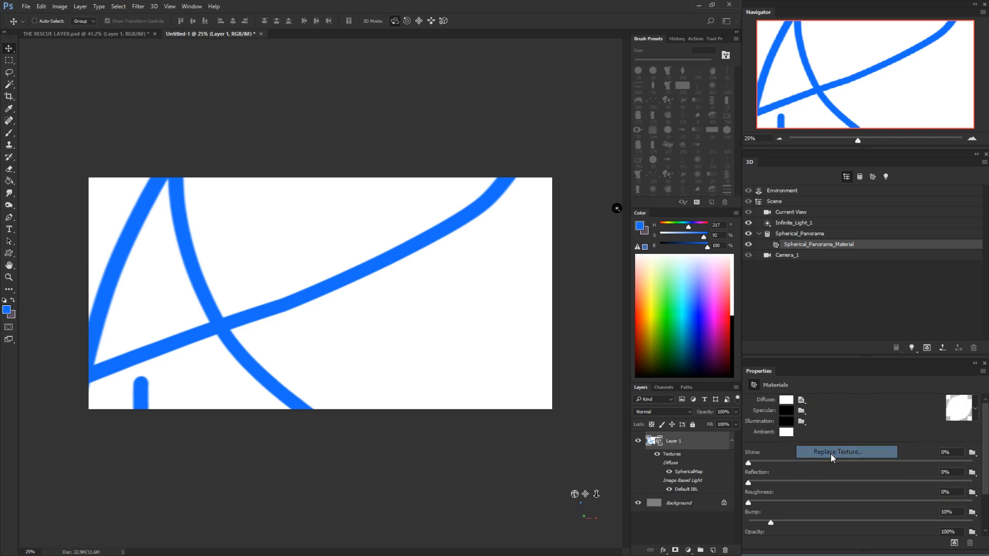
{"action": "scroll", "coordinate": [592, 314], "scroll_direction": "down", "scroll_amount": 2}
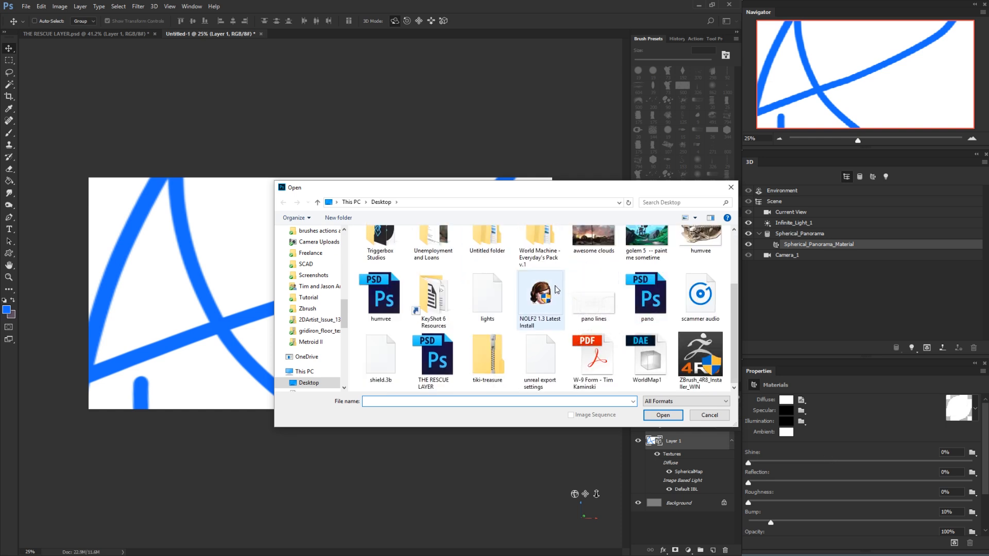
{"action": "left_click", "coordinate": [455, 343]}
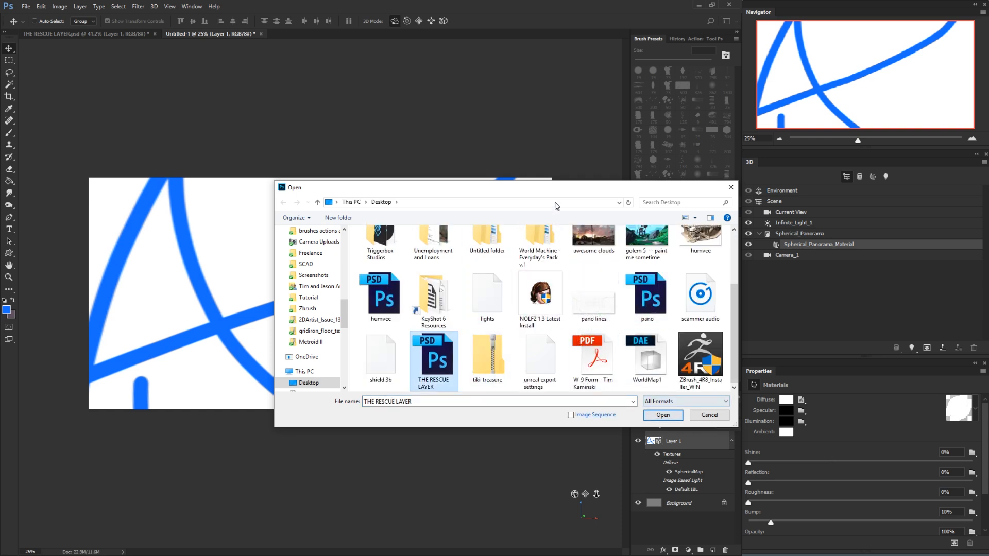
{"action": "left_click", "coordinate": [654, 412]}
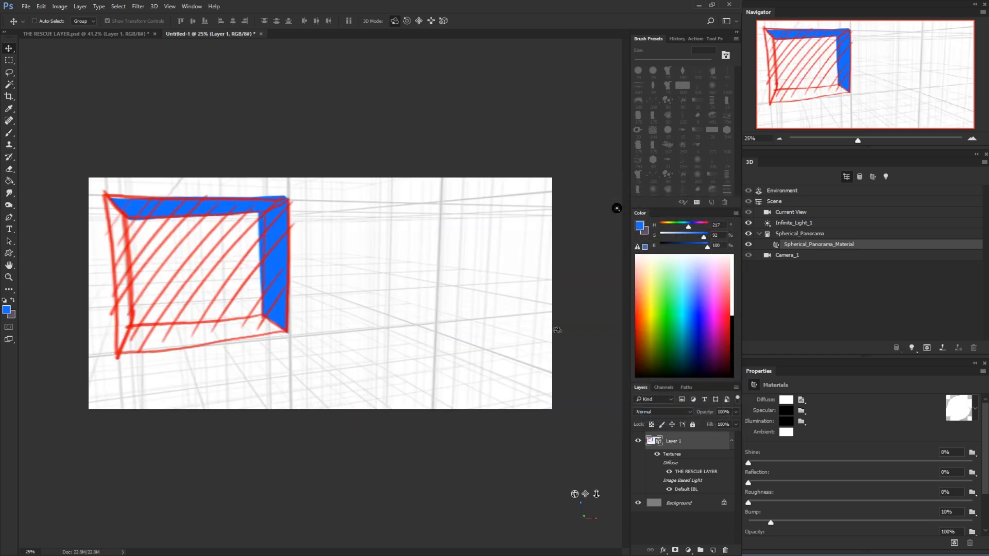
{"action": "mouse_move", "coordinate": [390, 125]}
{"action": "left_mouse_down"}
{"action": "mouse_move", "coordinate": [362, 100]}
{"action": "mouse_move", "coordinate": [332, 239]}
{"action": "mouse_move", "coordinate": [280, 230]}
{"action": "mouse_move", "coordinate": [276, 272]}
{"action": "mouse_move", "coordinate": [386, 267]}
{"action": "mouse_move", "coordinate": [411, 237]}
{"action": "mouse_move", "coordinate": [327, 236]}
{"action": "mouse_move", "coordinate": [320, 254]}
{"action": "mouse_move", "coordinate": [347, 253]}
{"action": "mouse_move", "coordinate": [336, 222]}
{"action": "mouse_move", "coordinate": [302, 221]}
{"action": "mouse_move", "coordinate": [366, 244]}
{"action": "mouse_move", "coordinate": [611, 261]}
{"action": "left_mouse_up"}
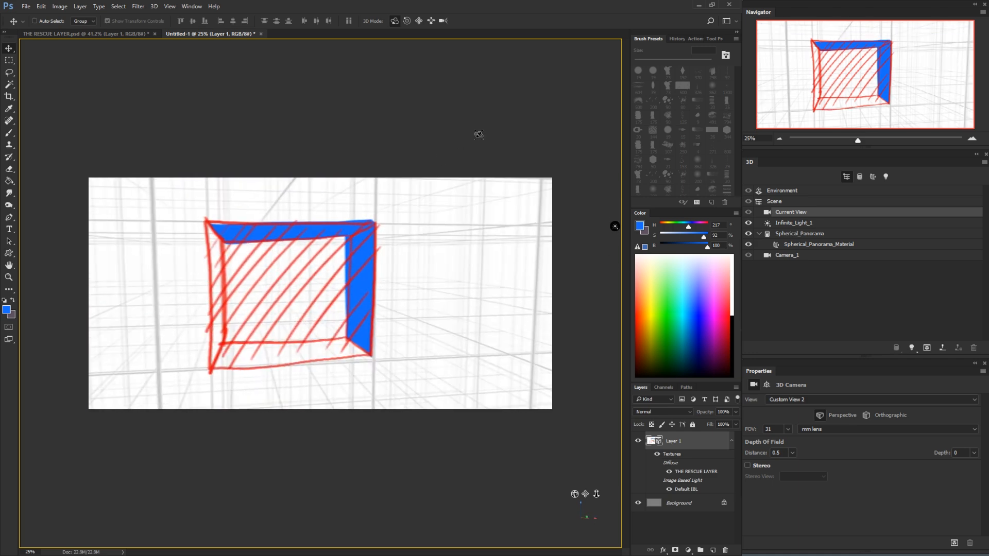
Open the panorama's diffuse texture to check its separate layers, and close it without changes
{"action": "left_click", "coordinate": [811, 244]}
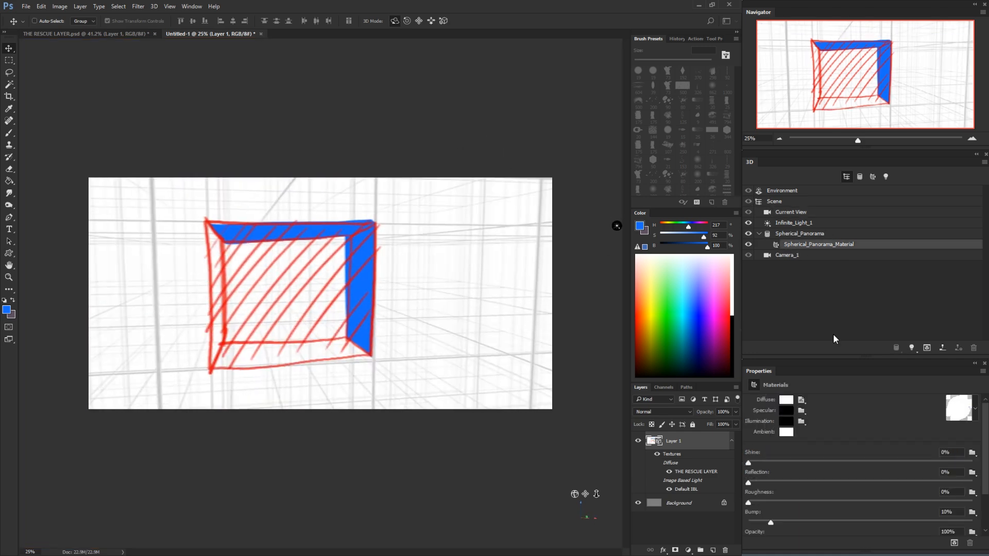
{"action": "left_click", "coordinate": [801, 400]}
{"action": "left_click", "coordinate": [819, 411]}
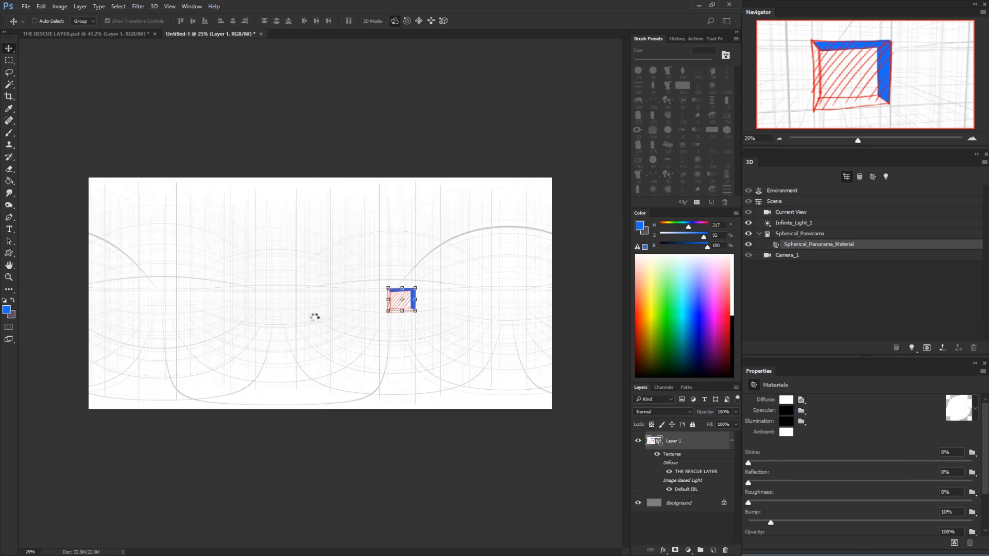
{"action": "key", "text": "z"}
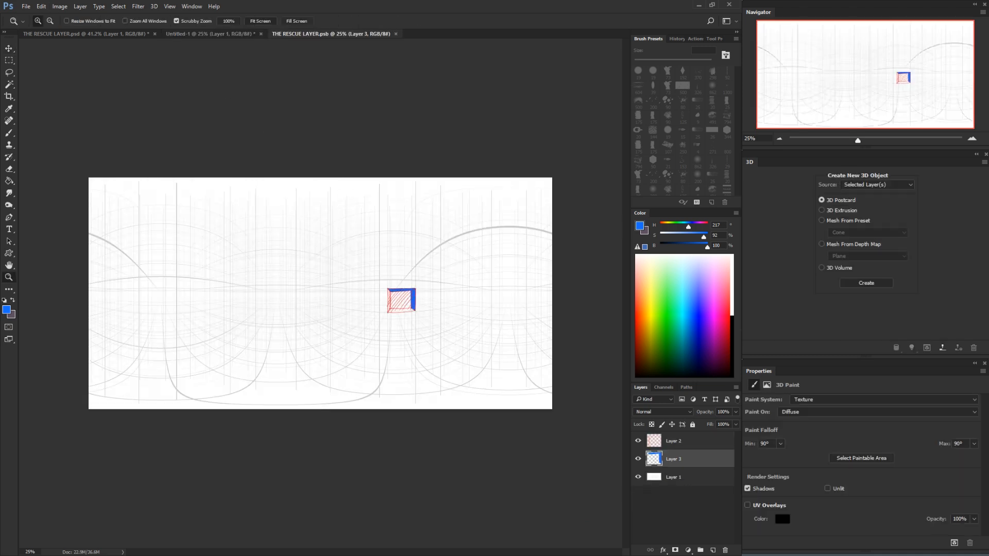
{"action": "left_click", "coordinate": [21, 7]}
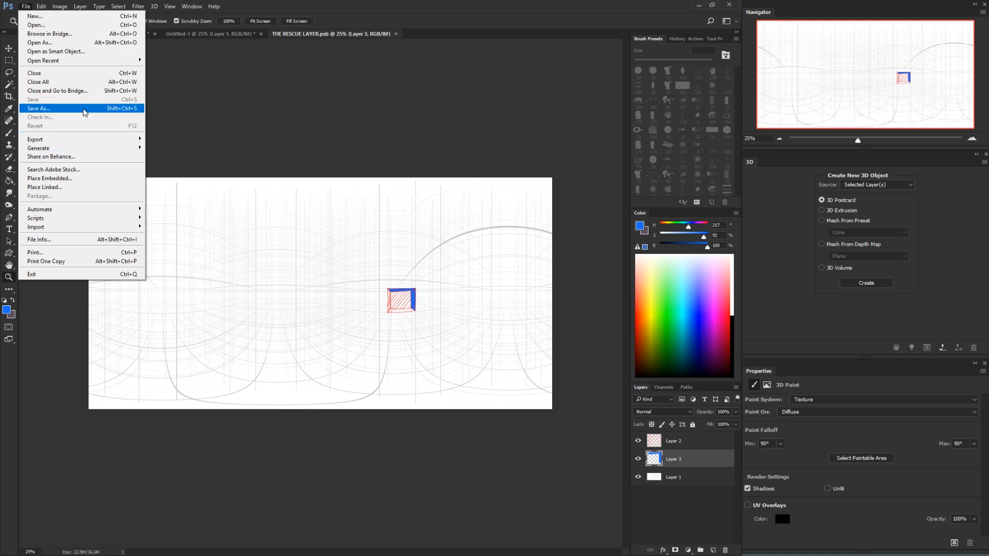
{"action": "left_click", "coordinate": [321, 91]}
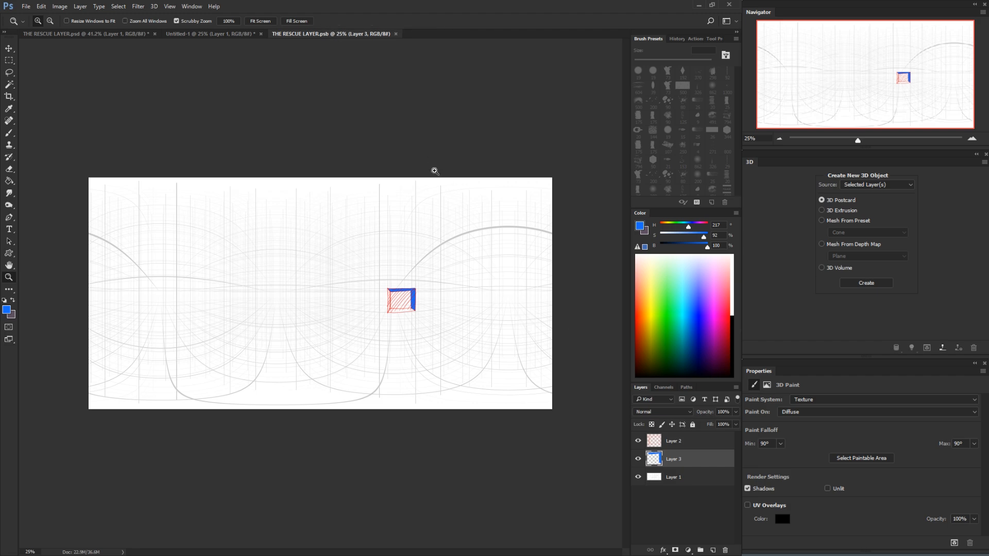
{"action": "left_click_drag", "start_coordinate": [401, 289], "coordinate": [412, 289]}
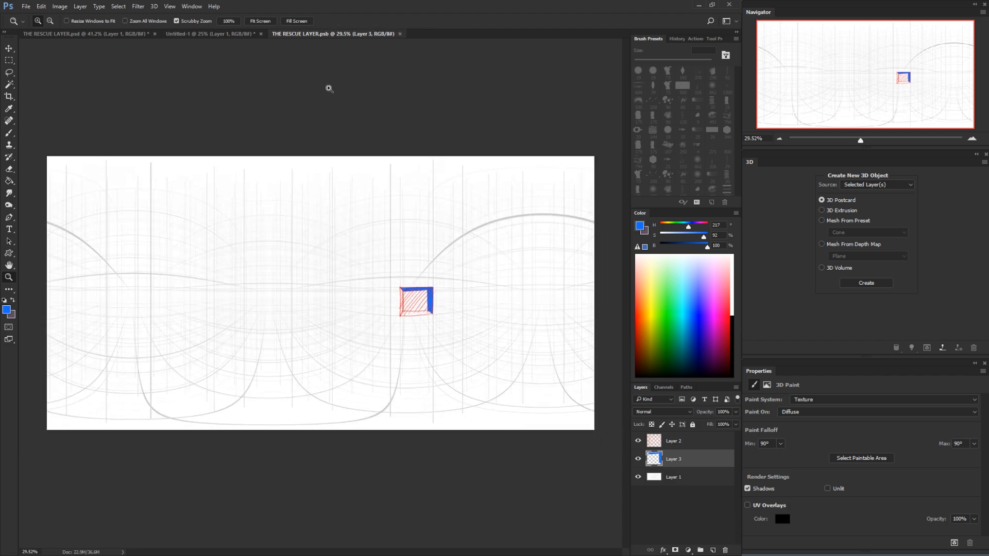
{"action": "key", "text": "ctrl+w"}
Reopen the panorama's diffuse texture, delete the two box drawing layers and add a new empty layer above the grid
{"action": "key", "text": "v"}
{"action": "left_click", "coordinate": [423, 97]}
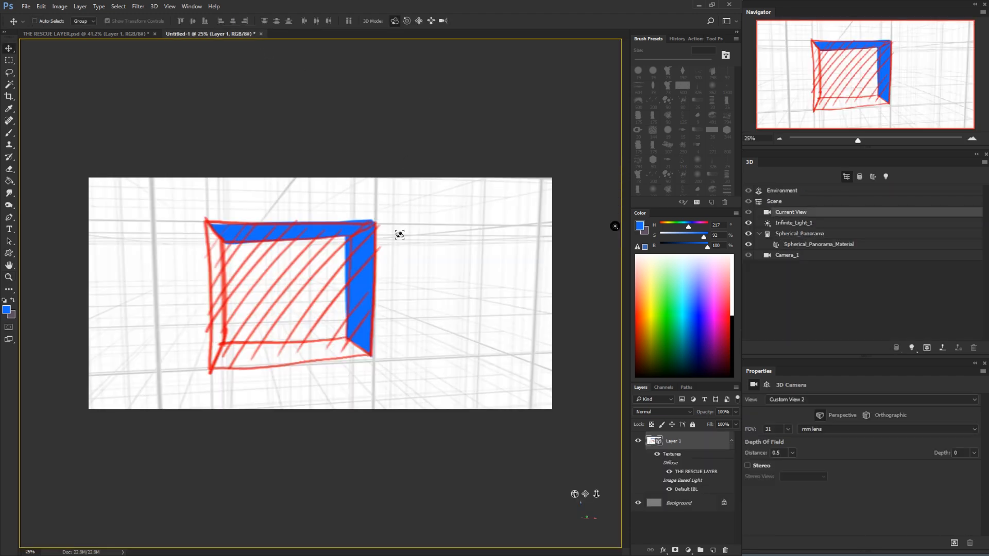
{"action": "mouse_move", "coordinate": [400, 234]}
{"action": "left_mouse_down"}
{"action": "mouse_move", "coordinate": [443, 225]}
{"action": "mouse_move", "coordinate": [434, 195]}
{"action": "mouse_move", "coordinate": [364, 201]}
{"action": "mouse_move", "coordinate": [250, 245]}
{"action": "mouse_move", "coordinate": [390, 239]}
{"action": "left_mouse_up"}
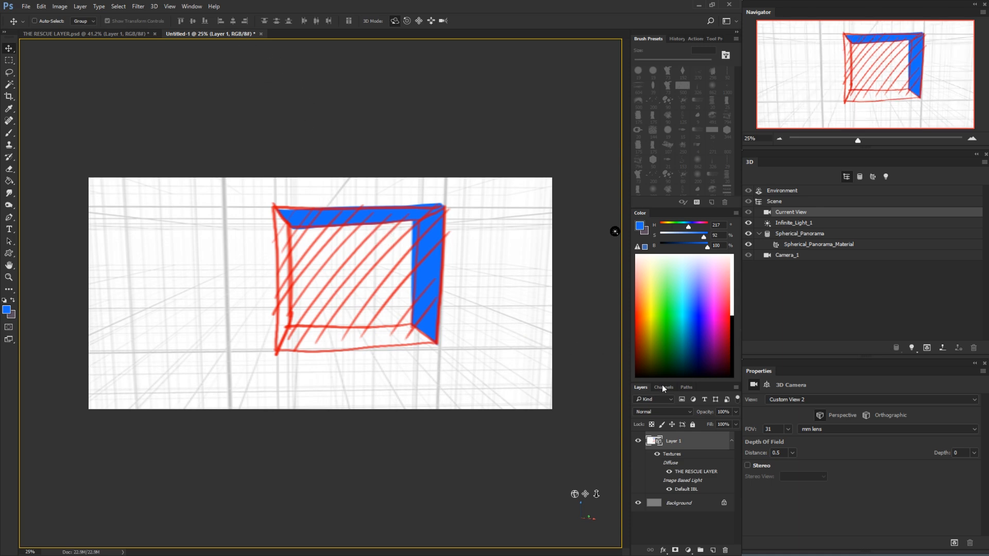
{"action": "left_click", "coordinate": [820, 248]}
{"action": "left_click", "coordinate": [802, 400]}
{"action": "left_click", "coordinate": [809, 412]}
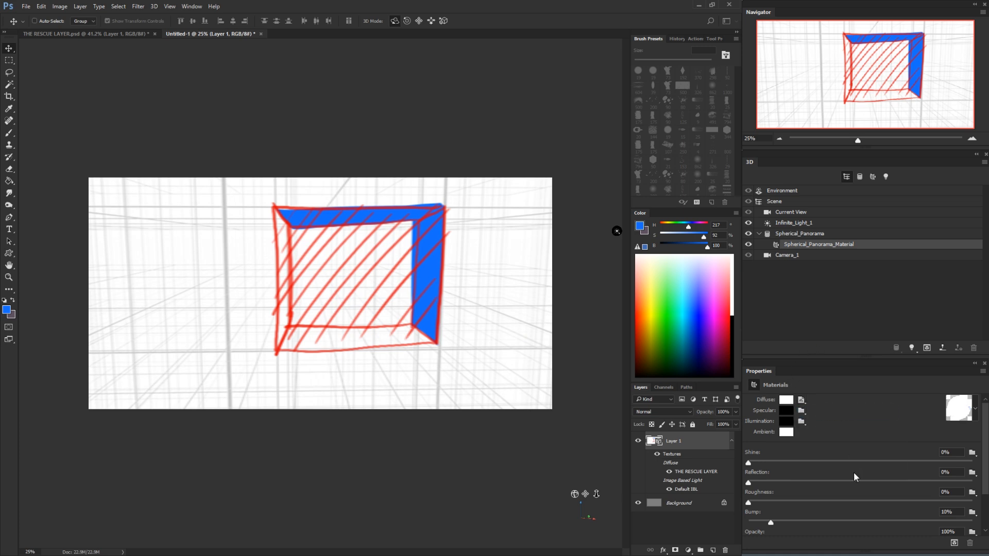
{"action": "left_click", "coordinate": [675, 446], "text": "shift"}
{"action": "left_click_drag", "start_coordinate": [677, 458], "coordinate": [726, 550]}
{"action": "left_click", "coordinate": [712, 550]}
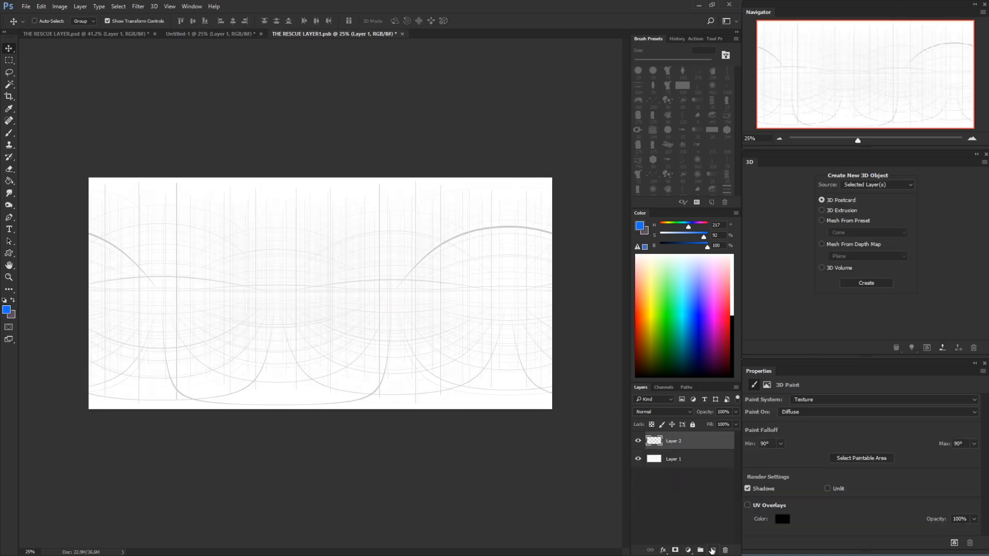
Return to the Untitled-1 panorama and set the current camera's field of view to a 16 mm lens
{"action": "left_click", "coordinate": [206, 34]}
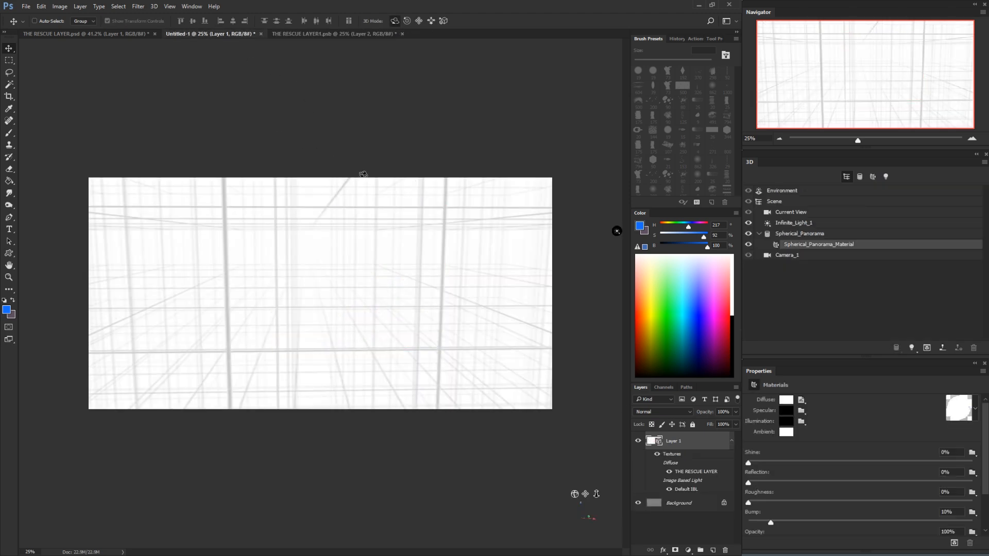
{"action": "left_click", "coordinate": [523, 139]}
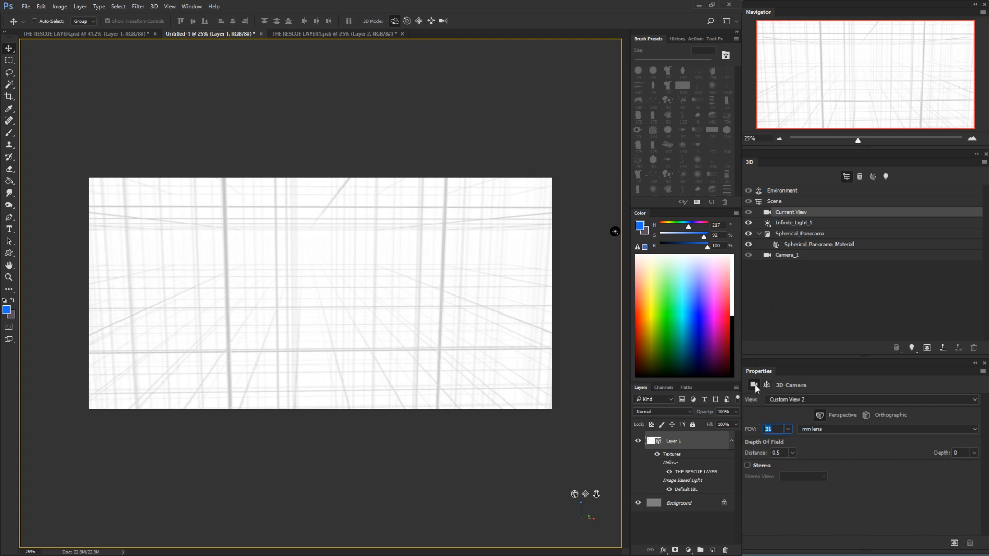
{"action": "type", "text": "16"}
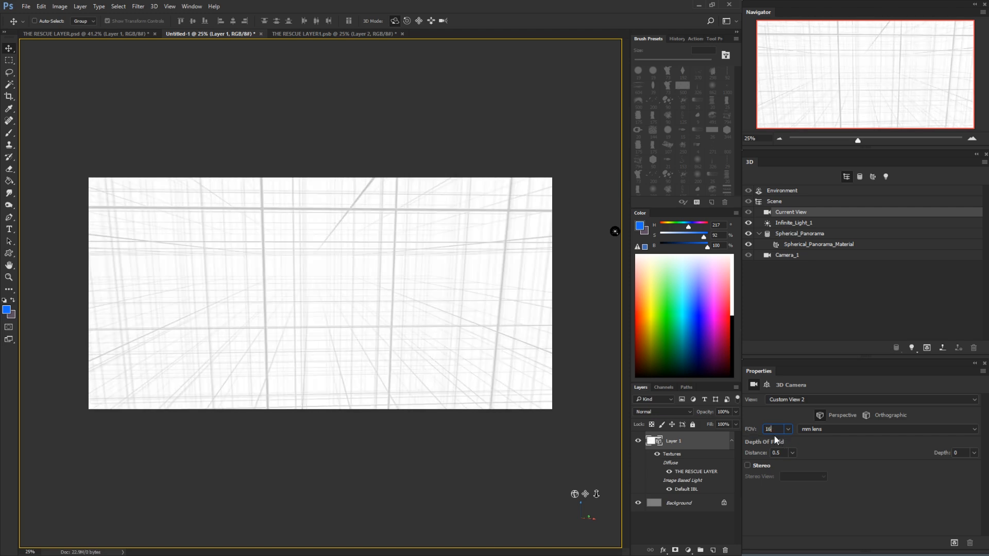
Paint a small blue test scribble on the empty Layer 2 of the THE RESCUE LAYER1 texture and return to the Untitled-1 panorama
{"action": "left_click", "coordinate": [487, 144]}
{"action": "left_click_drag", "start_coordinate": [478, 276], "coordinate": [469, 326]}
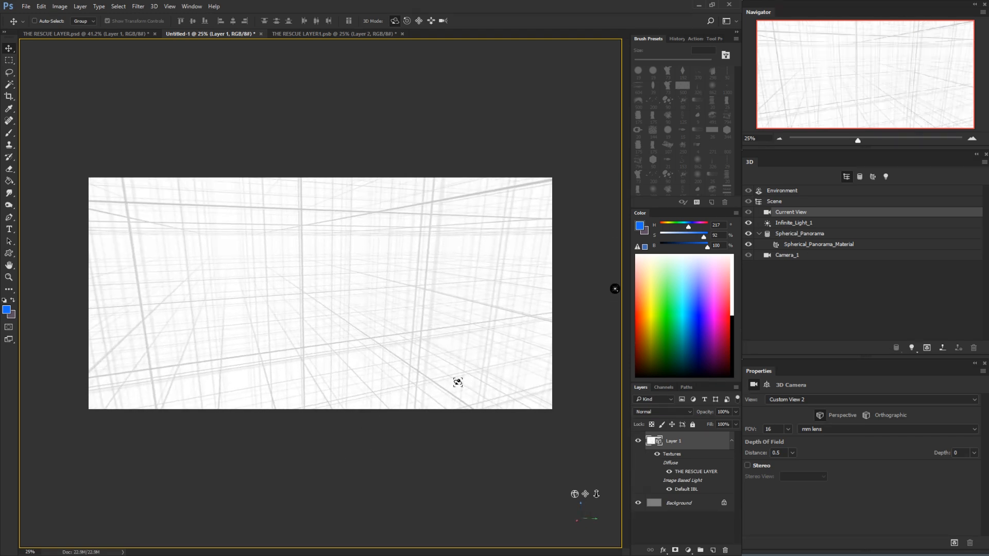
{"action": "left_click", "coordinate": [332, 33]}
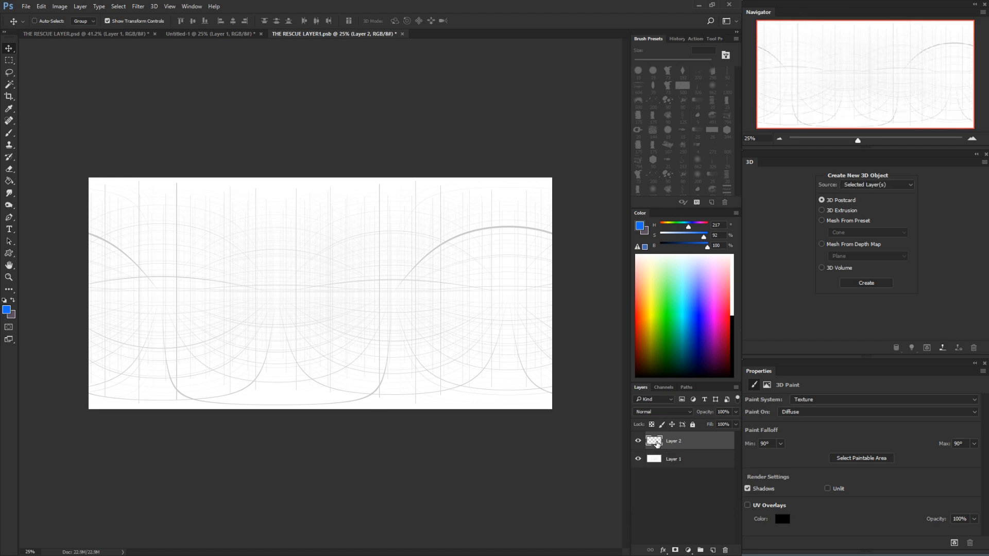
{"action": "key", "text": "b"}
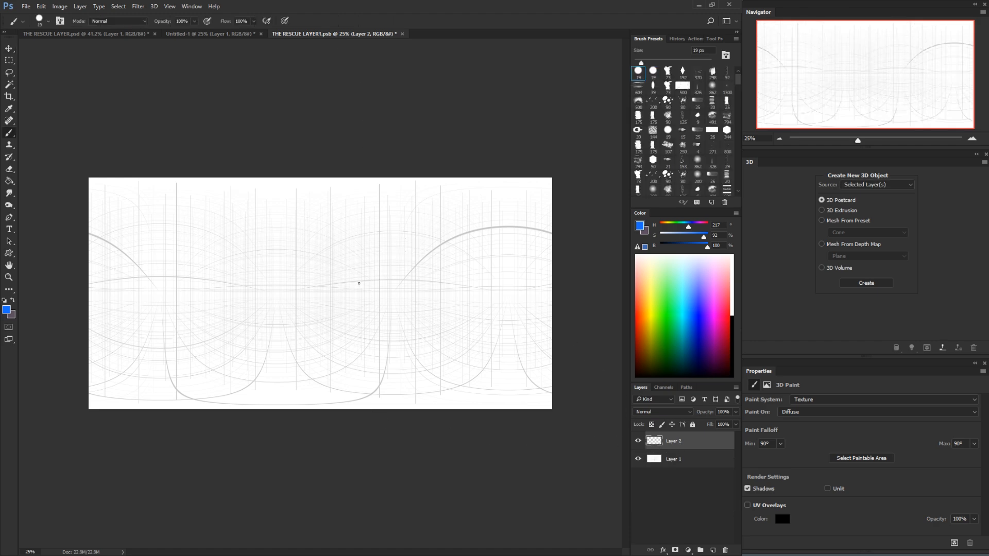
{"action": "left_click", "coordinate": [237, 35]}
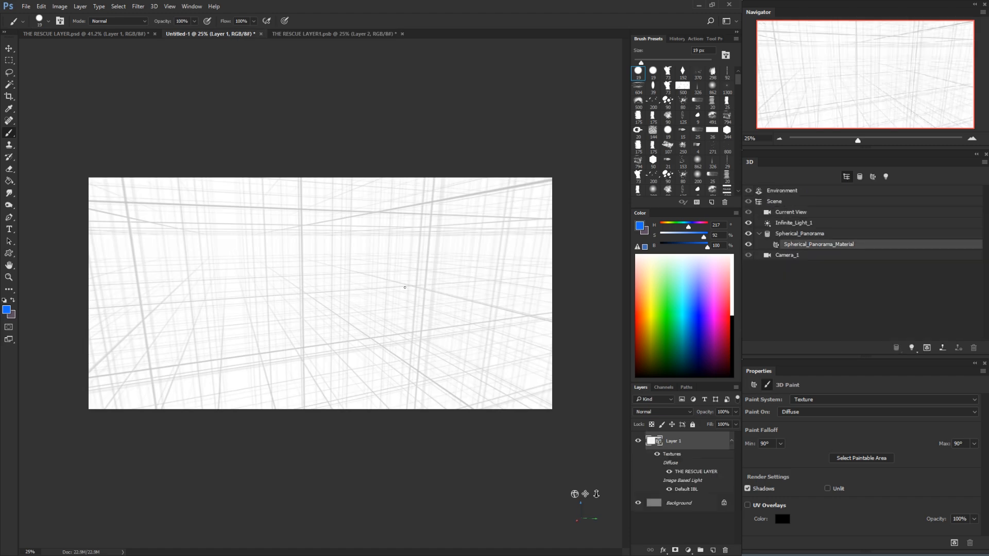
Find the blue test scribble in the panorama and remove it
{"action": "key", "text": "v"}
{"action": "left_click", "coordinate": [482, 130]}
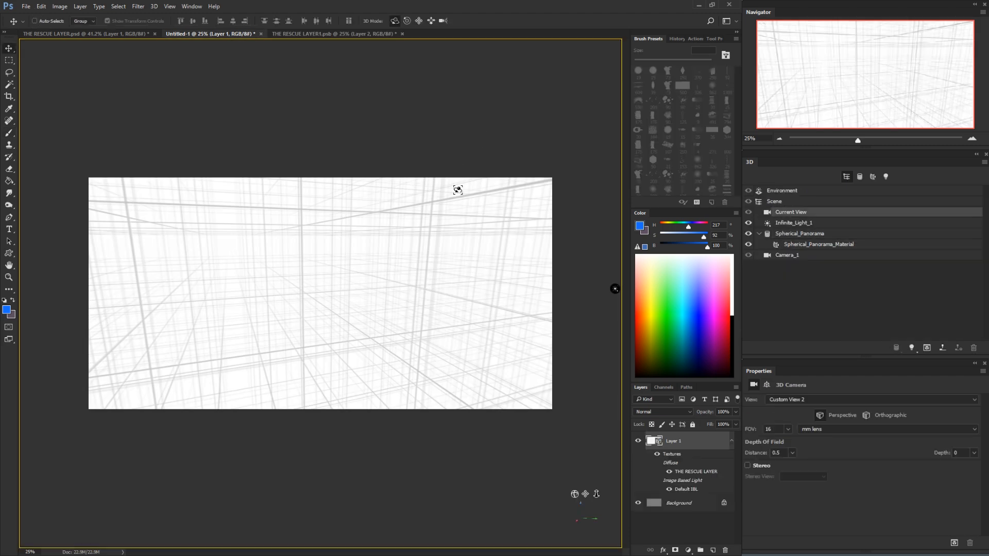
{"action": "mouse_move", "coordinate": [411, 313]}
{"action": "left_mouse_down"}
{"action": "mouse_move", "coordinate": [484, 313]}
{"action": "mouse_move", "coordinate": [468, 298]}
{"action": "left_mouse_up"}
{"action": "key", "text": "e"}
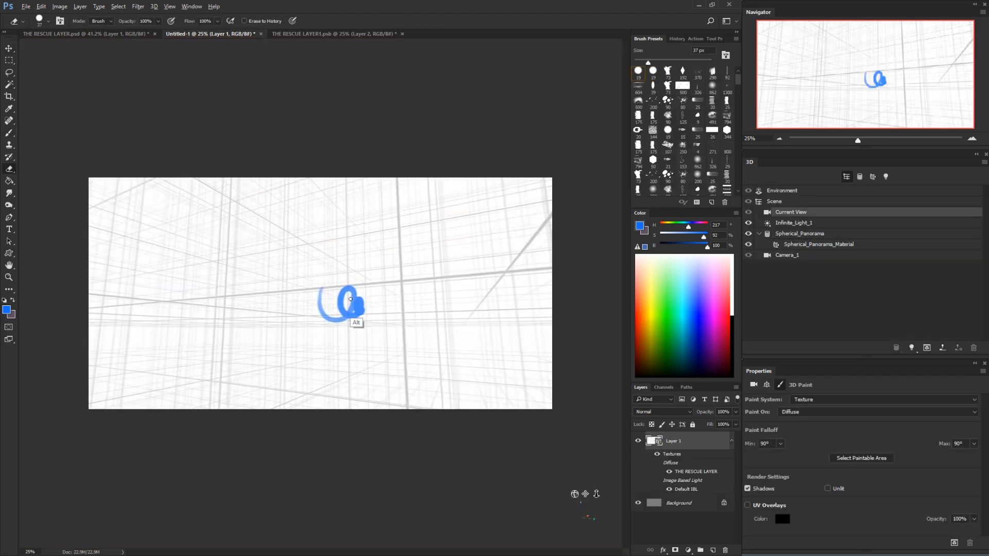
{"action": "mouse_move", "coordinate": [357, 324]}
{"action": "left_mouse_down"}
{"action": "mouse_move", "coordinate": [335, 298]}
{"action": "mouse_move", "coordinate": [397, 327]}
{"action": "mouse_move", "coordinate": [258, 336]}
{"action": "mouse_move", "coordinate": [256, 312]}
{"action": "left_mouse_up"}
{"action": "key", "text": "b"}
{"action": "key", "text": "v"}
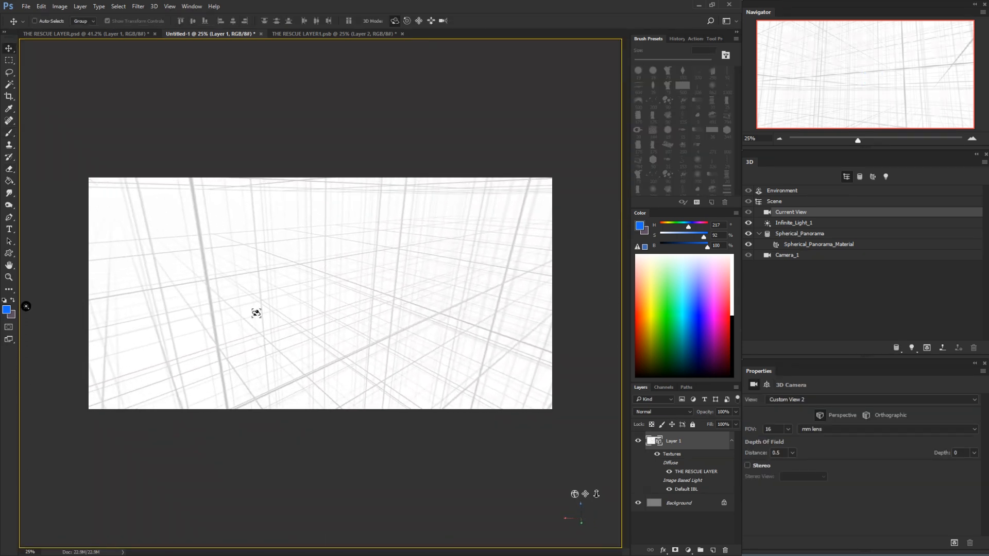
Set the painting colour to black, and try a freehand brush stroke directly on the panorama before undoing it
{"action": "left_click_drag", "start_coordinate": [685, 243], "coordinate": [657, 243]}
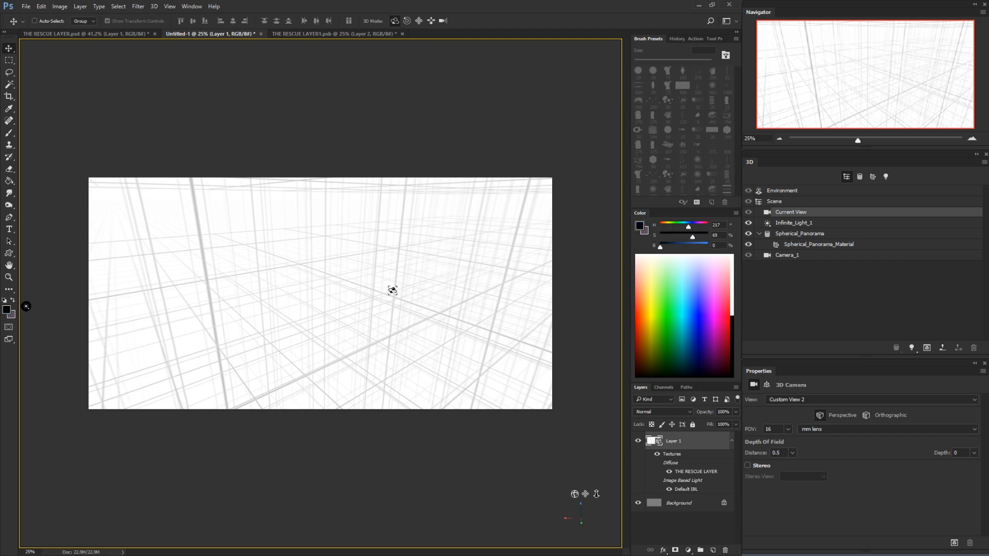
{"action": "key", "text": "b"}
{"action": "mouse_move", "coordinate": [265, 263]}
{"action": "left_mouse_down"}
{"action": "mouse_move", "coordinate": [373, 254]}
{"action": "mouse_move", "coordinate": [492, 279]}
{"action": "left_mouse_up"}
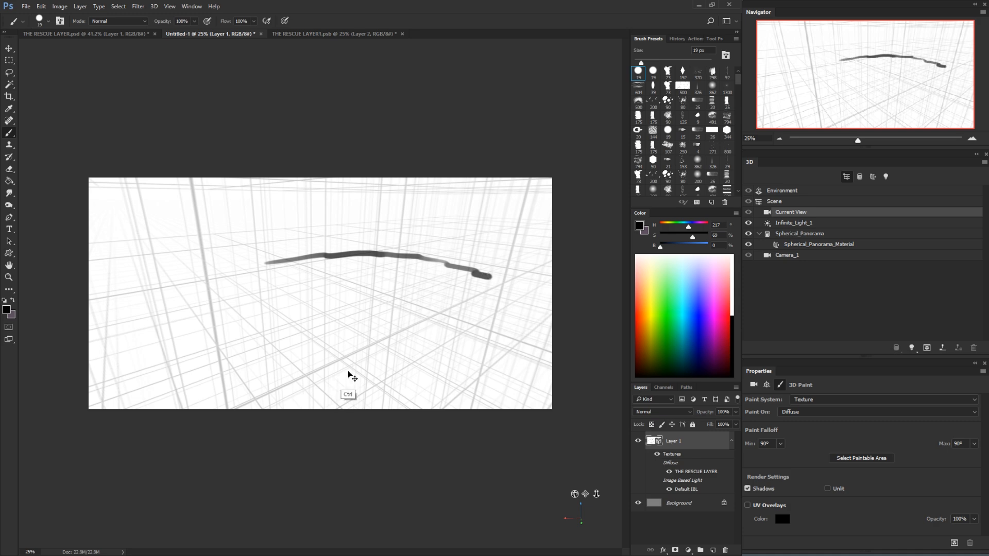
{"action": "key", "text": "ctrl+z"}
Add a new layer above the panorama and sketch thin, uneven ground lines across the middle of the scene
{"action": "left_click", "coordinate": [712, 550]}
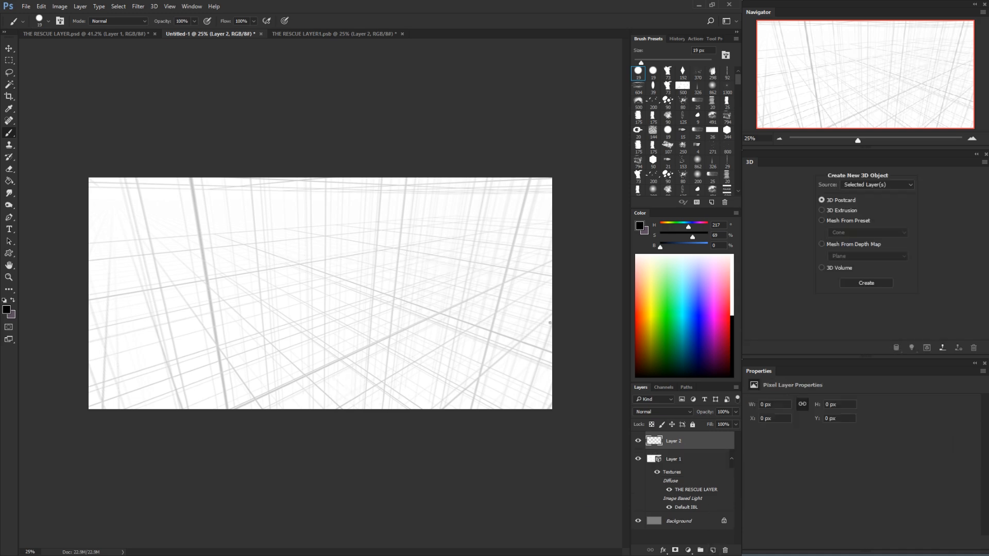
{"action": "mouse_move", "coordinate": [458, 261]}
{"action": "left_mouse_down"}
{"action": "mouse_move", "coordinate": [295, 263]}
{"action": "mouse_move", "coordinate": [214, 284]}
{"action": "mouse_move", "coordinate": [238, 298]}
{"action": "left_mouse_up"}
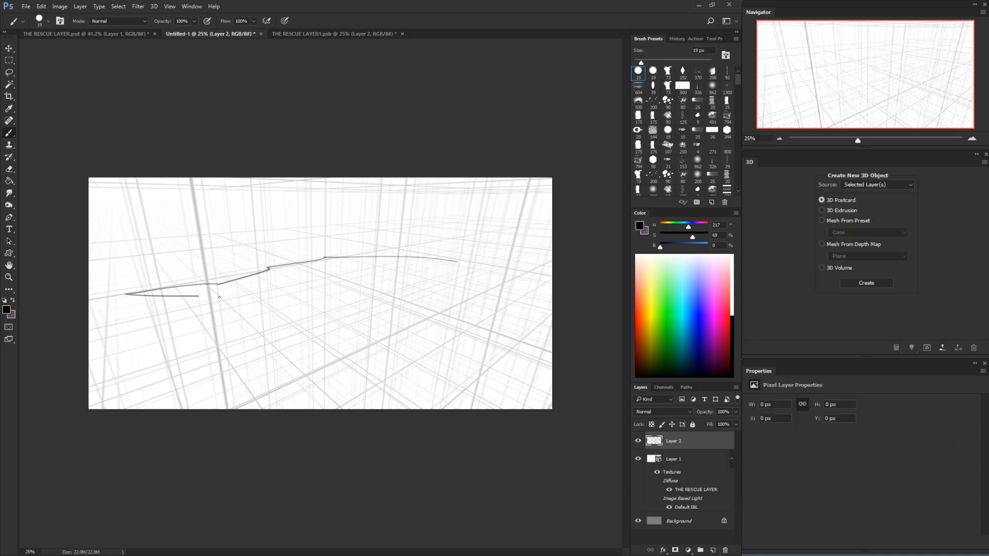
{"action": "mouse_move", "coordinate": [347, 261]}
{"action": "left_mouse_down"}
{"action": "mouse_move", "coordinate": [535, 257]}
{"action": "mouse_move", "coordinate": [339, 257]}
{"action": "left_mouse_up"}
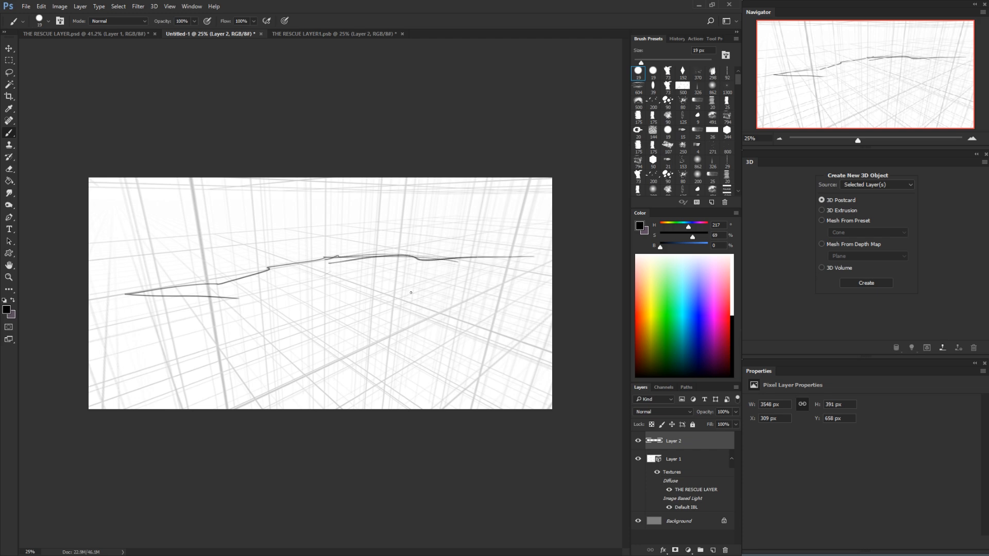
Sketch a flight of three box-shaped stairs below the ground line, following the perspective grid
{"action": "mouse_move", "coordinate": [396, 306]}
{"action": "left_mouse_down"}
{"action": "mouse_move", "coordinate": [454, 332]}
{"action": "mouse_move", "coordinate": [470, 327]}
{"action": "left_mouse_up"}
{"action": "left_click_drag", "start_coordinate": [391, 323], "coordinate": [439, 342]}
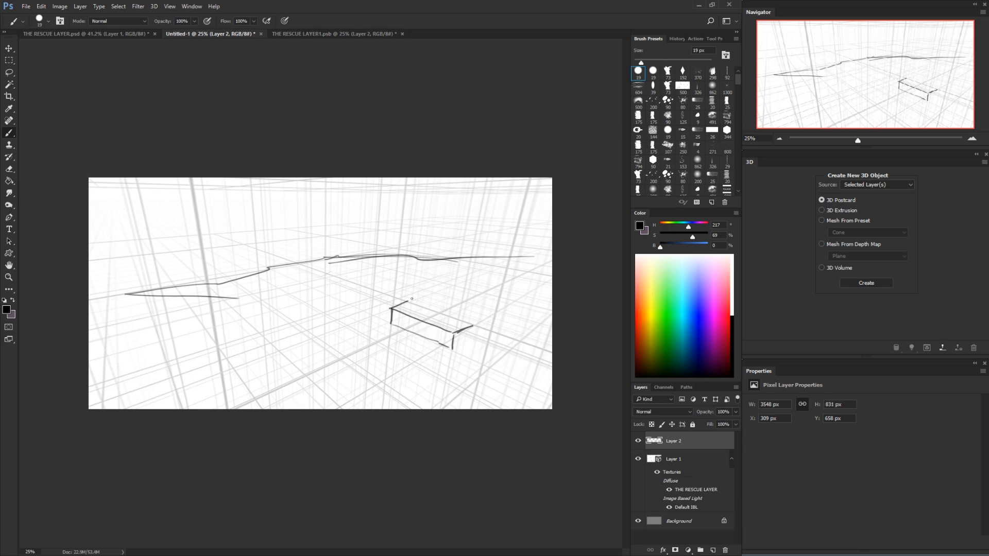
{"action": "mouse_move", "coordinate": [411, 285]}
{"action": "left_mouse_down"}
{"action": "mouse_move", "coordinate": [463, 307]}
{"action": "mouse_move", "coordinate": [475, 325]}
{"action": "left_mouse_up"}
{"action": "left_click_drag", "start_coordinate": [448, 287], "coordinate": [491, 300]}
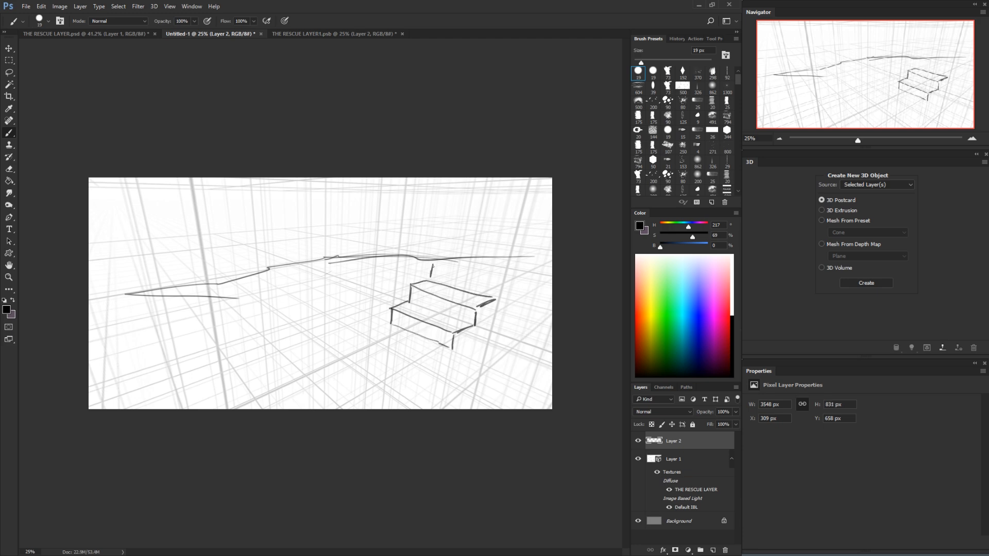
{"action": "left_click_drag", "start_coordinate": [433, 266], "coordinate": [495, 281]}
Sketch winding path edges and grass at the foot of the stairs, and merge the drawing layer down into the panorama
{"action": "mouse_move", "coordinate": [390, 325]}
{"action": "left_mouse_down"}
{"action": "mouse_move", "coordinate": [339, 337]}
{"action": "mouse_move", "coordinate": [320, 364]}
{"action": "mouse_move", "coordinate": [247, 371]}
{"action": "left_mouse_up"}
{"action": "mouse_move", "coordinate": [453, 348]}
{"action": "left_mouse_down"}
{"action": "mouse_move", "coordinate": [450, 370]}
{"action": "mouse_move", "coordinate": [424, 394]}
{"action": "left_mouse_up"}
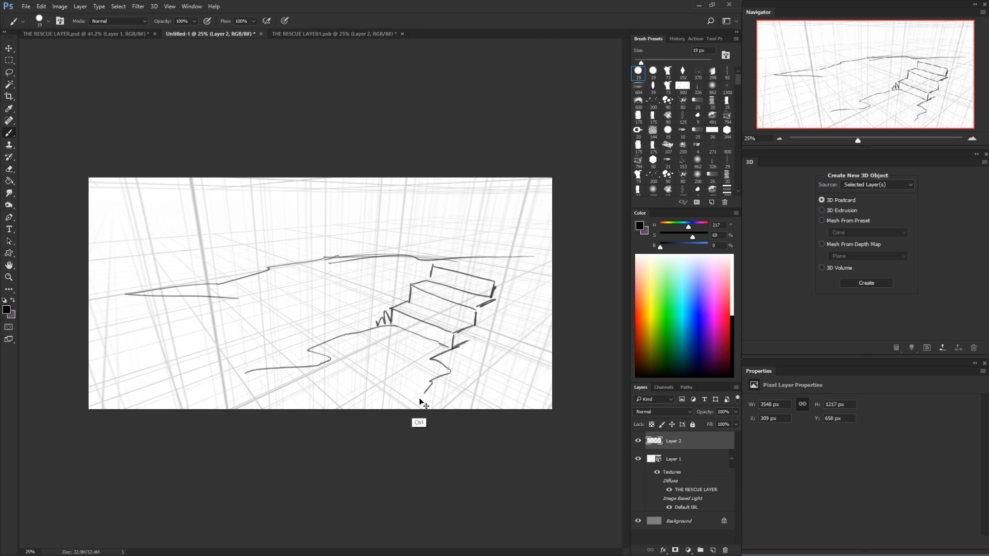
{"action": "key", "text": "ctrl+e"}
Extend the winding path lines into the area beside the stairs on a new layer, and merge it into the panorama
{"action": "key", "text": "v"}
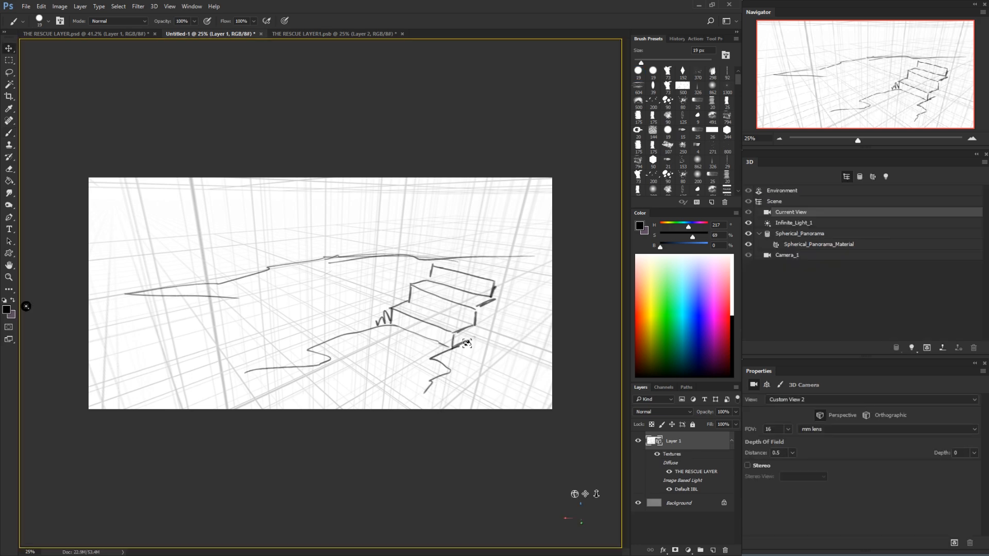
{"action": "mouse_move", "coordinate": [465, 342]}
{"action": "left_mouse_down"}
{"action": "mouse_move", "coordinate": [507, 338]}
{"action": "mouse_move", "coordinate": [510, 346]}
{"action": "mouse_move", "coordinate": [419, 353]}
{"action": "left_mouse_up"}
{"action": "key", "text": "b"}
{"action": "mouse_move", "coordinate": [370, 326]}
{"action": "left_mouse_down"}
{"action": "mouse_move", "coordinate": [291, 320]}
{"action": "mouse_move", "coordinate": [273, 294]}
{"action": "mouse_move", "coordinate": [212, 268]}
{"action": "mouse_move", "coordinate": [253, 235]}
{"action": "mouse_move", "coordinate": [166, 260]}
{"action": "mouse_move", "coordinate": [115, 247]}
{"action": "mouse_move", "coordinate": [282, 226]}
{"action": "left_mouse_up"}
{"action": "left_click", "coordinate": [712, 550]}
{"action": "mouse_move", "coordinate": [109, 248]}
{"action": "left_mouse_down"}
{"action": "mouse_move", "coordinate": [140, 278]}
{"action": "mouse_move", "coordinate": [140, 320]}
{"action": "mouse_move", "coordinate": [188, 357]}
{"action": "mouse_move", "coordinate": [274, 384]}
{"action": "mouse_move", "coordinate": [388, 389]}
{"action": "left_mouse_up"}
{"action": "key", "text": "ctrl+e"}
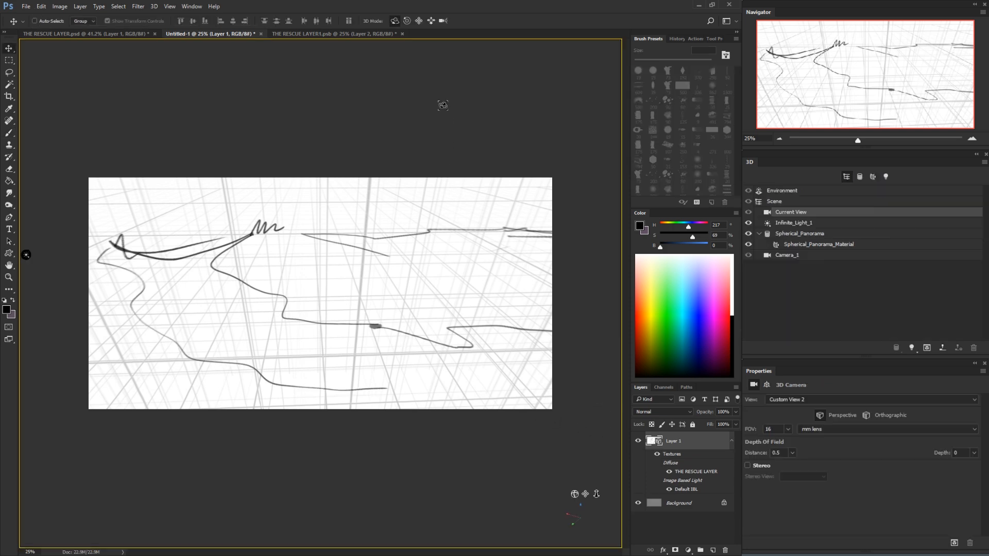
On a new layer, sketch tall slanted lines rising behind the stairs and two pairs of tall lines beside them
{"action": "mouse_move", "coordinate": [398, 342]}
{"action": "left_mouse_down"}
{"action": "mouse_move", "coordinate": [413, 331]}
{"action": "mouse_move", "coordinate": [473, 337]}
{"action": "mouse_move", "coordinate": [296, 325]}
{"action": "mouse_move", "coordinate": [393, 318]}
{"action": "mouse_move", "coordinate": [342, 338]}
{"action": "mouse_move", "coordinate": [342, 307]}
{"action": "mouse_move", "coordinate": [492, 322]}
{"action": "left_mouse_up"}
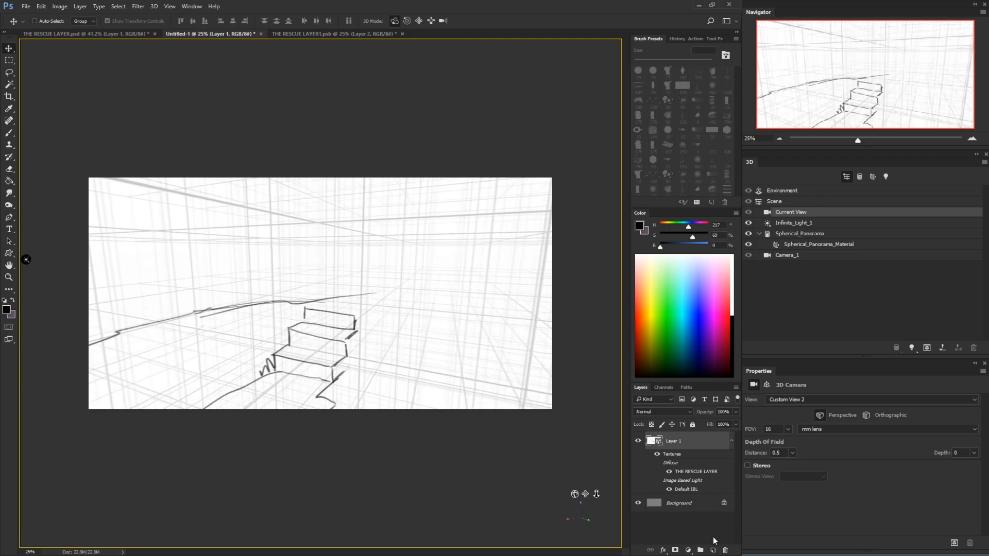
{"action": "left_click", "coordinate": [713, 550]}
{"action": "key", "text": "b"}
{"action": "left_click_drag", "start_coordinate": [299, 303], "coordinate": [300, 269]}
{"action": "left_click_drag", "start_coordinate": [307, 179], "coordinate": [285, 322]}
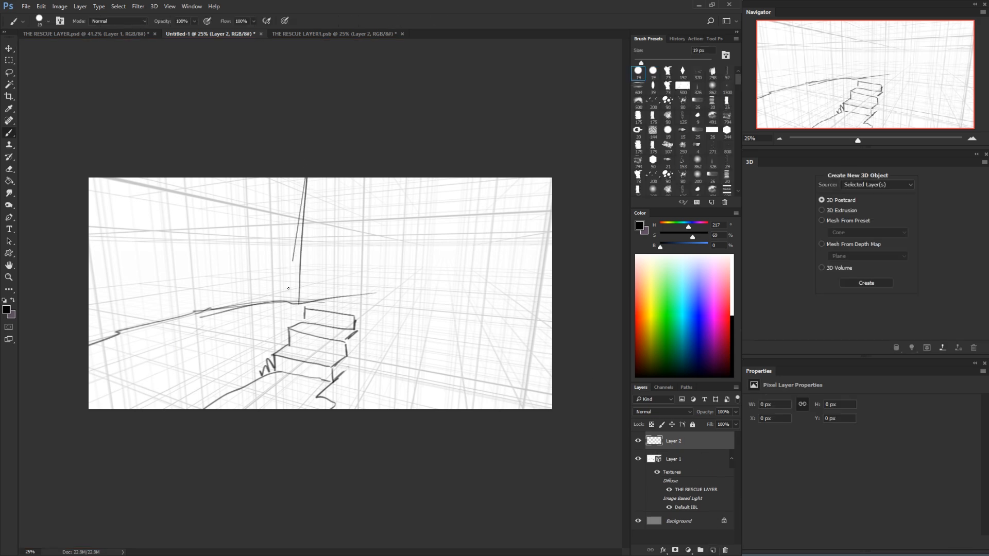
{"action": "left_click_drag", "start_coordinate": [502, 178], "coordinate": [439, 394]}
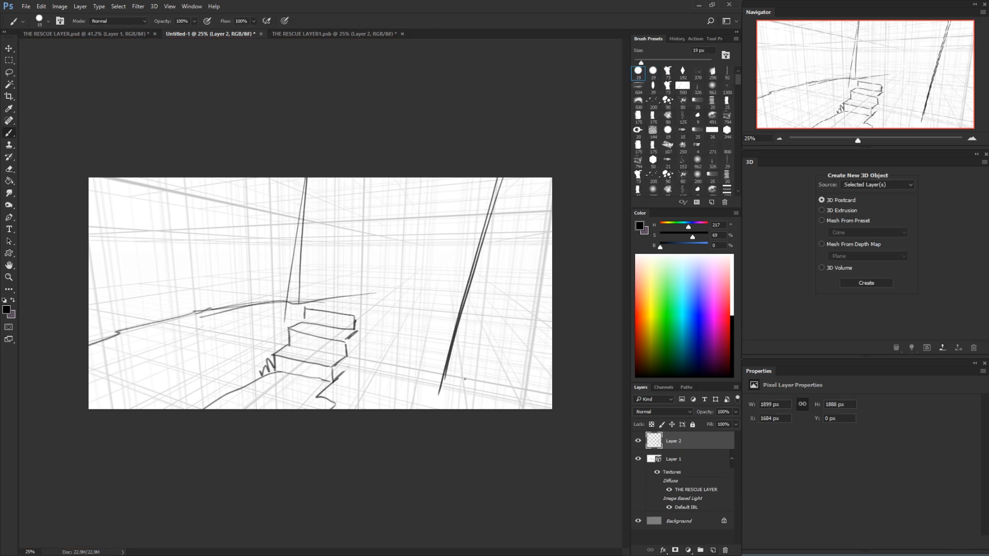
{"action": "left_click_drag", "start_coordinate": [497, 387], "coordinate": [543, 178]}
{"action": "left_click_drag", "start_coordinate": [541, 181], "coordinate": [489, 334]}
{"action": "left_click_drag", "start_coordinate": [290, 288], "coordinate": [273, 351]}
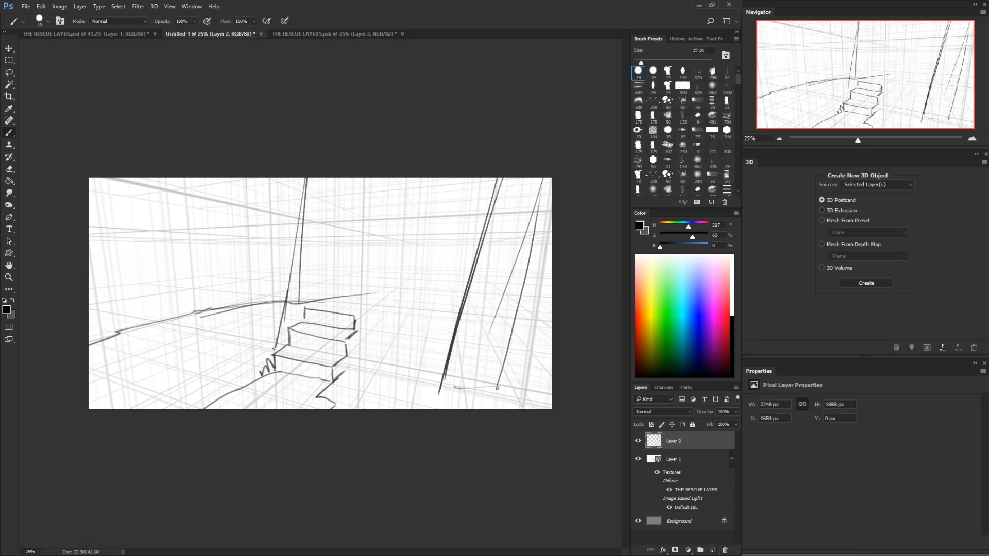
Draw the side of the stairs and the base lines under the tall lines, and merge the layer into the panorama
{"action": "mouse_move", "coordinate": [324, 303]}
{"action": "left_mouse_down"}
{"action": "mouse_move", "coordinate": [368, 305]}
{"action": "mouse_move", "coordinate": [372, 346]}
{"action": "mouse_move", "coordinate": [371, 312]}
{"action": "mouse_move", "coordinate": [397, 363]}
{"action": "mouse_move", "coordinate": [449, 370]}
{"action": "left_mouse_up"}
{"action": "left_click_drag", "start_coordinate": [493, 345], "coordinate": [528, 329]}
{"action": "mouse_move", "coordinate": [454, 373]}
{"action": "left_mouse_down"}
{"action": "mouse_move", "coordinate": [509, 333]}
{"action": "mouse_move", "coordinate": [548, 332]}
{"action": "left_mouse_up"}
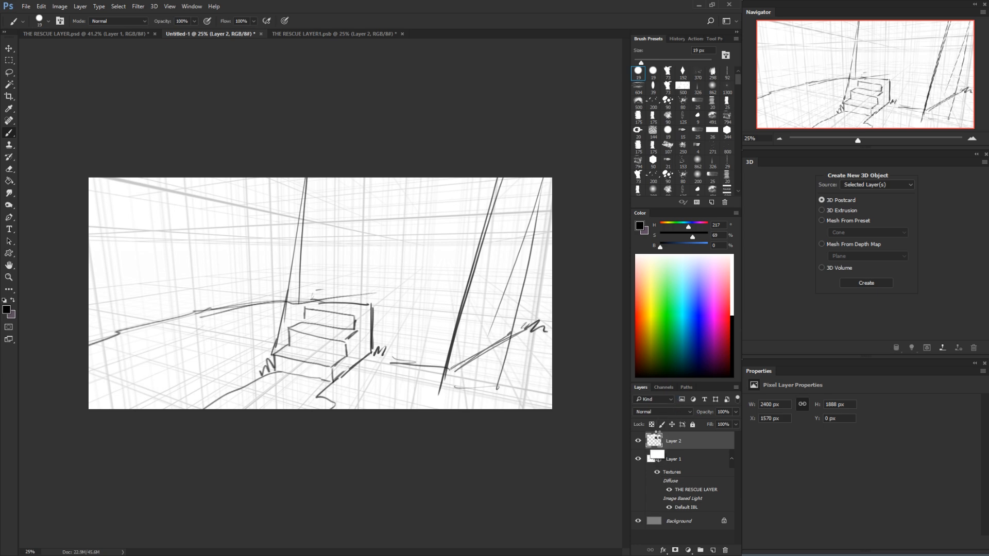
{"action": "key", "text": "ctrl+e"}
{"action": "key", "text": "v"}
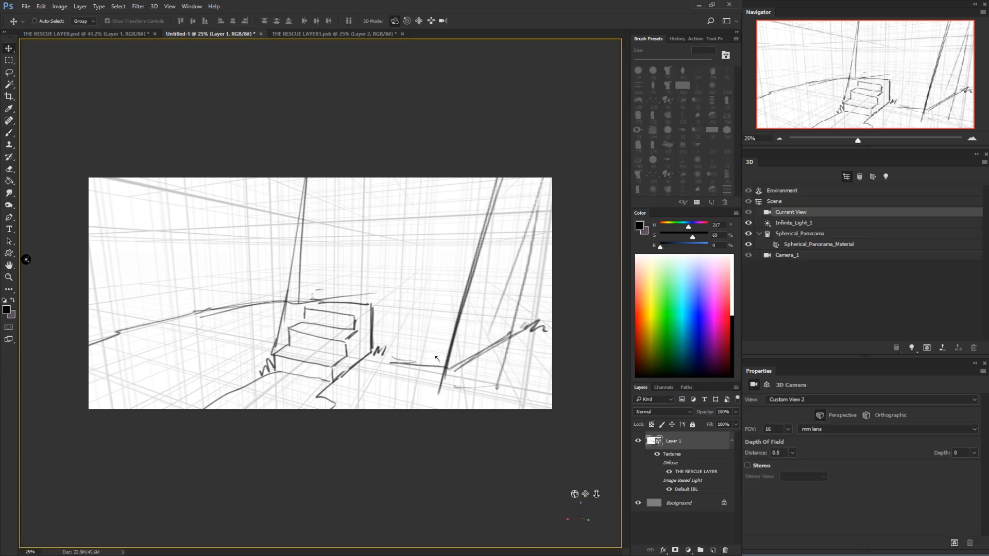
Close the open THE RESCUE LAYER1 texture document and reopen the diffuse texture of Spherical_Panorama_Material
{"action": "left_click_drag", "start_coordinate": [432, 360], "coordinate": [433, 239]}
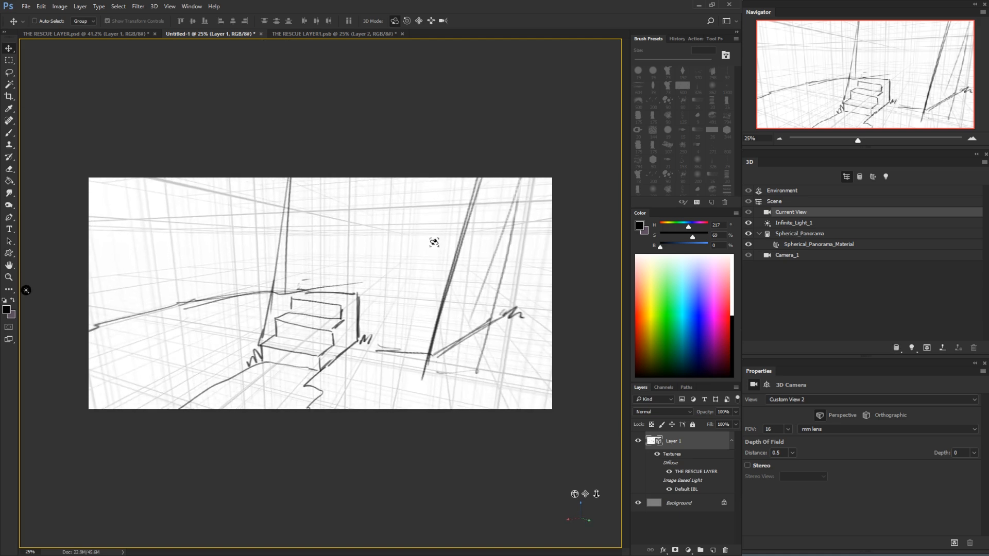
{"action": "left_click", "coordinate": [352, 34]}
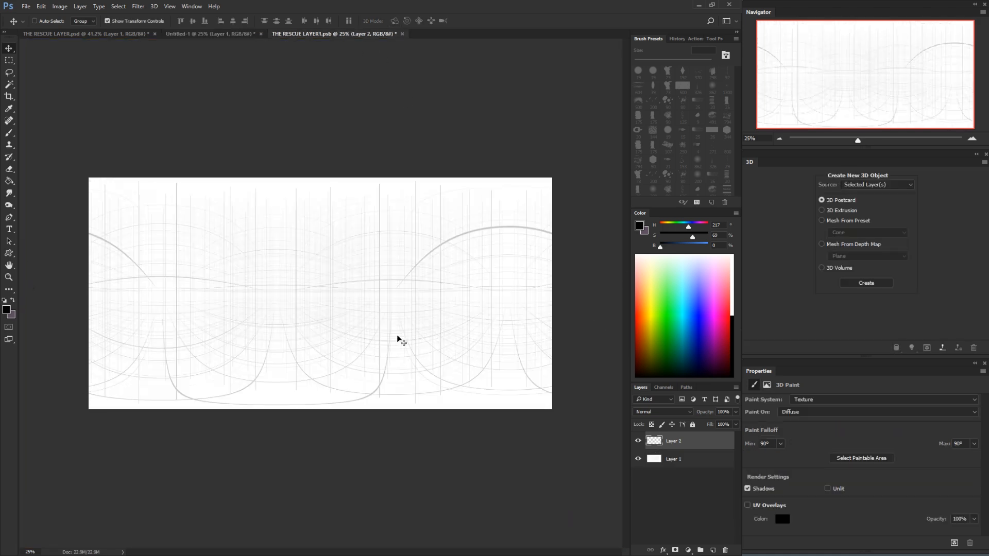
{"action": "left_click", "coordinate": [402, 34]}
{"action": "left_click", "coordinate": [383, 213]}
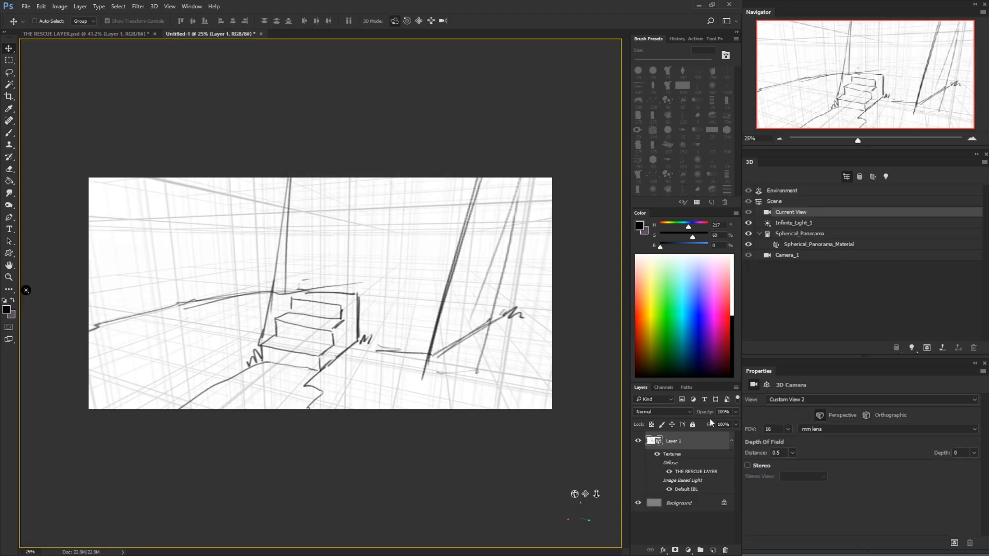
{"action": "left_click", "coordinate": [845, 245]}
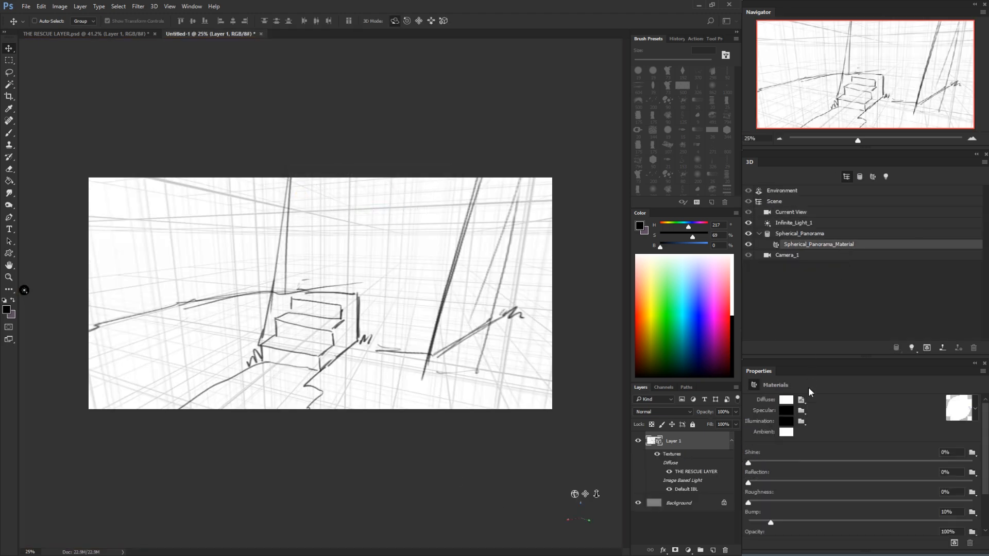
{"action": "left_click", "coordinate": [802, 411]}
{"action": "left_click", "coordinate": [804, 415]}
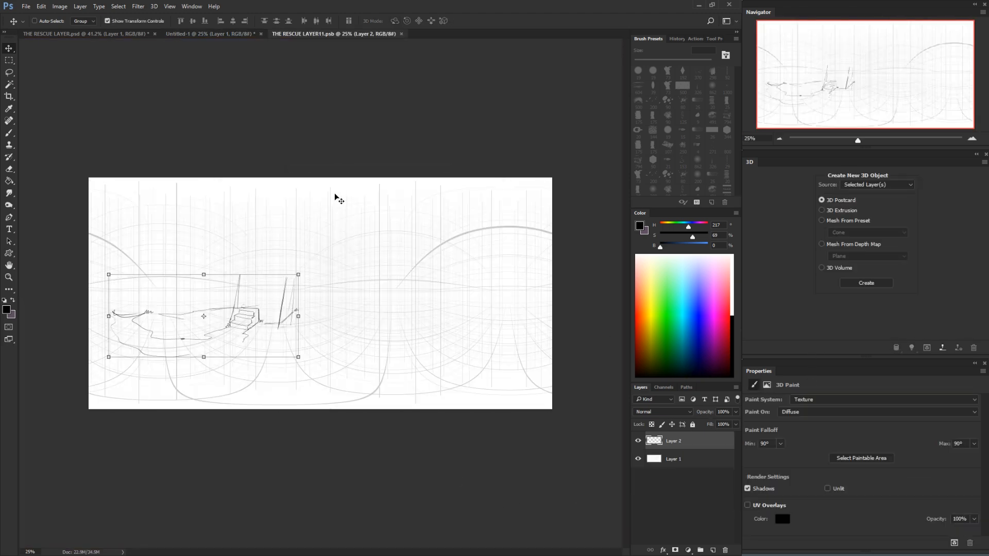
Rename the texture's Layer 2, which holds the sketch, as lines
{"action": "double_click", "coordinate": [673, 442]}
{"action": "key", "text": "BackSpace"}
{"action": "type", "text": "lines"}
{"action": "key", "text": "Return"}
Add a new layer named color between the lines layer and Layer 1, and save the texture
{"action": "left_click", "coordinate": [713, 550]}
{"action": "left_click_drag", "start_coordinate": [679, 442], "coordinate": [677, 461]}
{"action": "double_click", "coordinate": [675, 462]}
{"action": "type", "text": "d"}
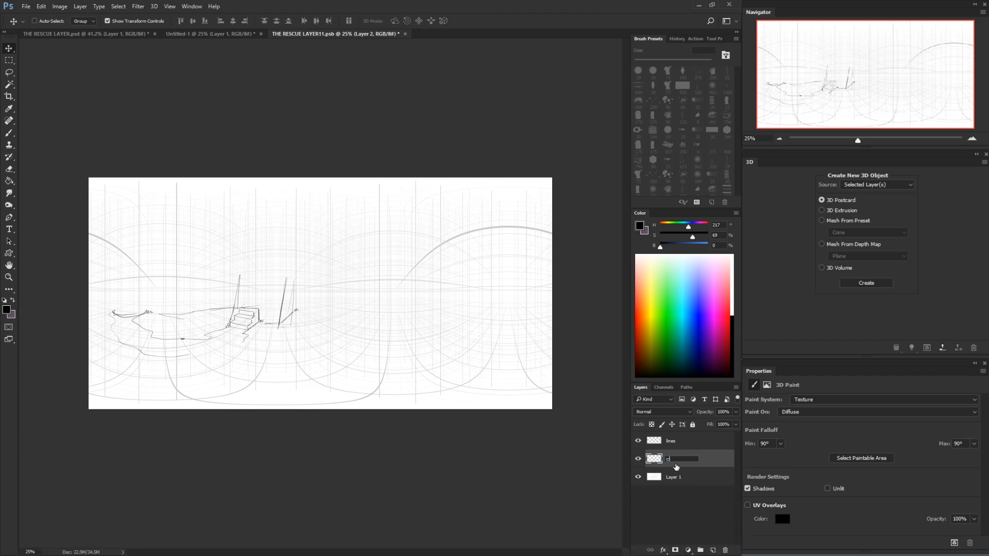
{"action": "type", "text": "olor"}
{"action": "key", "text": "Return"}
{"action": "key", "text": "ctrl+s"}
In the Untitled-1 panorama, try broad 245 px brush strokes in grey-blue (H 205, S 25, B 34) over the tall lines
{"action": "left_click", "coordinate": [215, 34]}
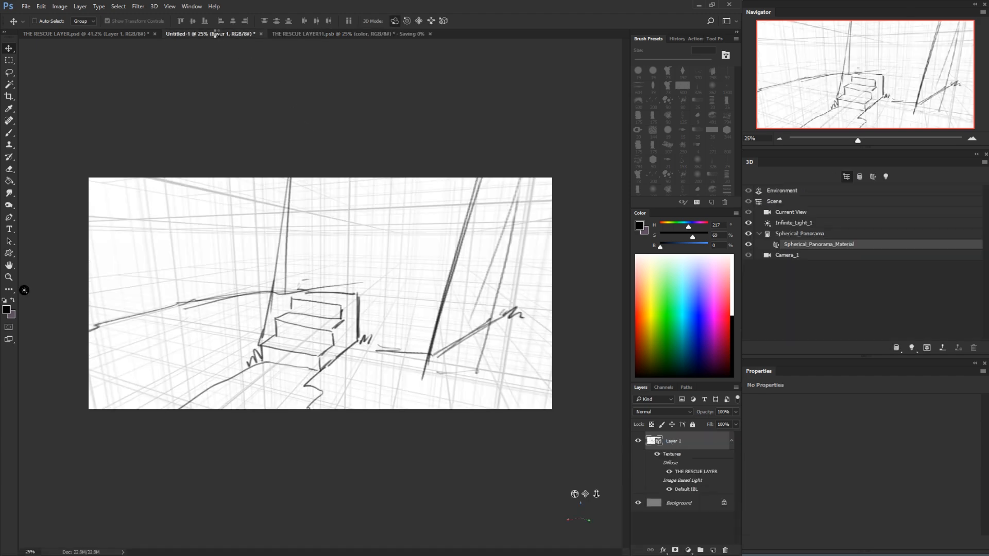
{"action": "key", "text": "b"}
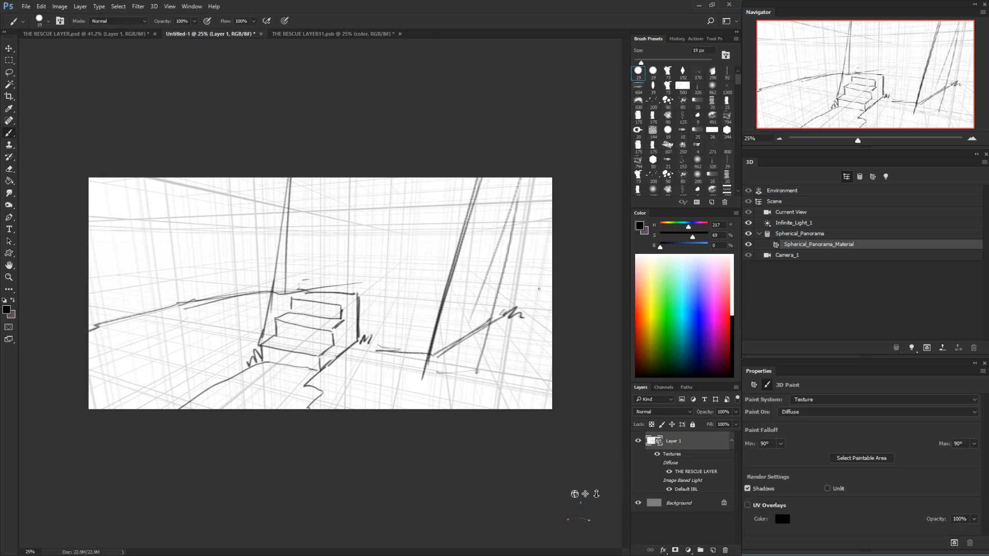
{"action": "left_click_drag", "start_coordinate": [650, 314], "coordinate": [637, 332]}
{"action": "left_click_drag", "start_coordinate": [412, 278], "coordinate": [427, 301]}
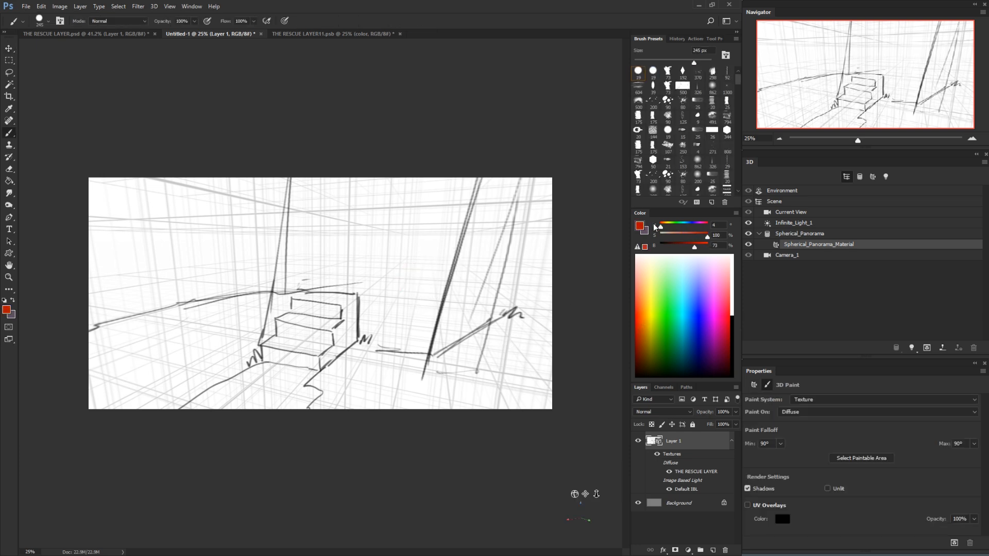
{"action": "left_click_drag", "start_coordinate": [674, 227], "coordinate": [687, 223]}
{"action": "left_click", "coordinate": [676, 242]}
{"action": "left_click", "coordinate": [673, 235]}
{"action": "mouse_move", "coordinate": [475, 229]}
{"action": "left_mouse_down"}
{"action": "mouse_move", "coordinate": [458, 300]}
{"action": "mouse_move", "coordinate": [488, 189]}
{"action": "mouse_move", "coordinate": [412, 330]}
{"action": "left_mouse_up"}
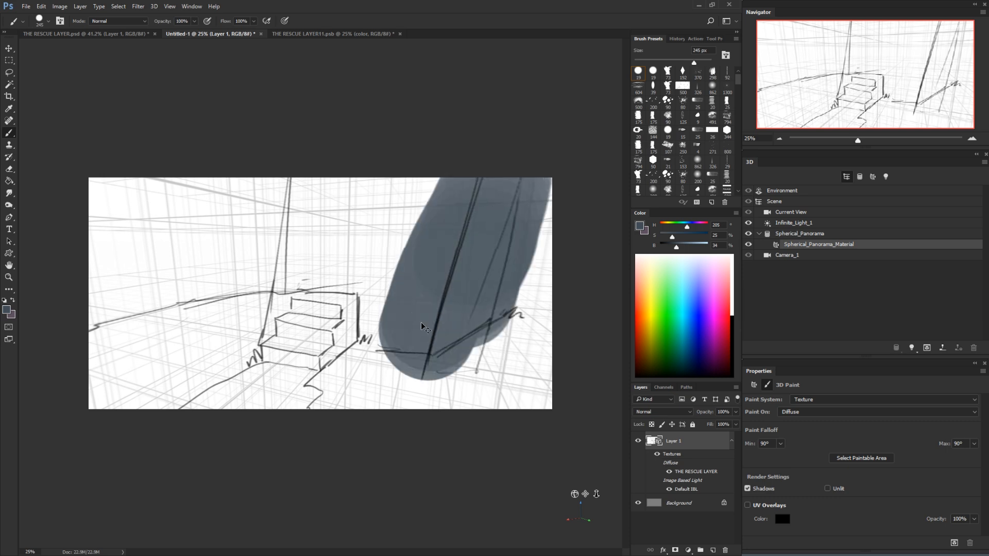
On a new layer, fill a lassoed area around the stairs and tall lines with the grey-blue, then merge it into the panorama layer
{"action": "left_click", "coordinate": [712, 550]}
{"action": "key", "text": "l"}
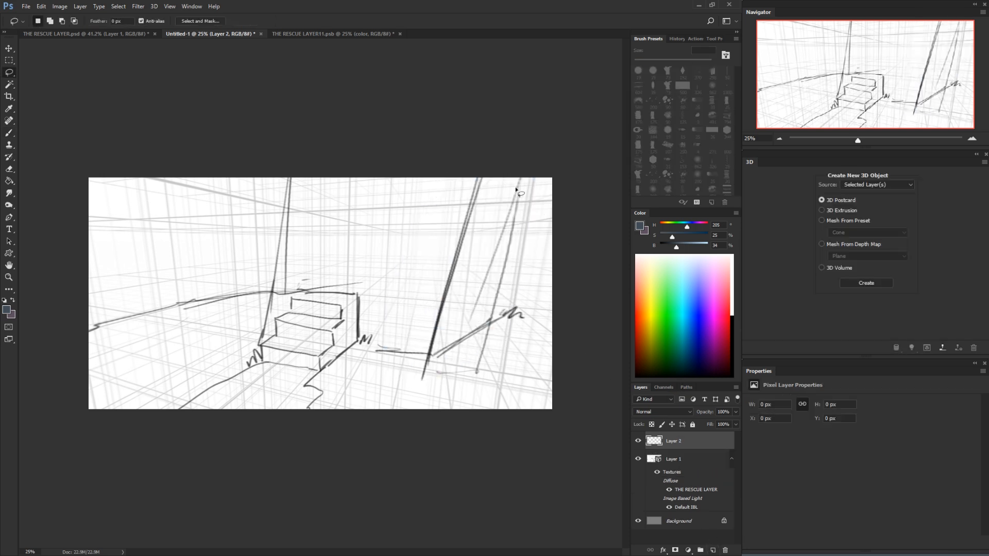
{"action": "mouse_move", "coordinate": [519, 179]}
{"action": "left_mouse_down"}
{"action": "mouse_move", "coordinate": [477, 374]}
{"action": "mouse_move", "coordinate": [358, 357]}
{"action": "mouse_move", "coordinate": [358, 348]}
{"action": "mouse_move", "coordinate": [318, 376]}
{"action": "mouse_move", "coordinate": [262, 365]}
{"action": "mouse_move", "coordinate": [281, 197]}
{"action": "mouse_move", "coordinate": [348, 154]}
{"action": "mouse_move", "coordinate": [534, 150]}
{"action": "left_mouse_up"}
{"action": "key", "text": "g"}
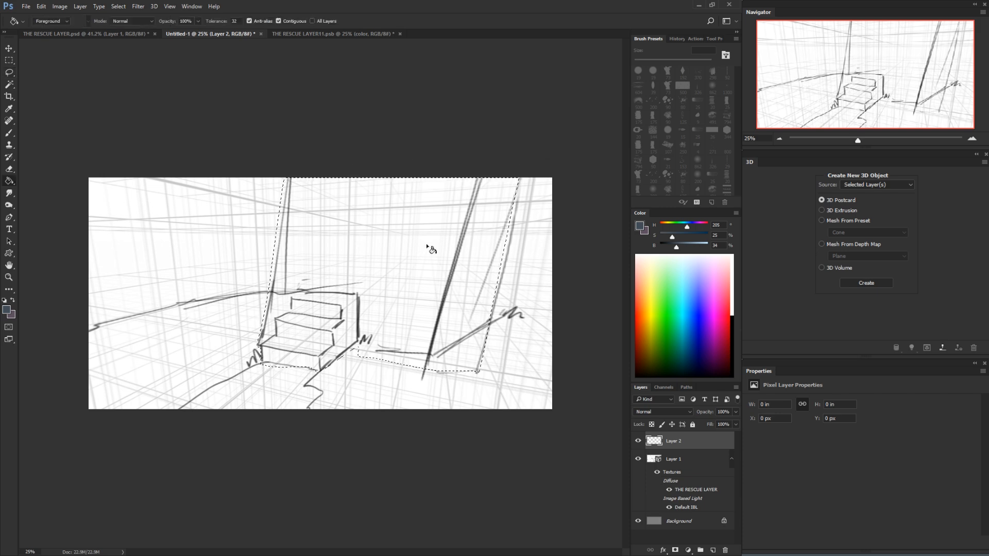
{"action": "left_click", "coordinate": [430, 247]}
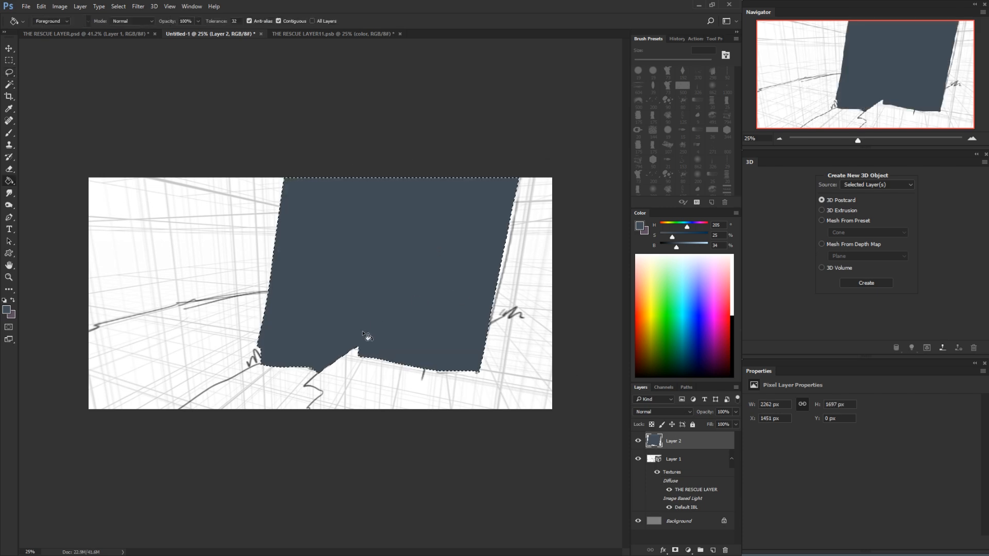
{"action": "key", "text": "ctrl+d"}
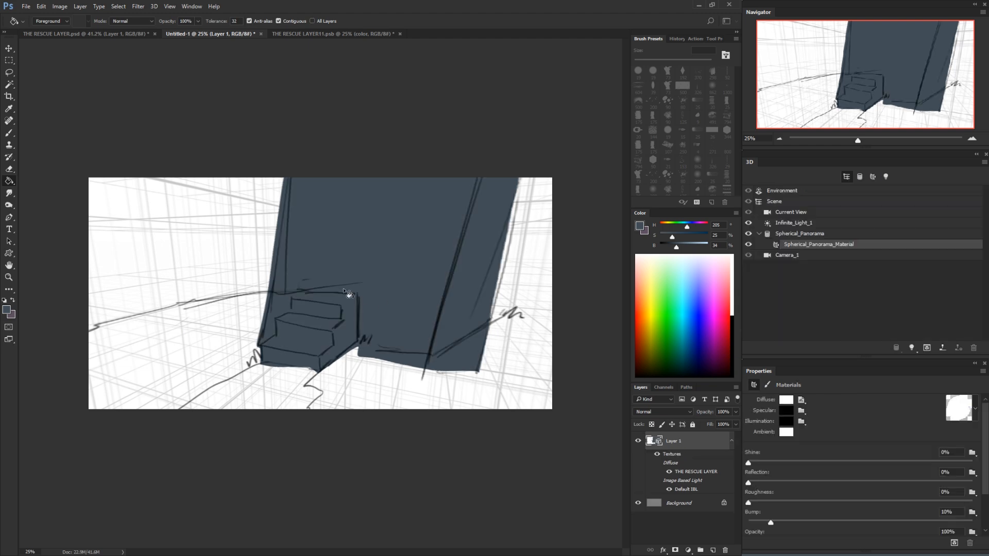
Rotate the panorama camera to inspect the merged grey-blue shape behind the stairs from other angles
{"action": "key", "text": "v"}
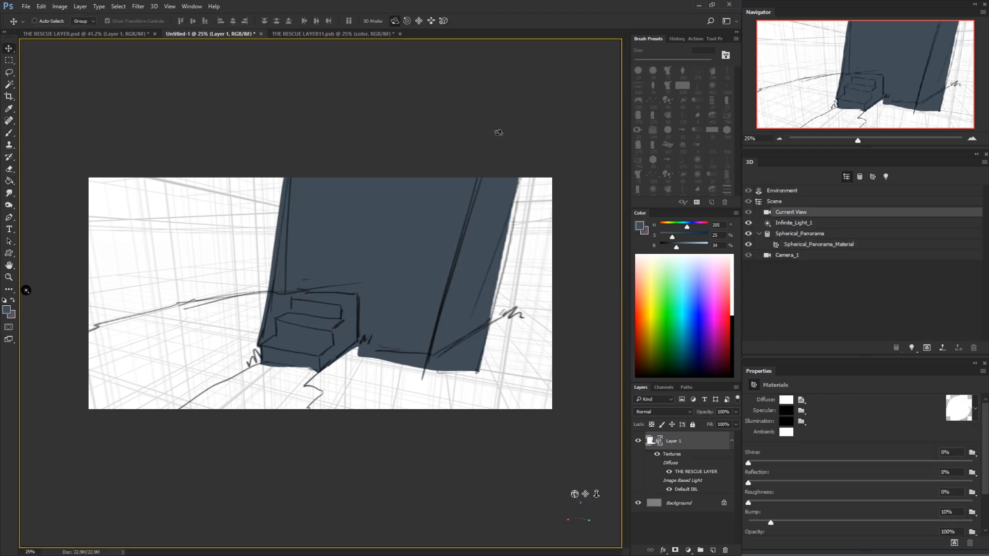
{"action": "mouse_move", "coordinate": [478, 302]}
{"action": "left_mouse_down"}
{"action": "mouse_move", "coordinate": [426, 348]}
{"action": "mouse_move", "coordinate": [388, 347]}
{"action": "mouse_move", "coordinate": [448, 345]}
{"action": "mouse_move", "coordinate": [437, 356]}
{"action": "mouse_move", "coordinate": [474, 320]}
{"action": "left_mouse_up"}
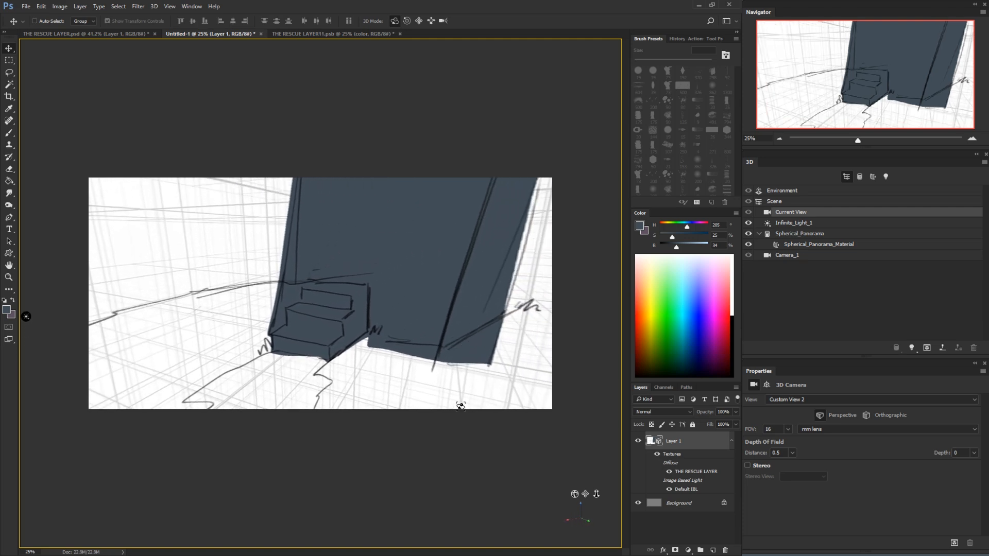
{"action": "mouse_move", "coordinate": [439, 363]}
{"action": "left_mouse_down"}
{"action": "mouse_move", "coordinate": [323, 370]}
{"action": "mouse_move", "coordinate": [330, 361]}
{"action": "mouse_move", "coordinate": [448, 368]}
{"action": "mouse_move", "coordinate": [456, 360]}
{"action": "left_mouse_up"}
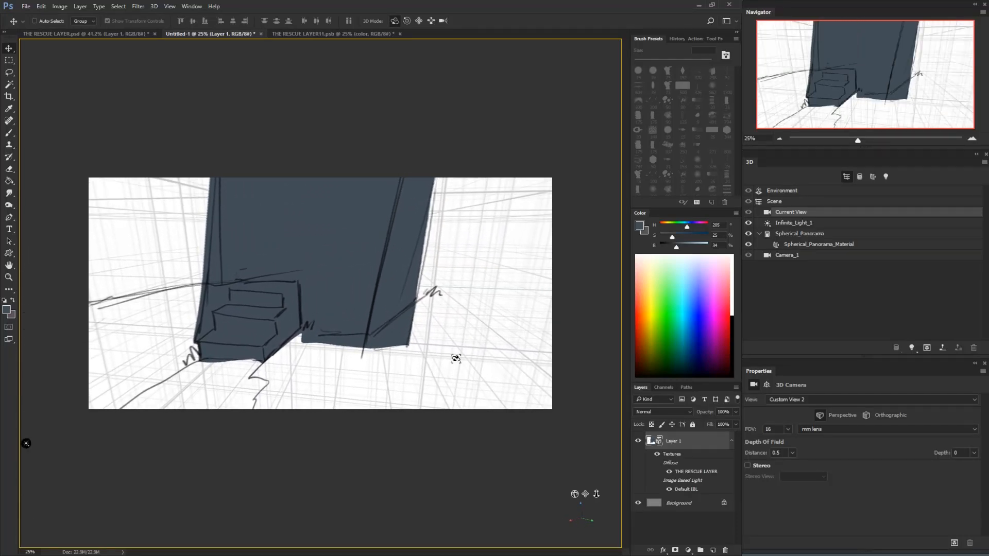
Inspect the THE RESCUE LAYER11 texture and its color layer, reopening it as Spherical_Panorama_Material's diffuse texture, and return to Untitled-1
{"action": "left_click", "coordinate": [320, 33]}
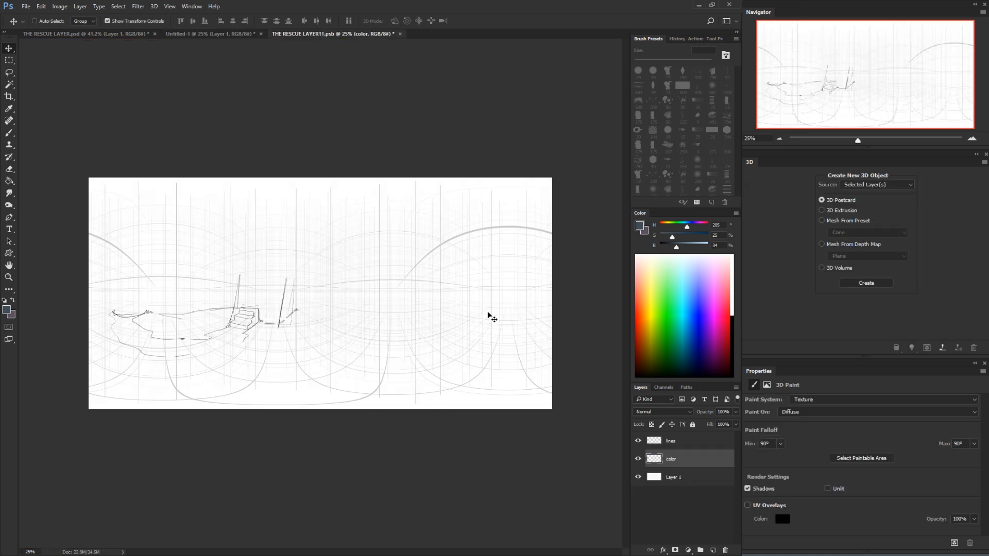
{"action": "left_click", "coordinate": [227, 34]}
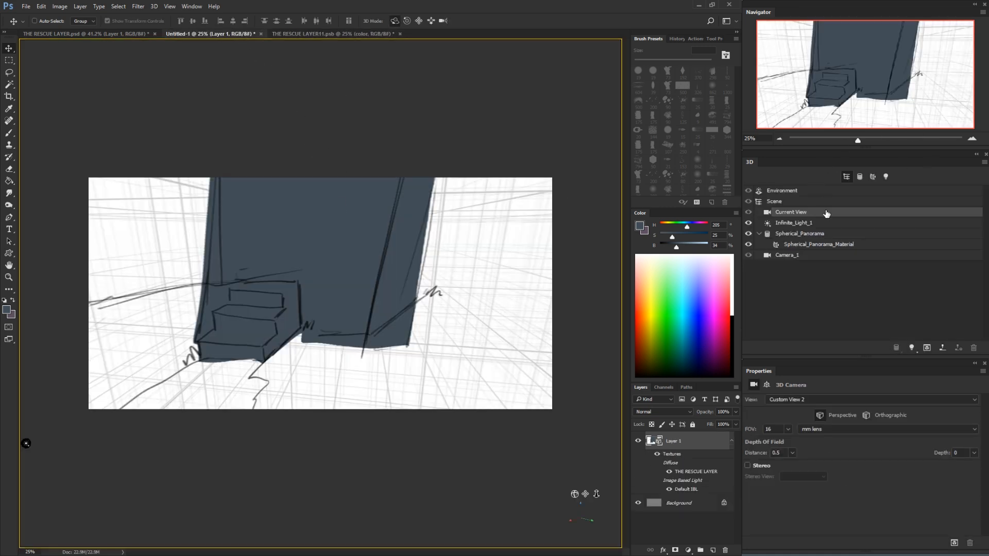
{"action": "left_click", "coordinate": [831, 244]}
{"action": "left_click", "coordinate": [801, 401]}
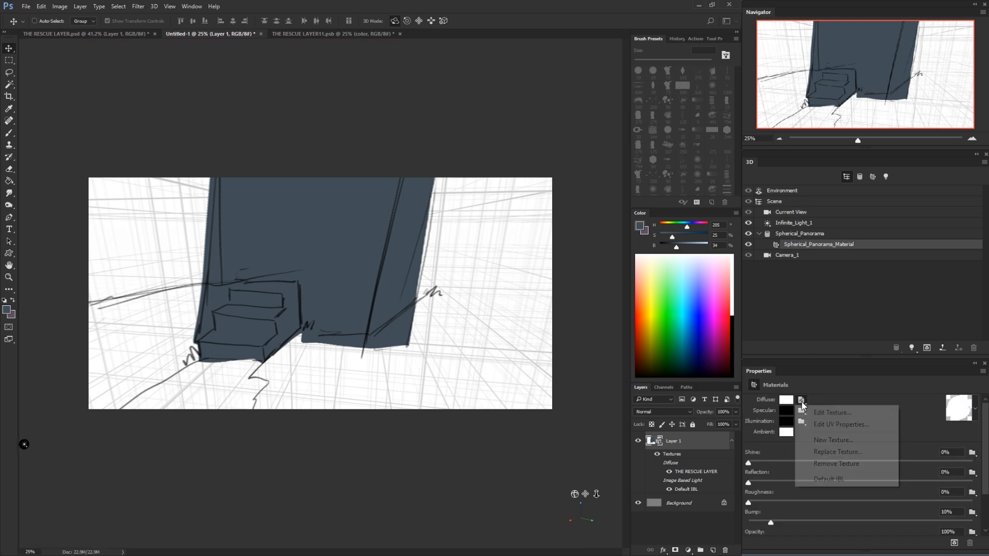
{"action": "left_click", "coordinate": [802, 413]}
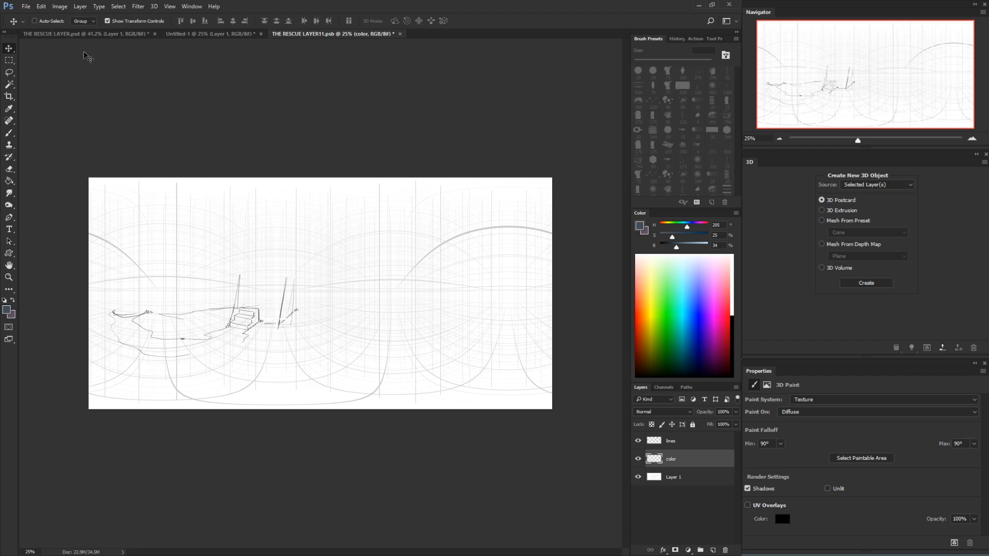
{"action": "left_click", "coordinate": [181, 34]}
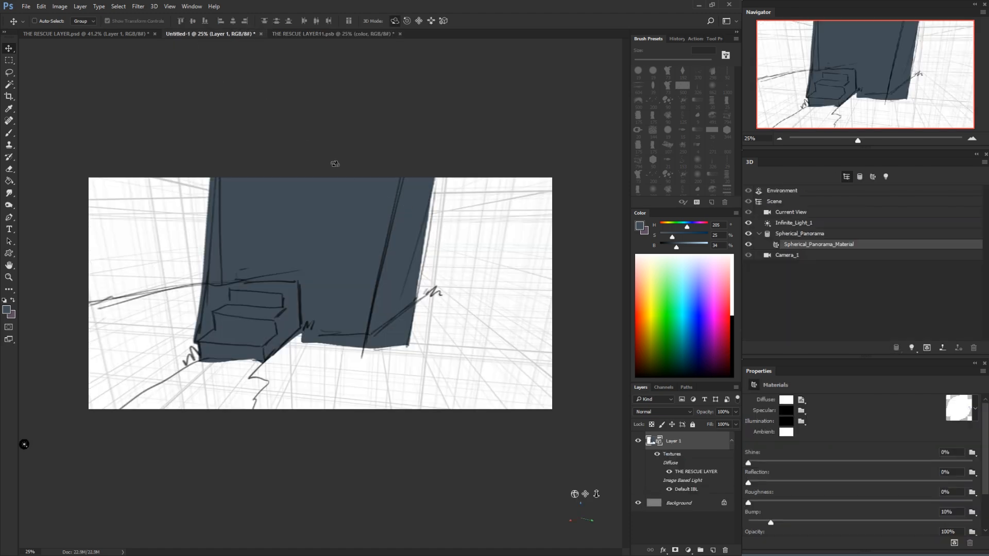
Turn the panorama camera away from the filled block to the curved sketch lines on the ground
{"action": "left_click", "coordinate": [540, 144]}
{"action": "left_click_drag", "start_coordinate": [468, 301], "coordinate": [300, 351]}
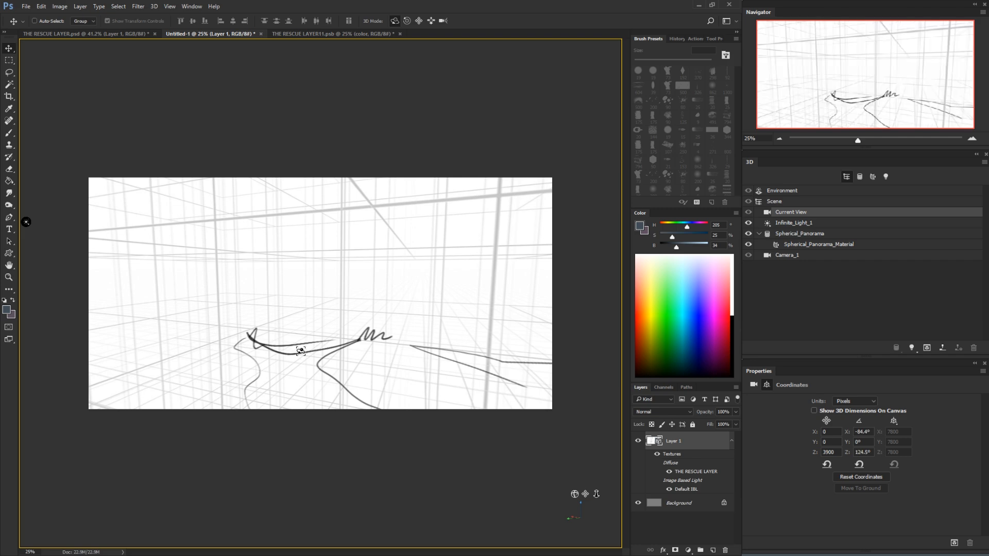